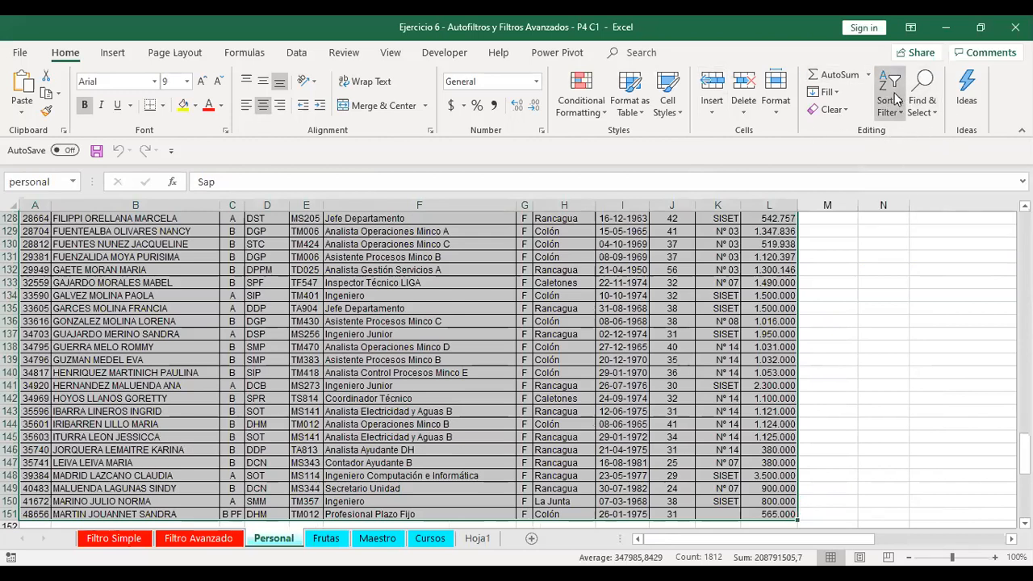
Step: Turn on AutoFilter for the header row of the data table on the Personal sheet
click(892, 93)
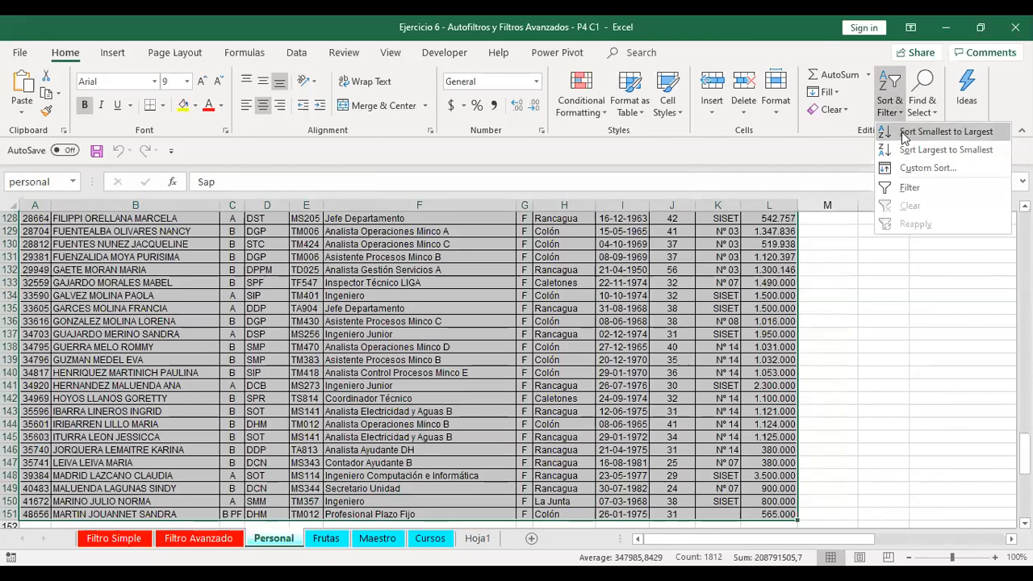
click(899, 187)
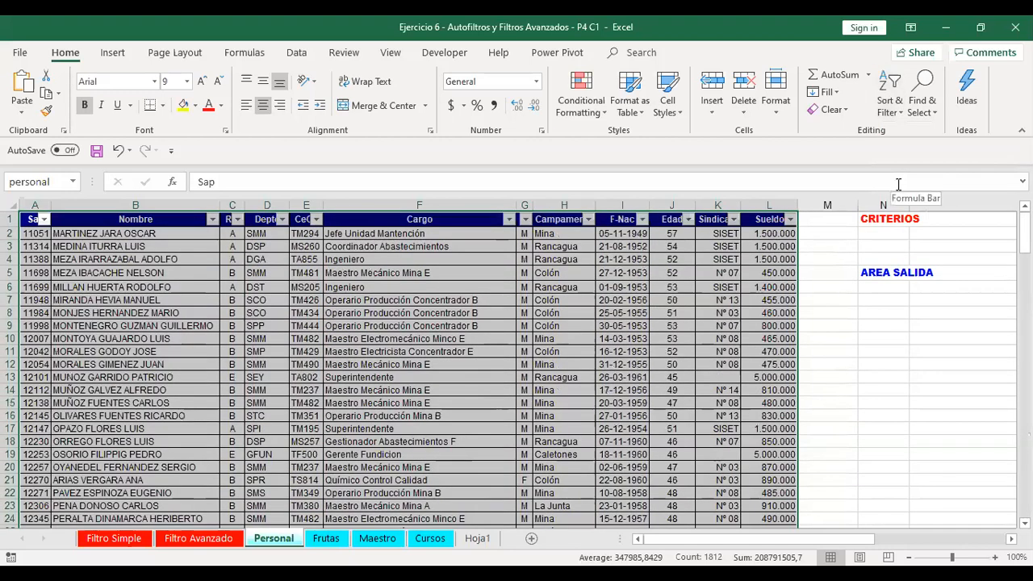
click(120, 272)
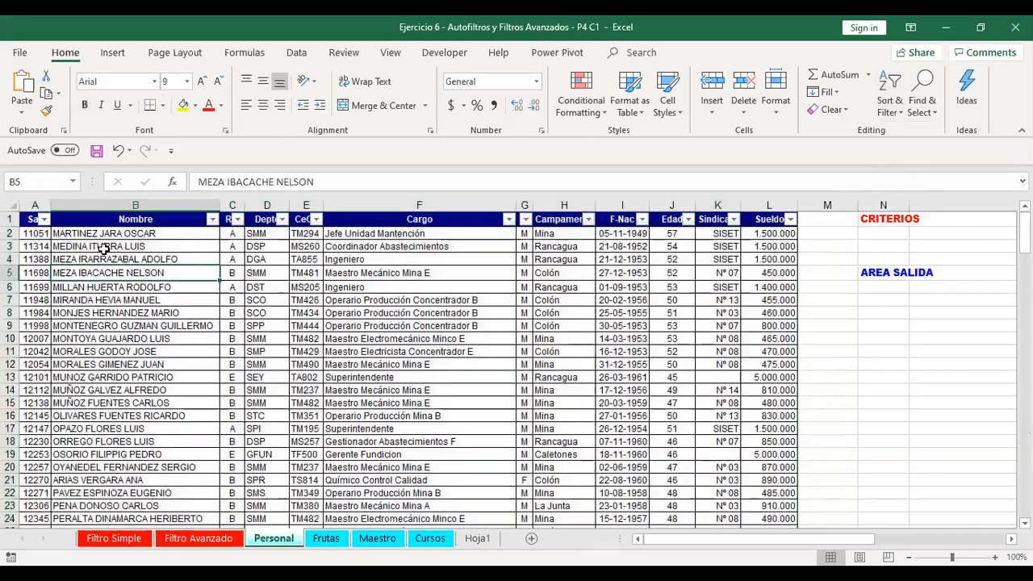
click(509, 220)
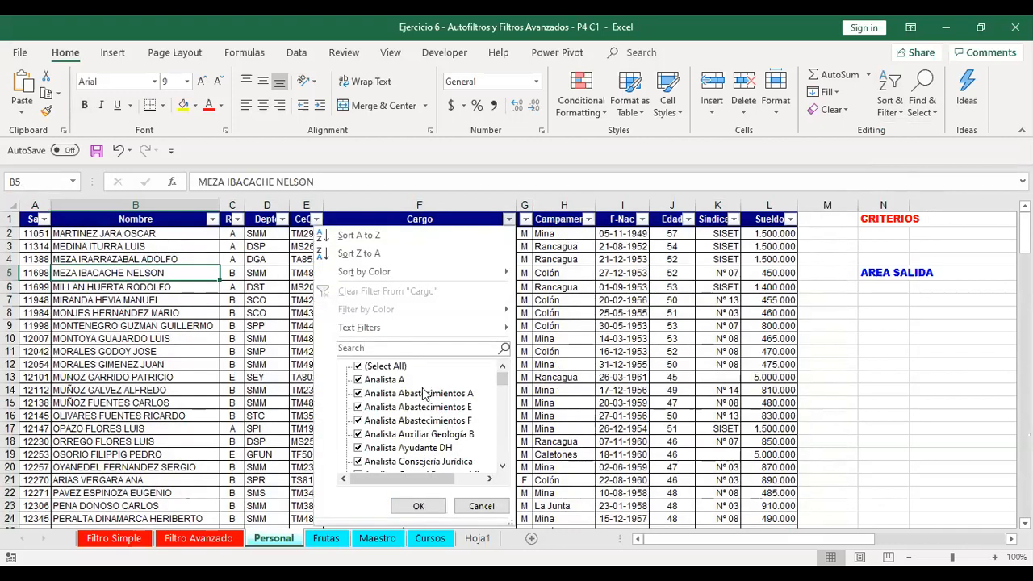
mouse_move(503, 376)
mouse_down()
mouse_move(506, 439)
mouse_move(506, 364)
mouse_up()
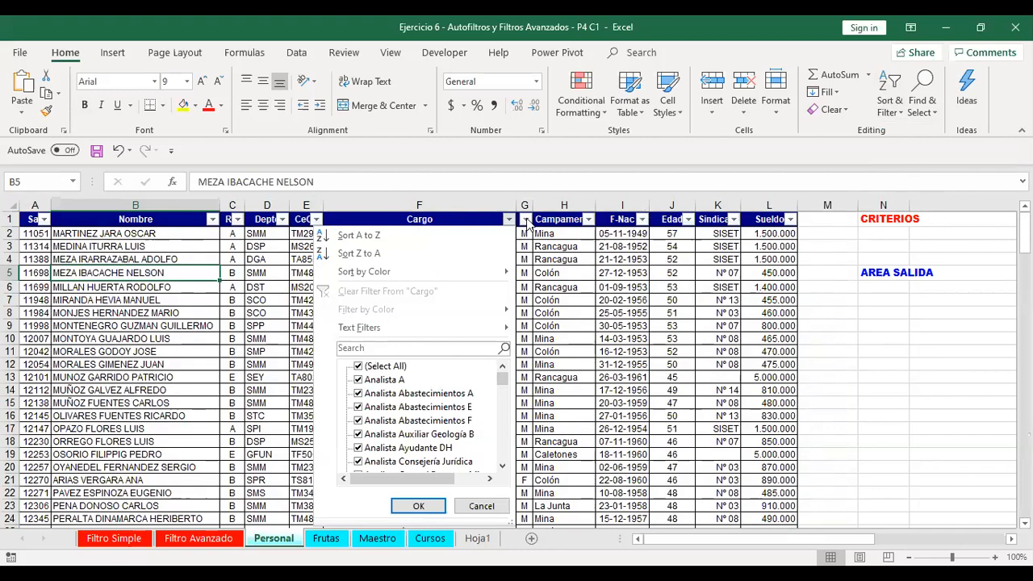
click(510, 222)
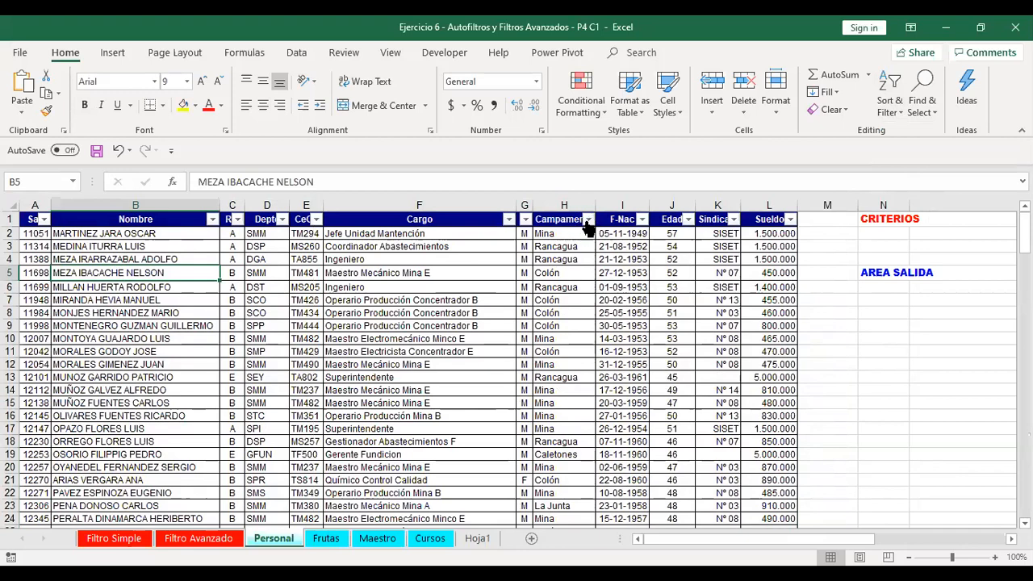
Step: Filter the Campamento column to show only the Coya and Rancagua records
click(588, 220)
click(437, 366)
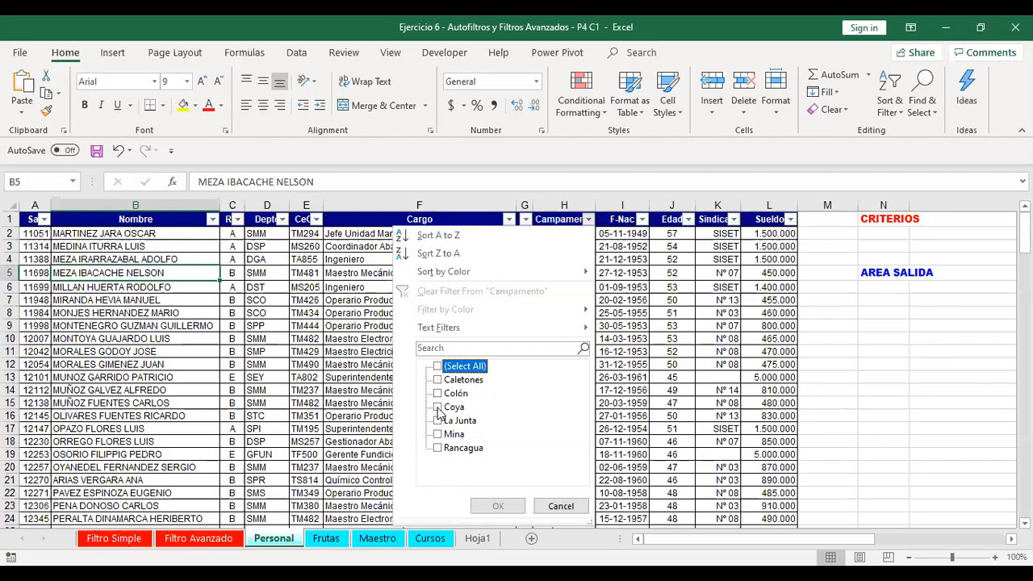
click(437, 407)
click(437, 448)
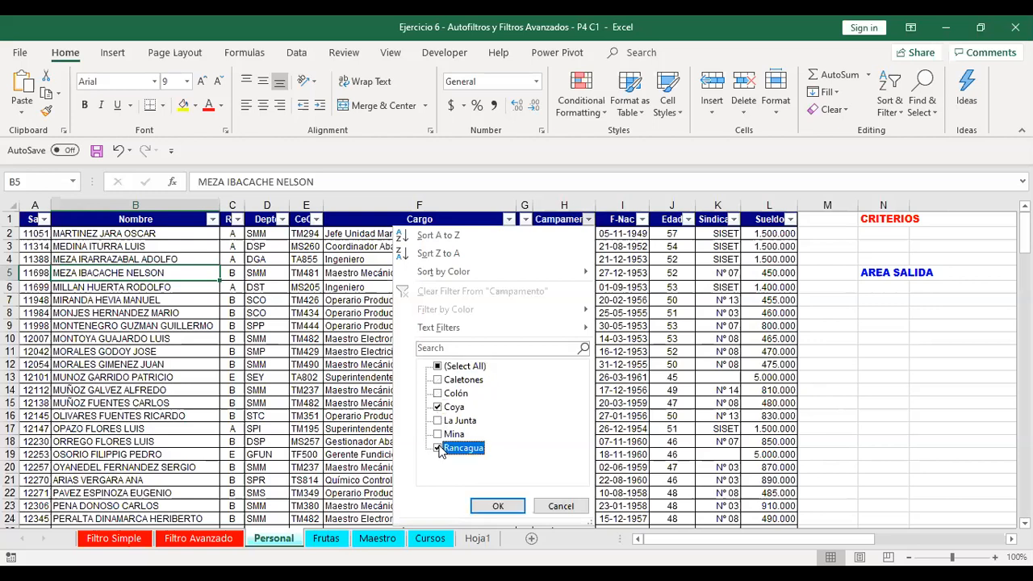
click(491, 507)
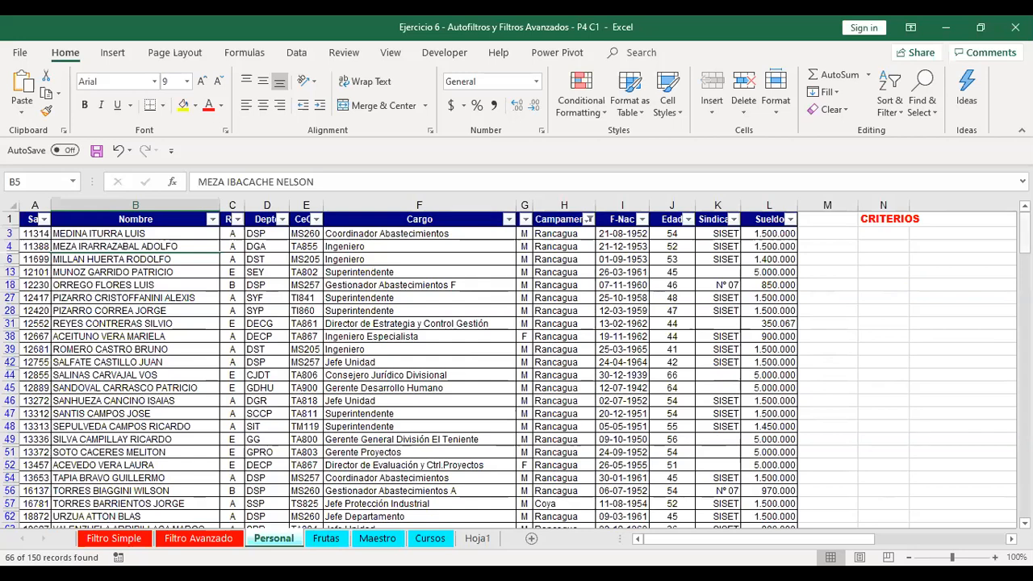
mouse_move(1024, 234)
mouse_down()
mouse_move(1025, 452)
mouse_move(1024, 234)
mouse_up()
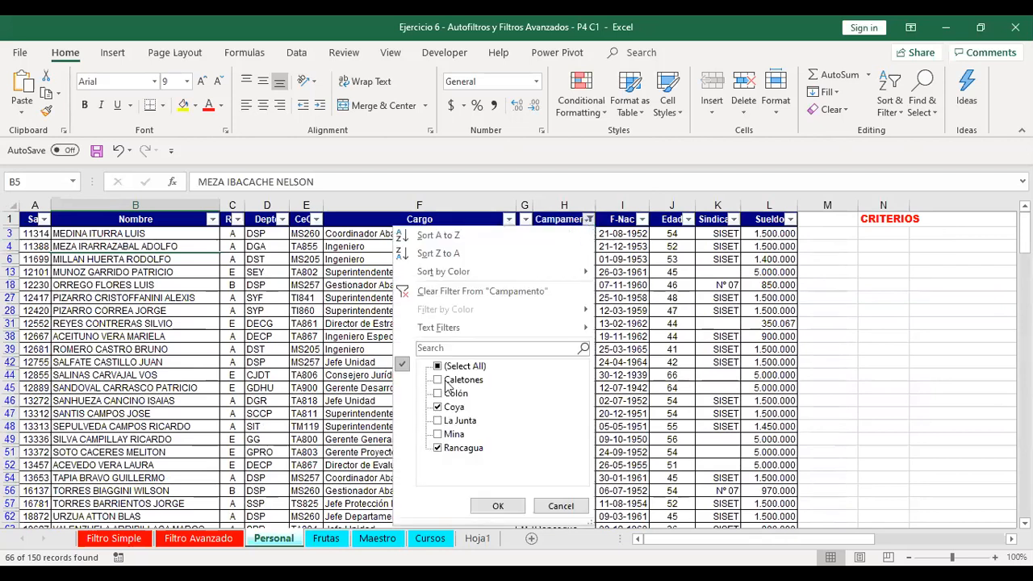
Step: Change the Campamento filter to show only the La Junta records
click(437, 367)
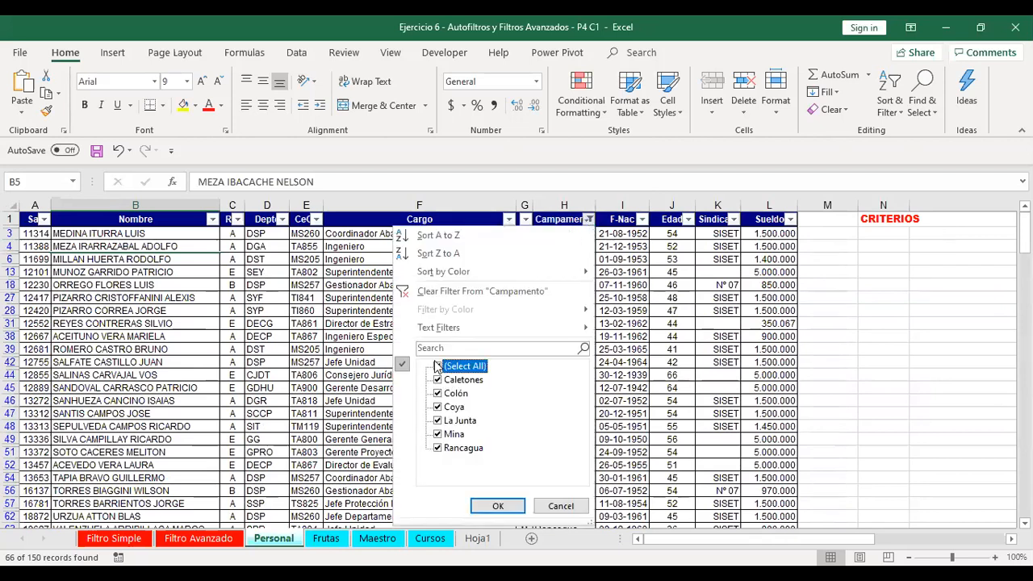
click(437, 421)
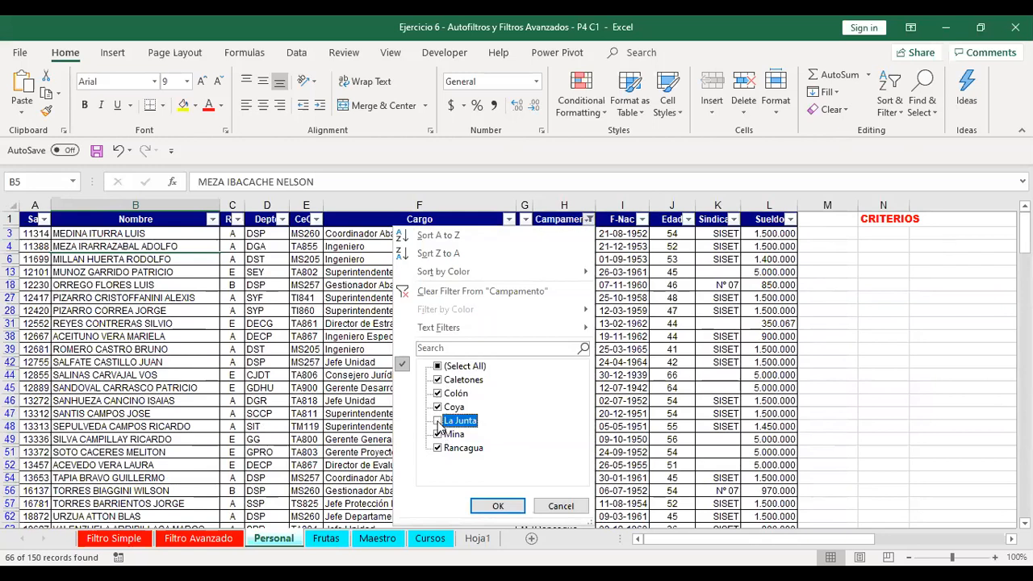
click(437, 366)
click(438, 366)
click(438, 421)
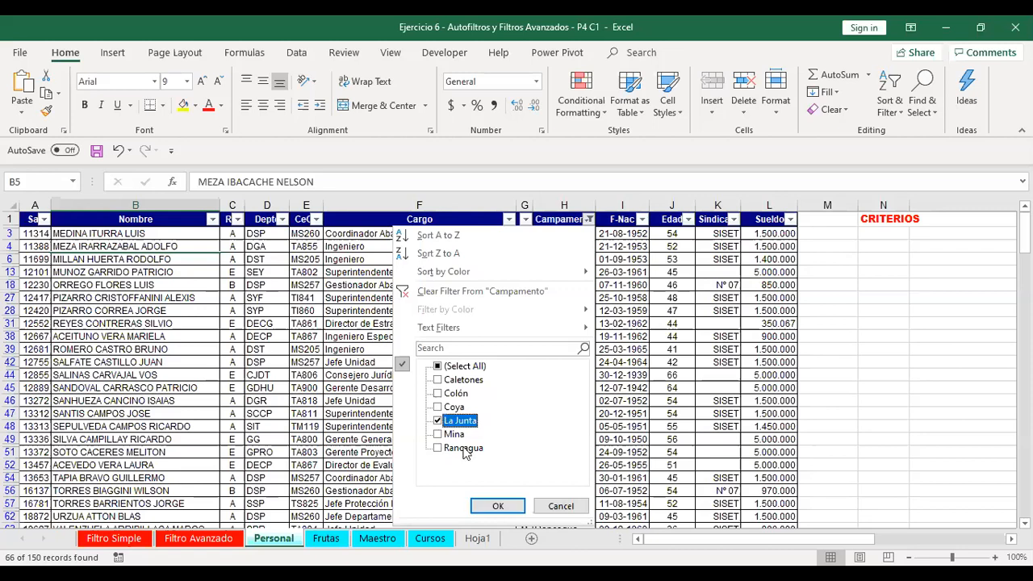
click(495, 506)
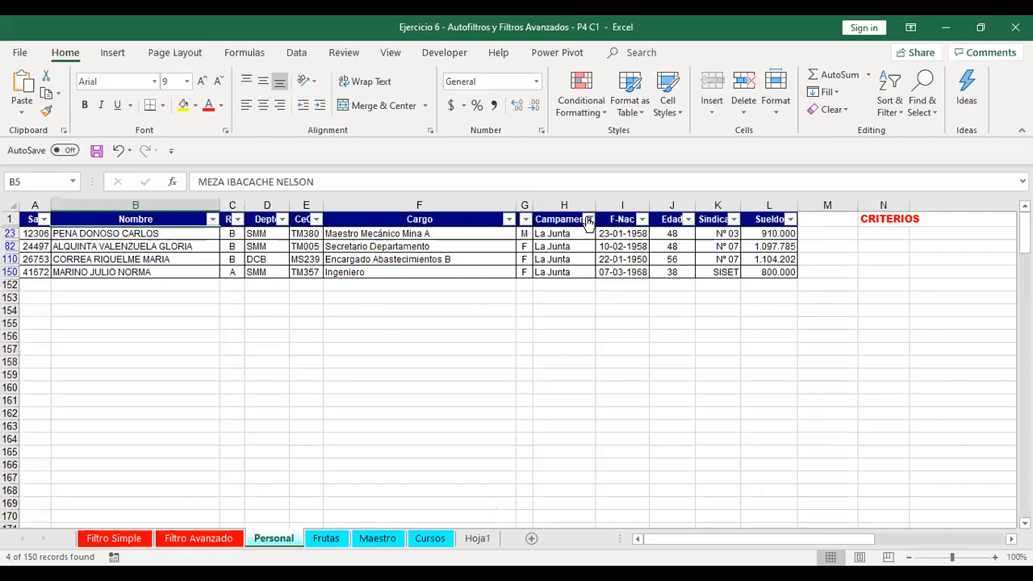
Step: Clear the filter from the Campamento column so that every camp is included
click(438, 367)
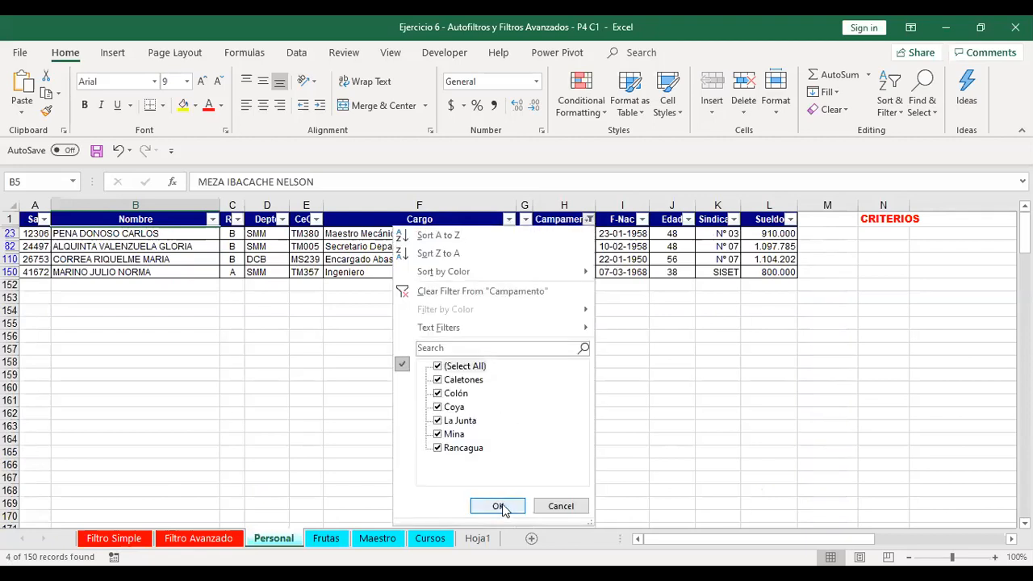
click(542, 297)
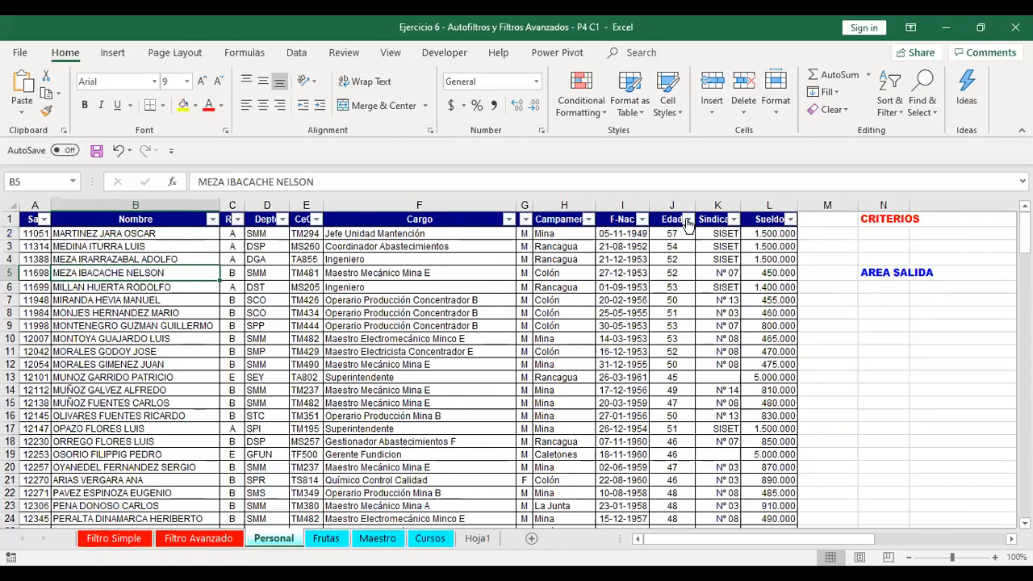
Step: Filter the Edad column with a Between number filter from 25 to 40, both values included
click(686, 219)
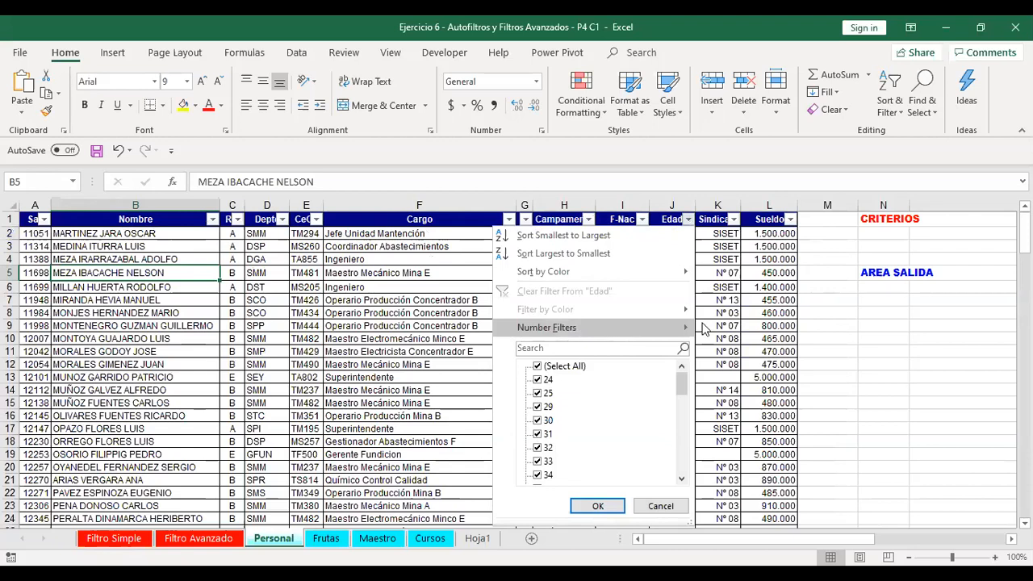
click(611, 327)
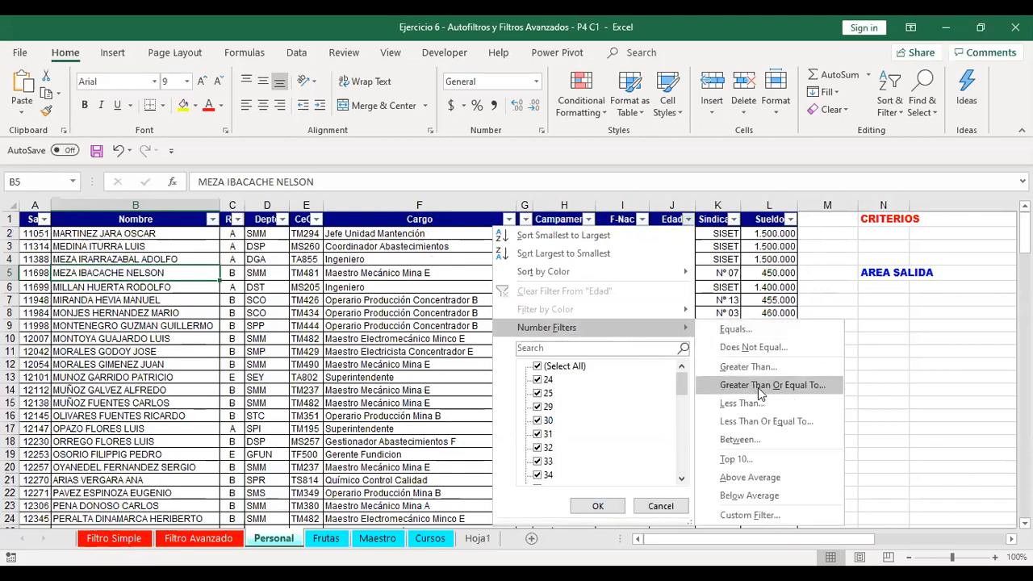
click(733, 442)
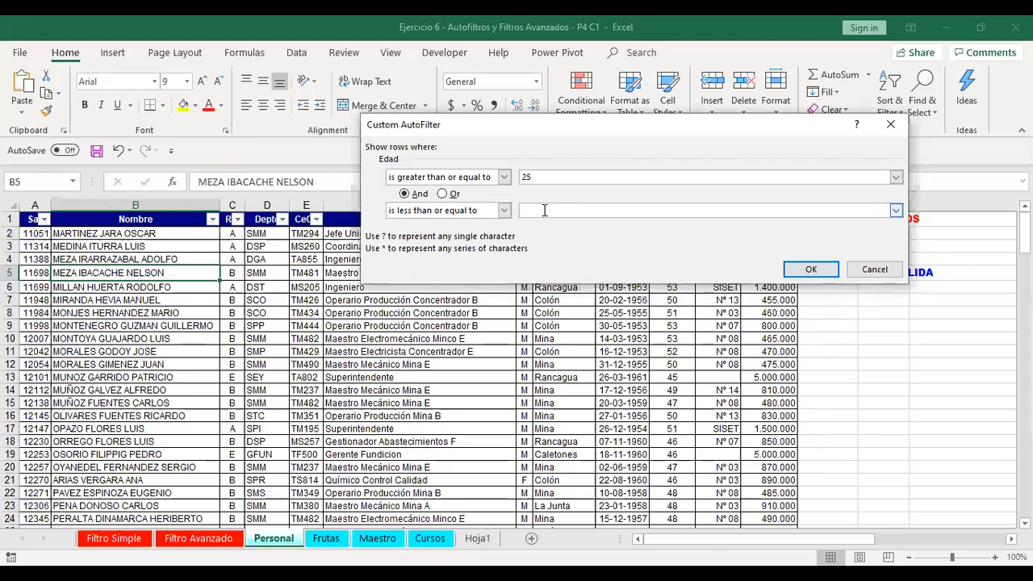
text(40)
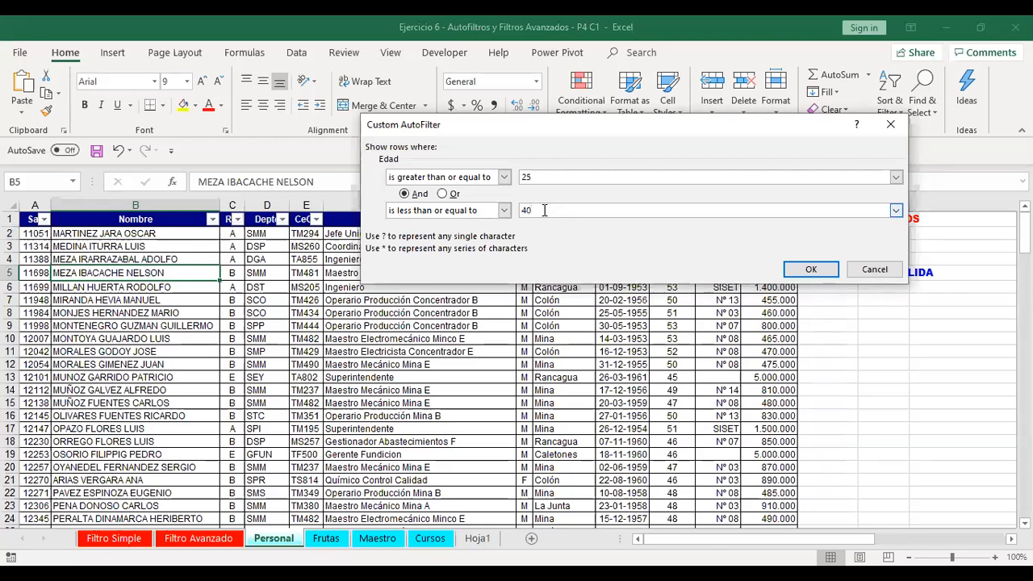
click(504, 212)
click(505, 213)
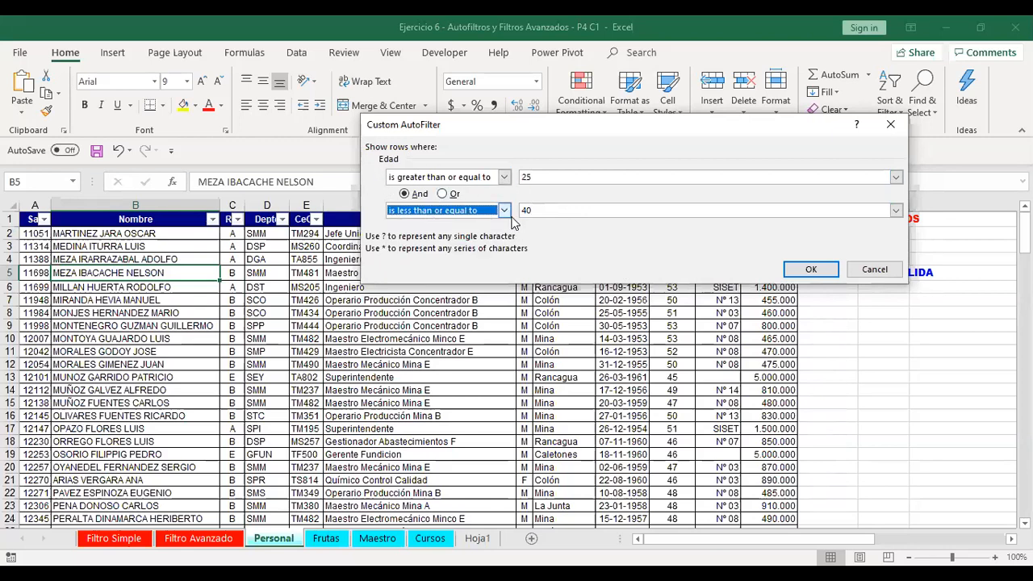
click(801, 269)
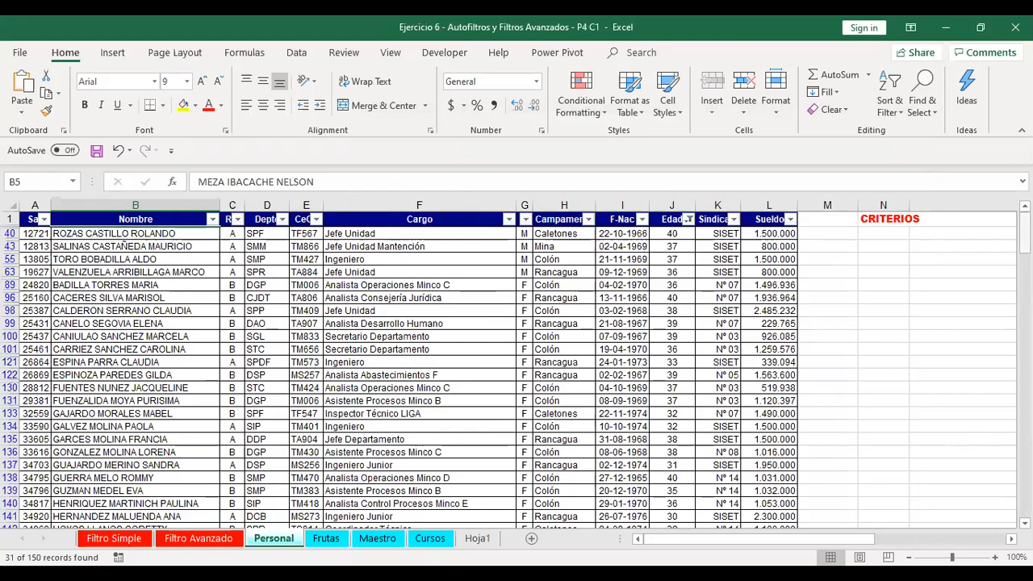
scroll(883, 323, down, 1)
scroll(882, 323, up, 1)
scroll(882, 323, down, 1)
drag(1024, 282, 1025, 241)
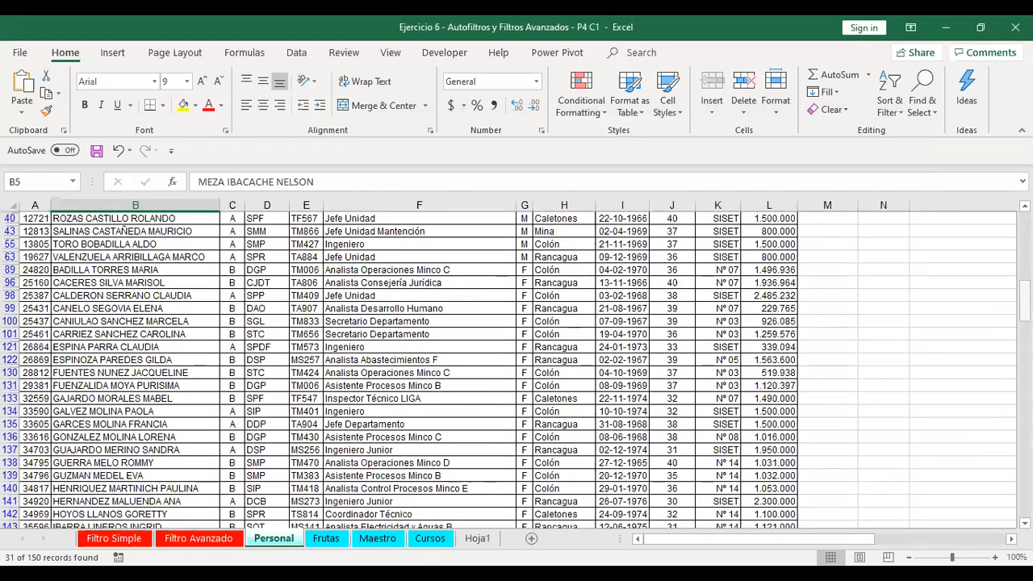
drag(1025, 307, 1025, 239)
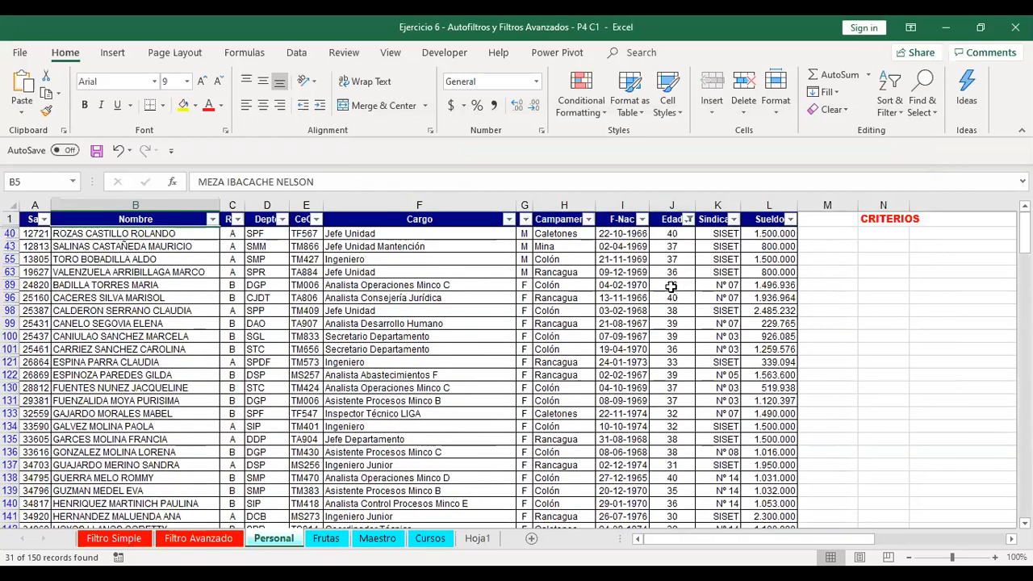
Step: Filter the Cargo column to show only Jefe Departamento, Jefe Unidad and Jefe Unidad Mantención
click(509, 219)
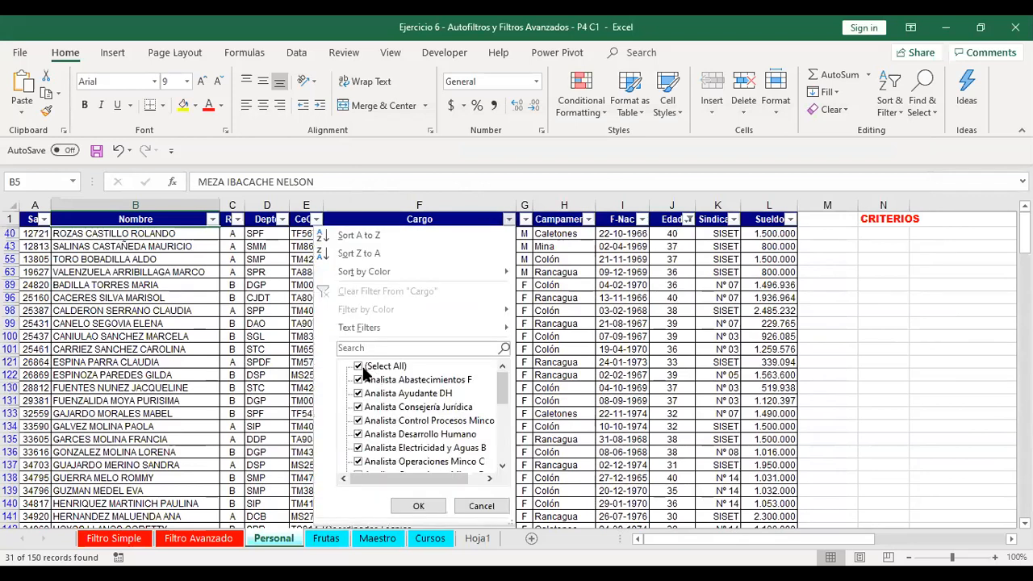
click(365, 370)
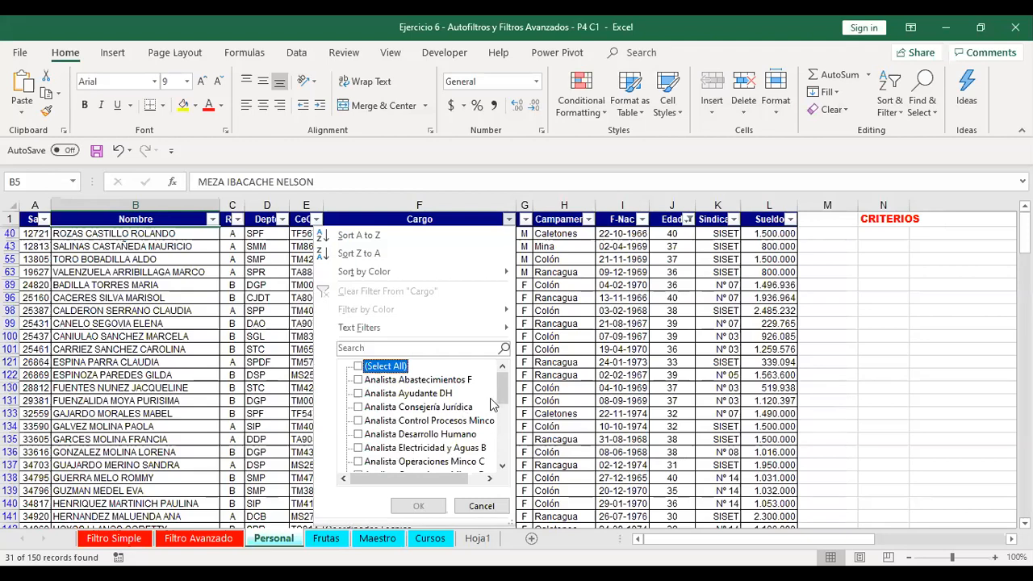
drag(506, 401, 502, 448)
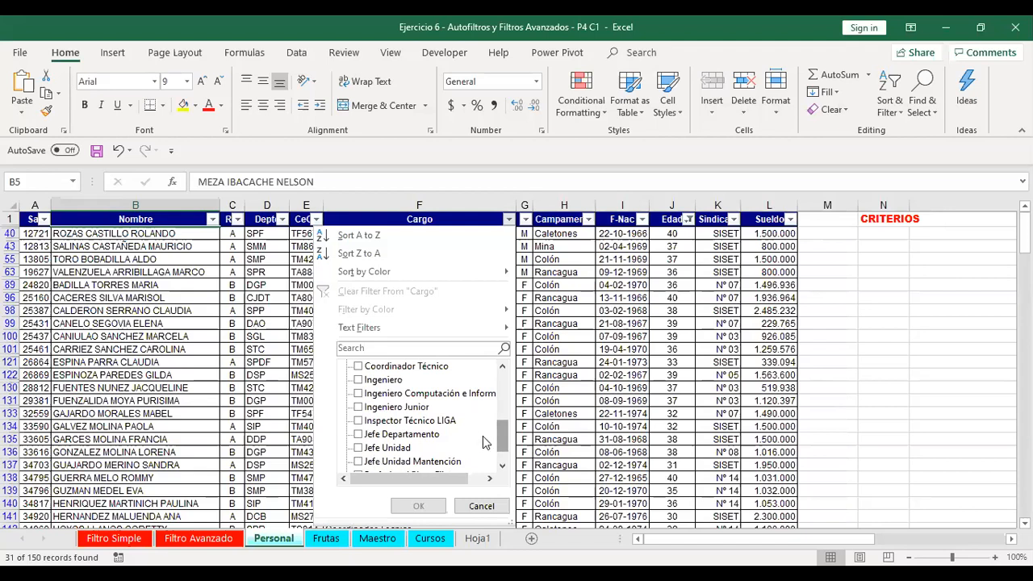
click(502, 466)
click(502, 466)
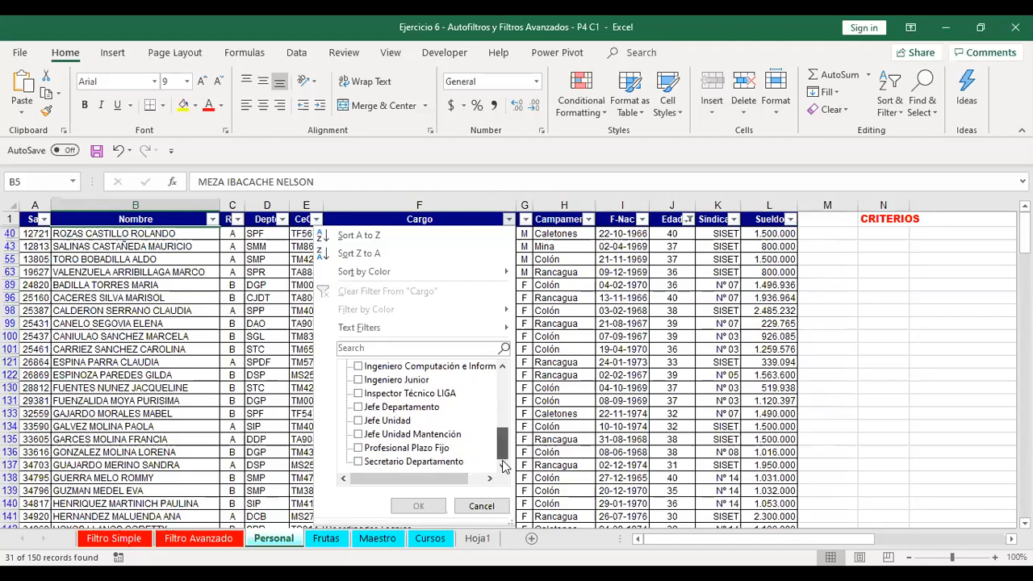
click(358, 408)
click(359, 421)
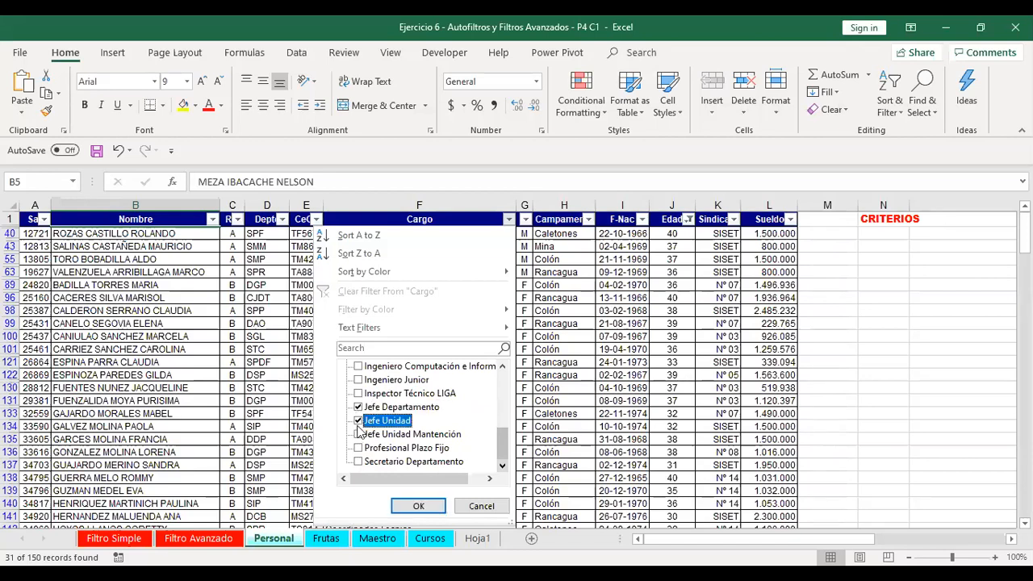
click(358, 435)
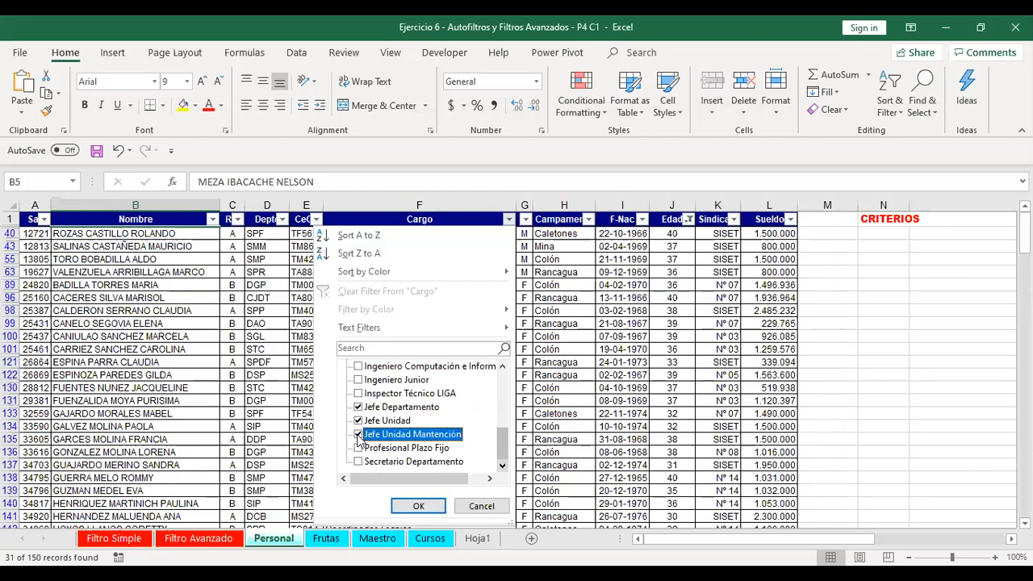
click(418, 507)
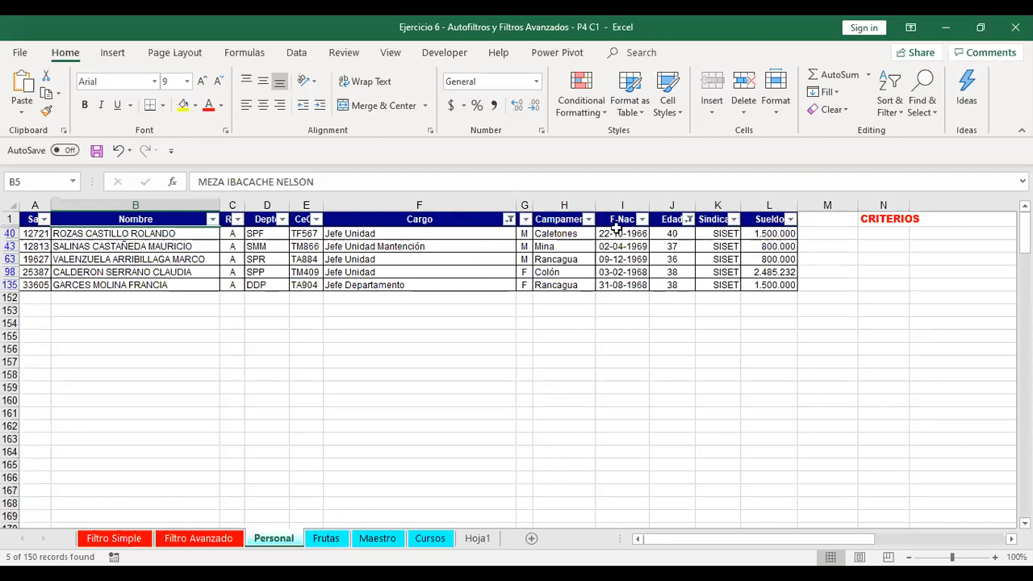
click(236, 221)
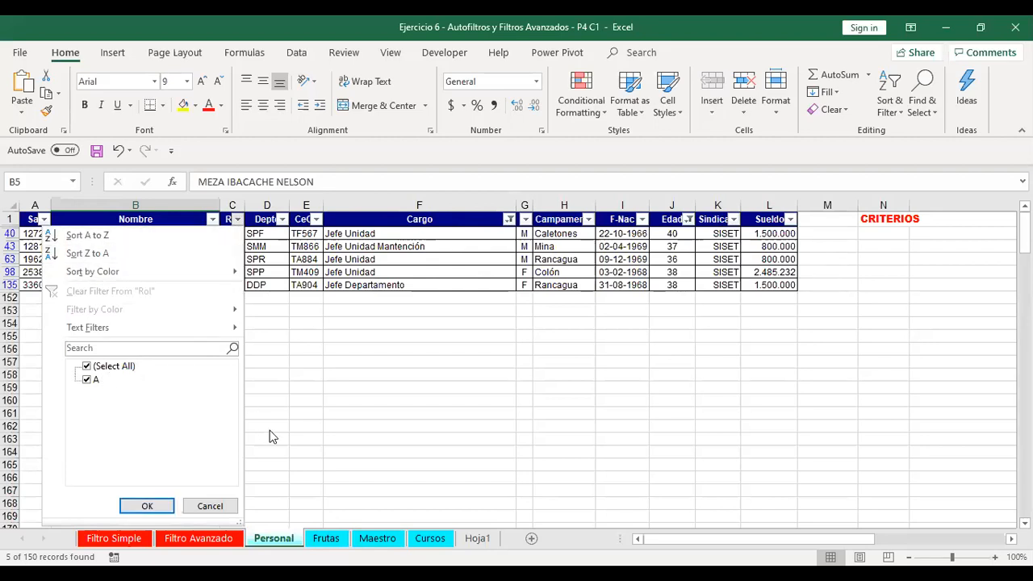
click(157, 506)
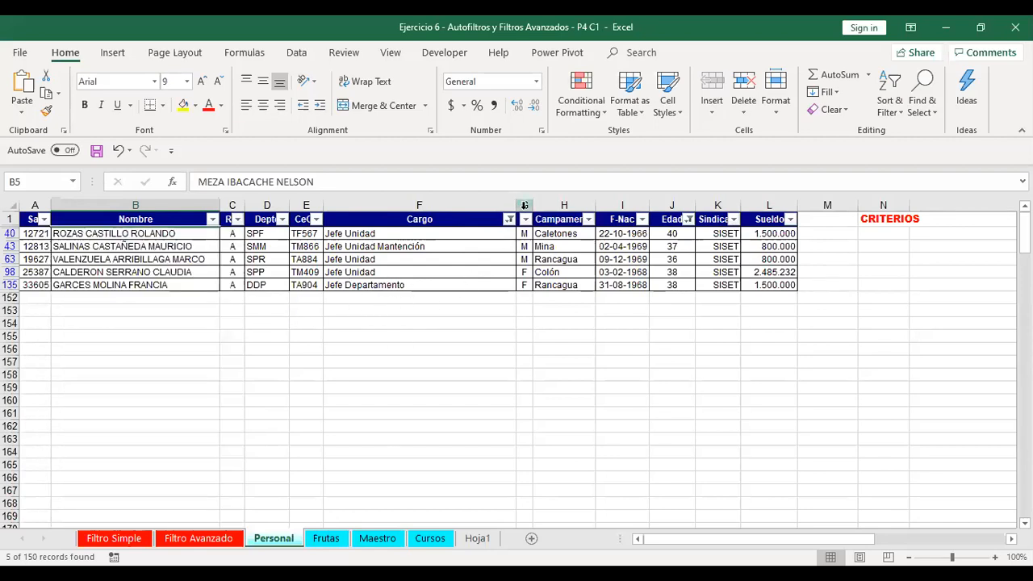
click(509, 219)
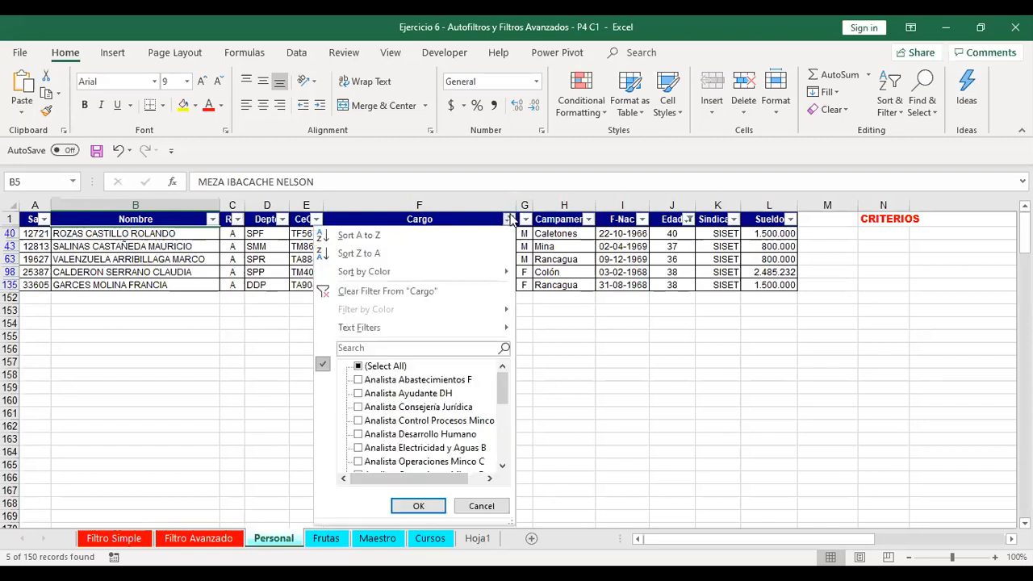
drag(507, 380, 537, 358)
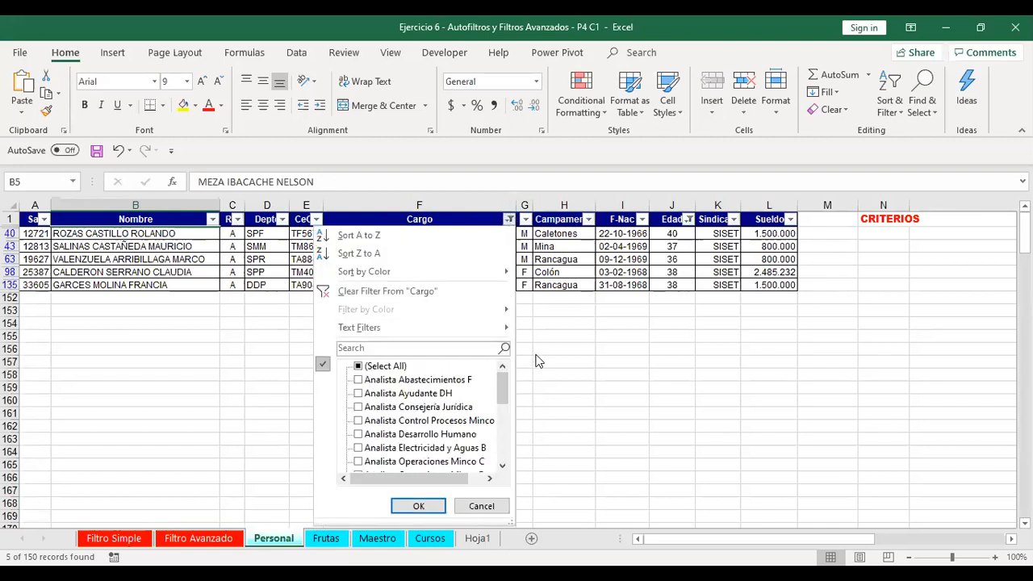
click(419, 506)
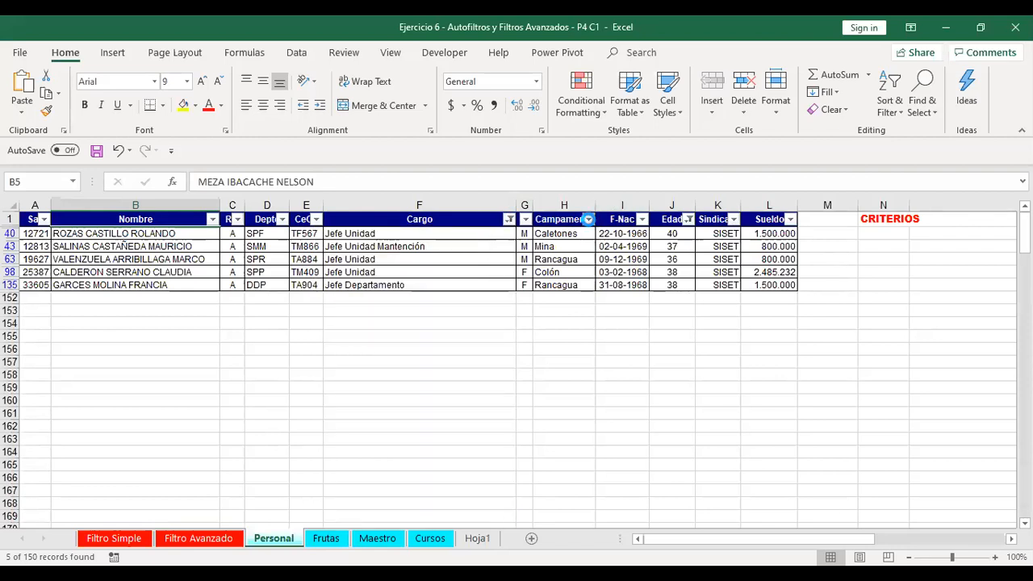
Step: Filter the Campamento column to exclude the Mina records, keeping Caletones, Colón and Rancagua
click(588, 220)
click(437, 406)
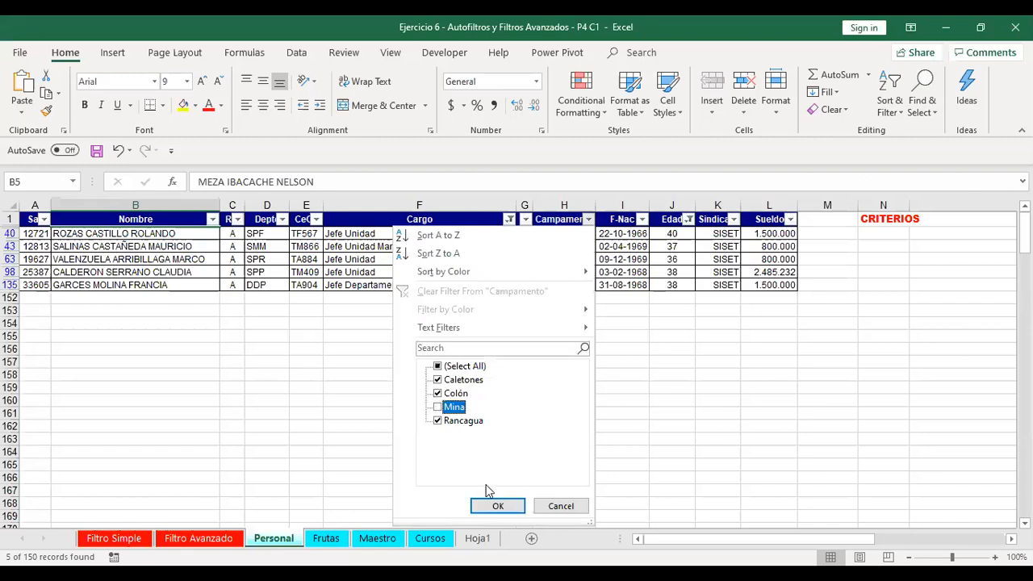
click(500, 506)
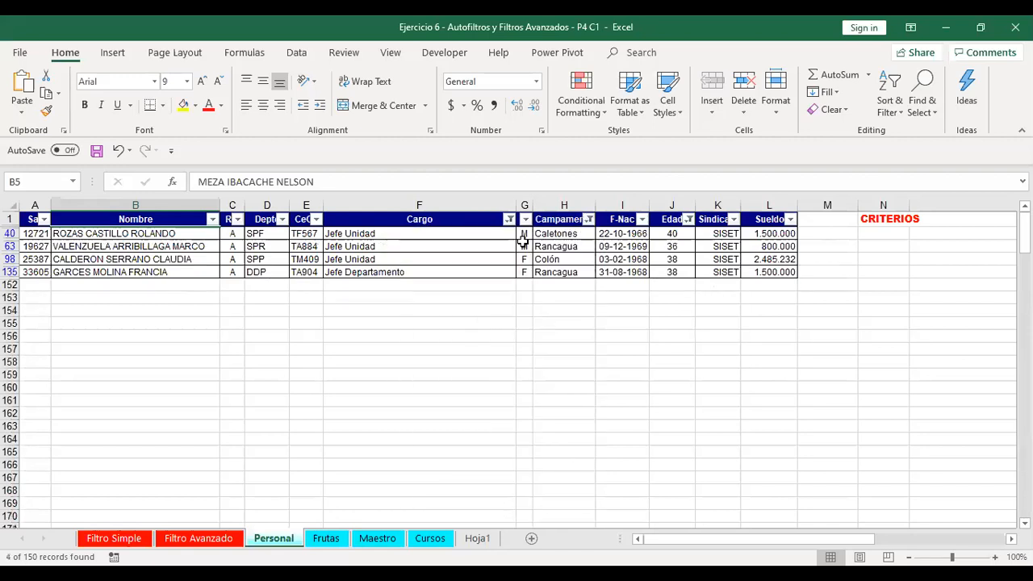
click(646, 295)
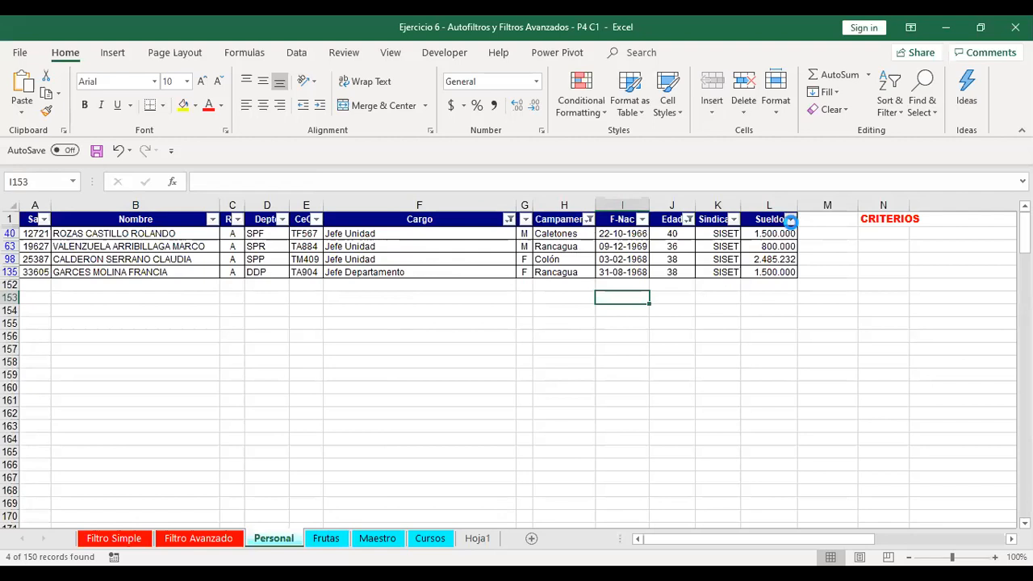
Step: Apply the Above Average number filter to the Sueldo column
click(789, 220)
mouse_move(648, 331)
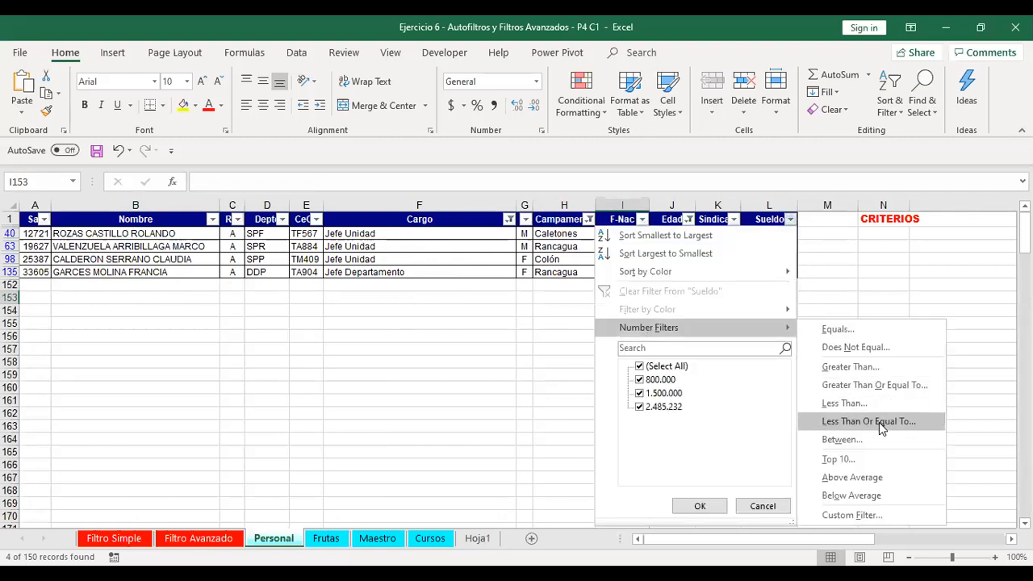
click(851, 477)
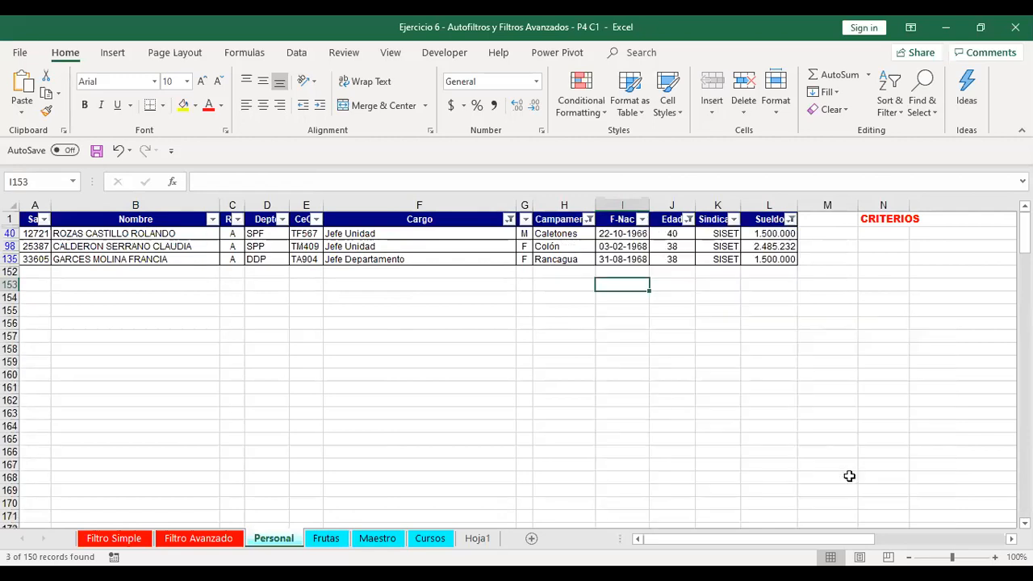
Step: Clear the filters from the Sueldo, Edad, Campamento and Cargo columns
click(790, 219)
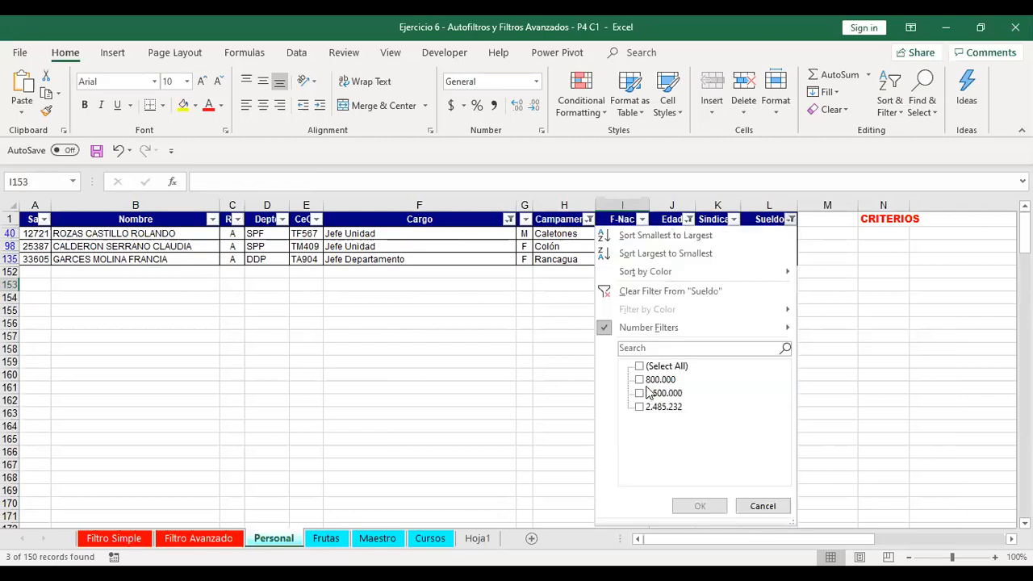
click(621, 292)
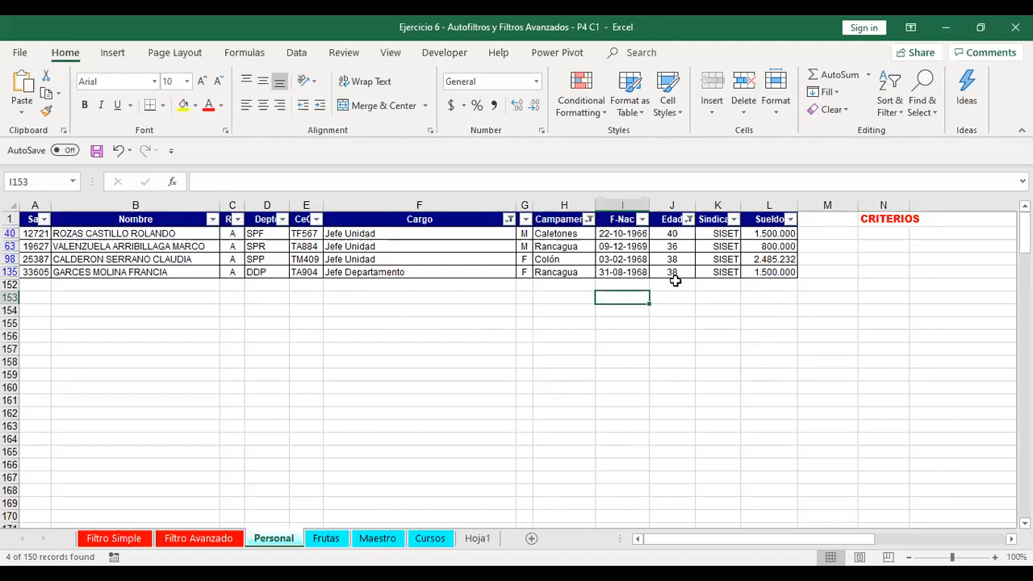
click(688, 220)
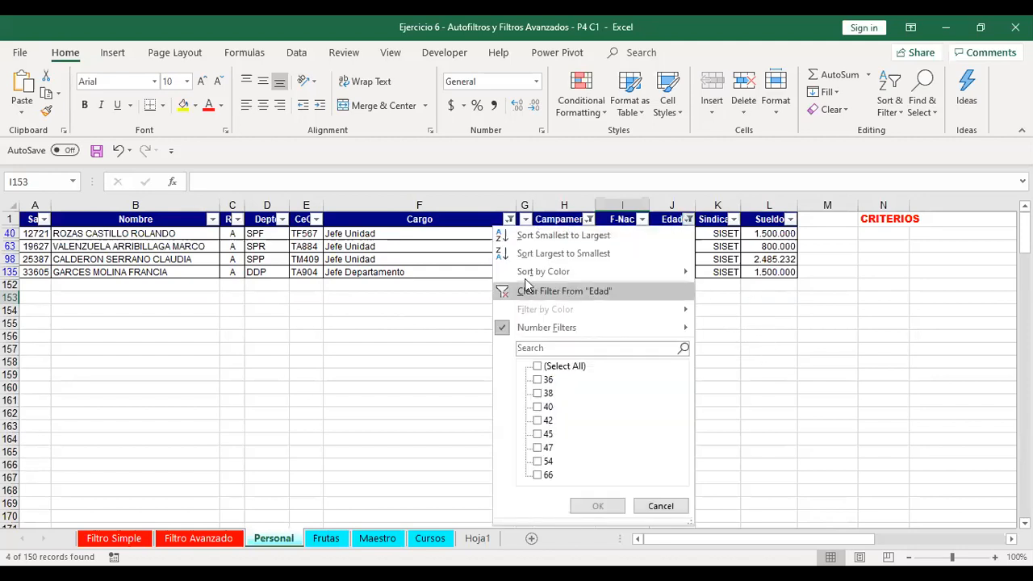
click(525, 293)
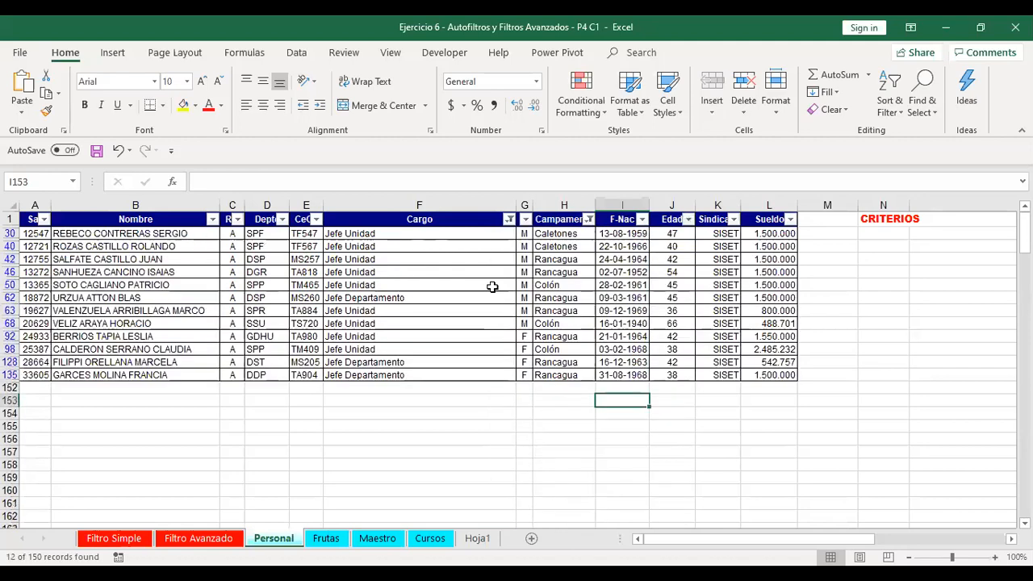
click(589, 219)
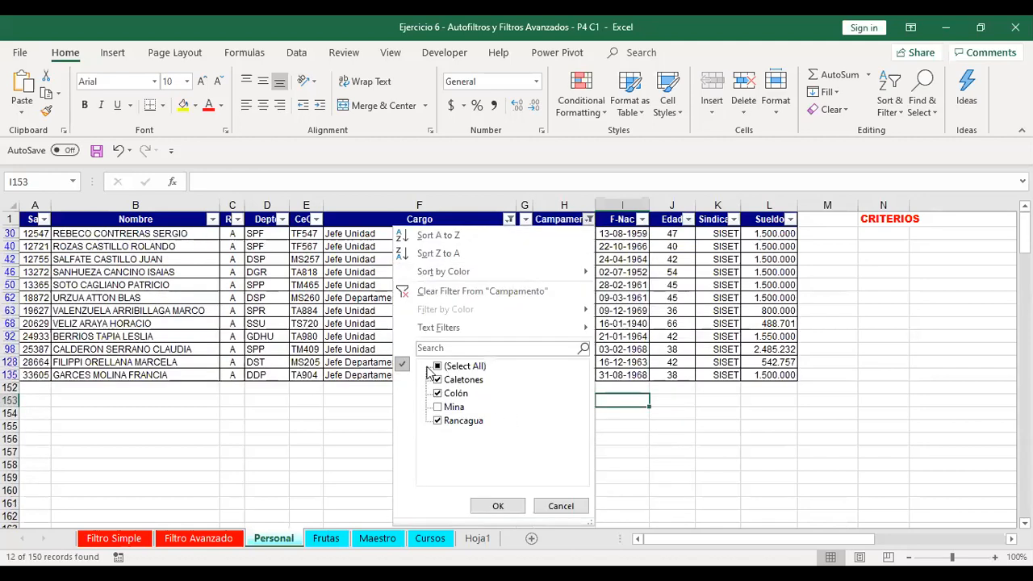
click(422, 293)
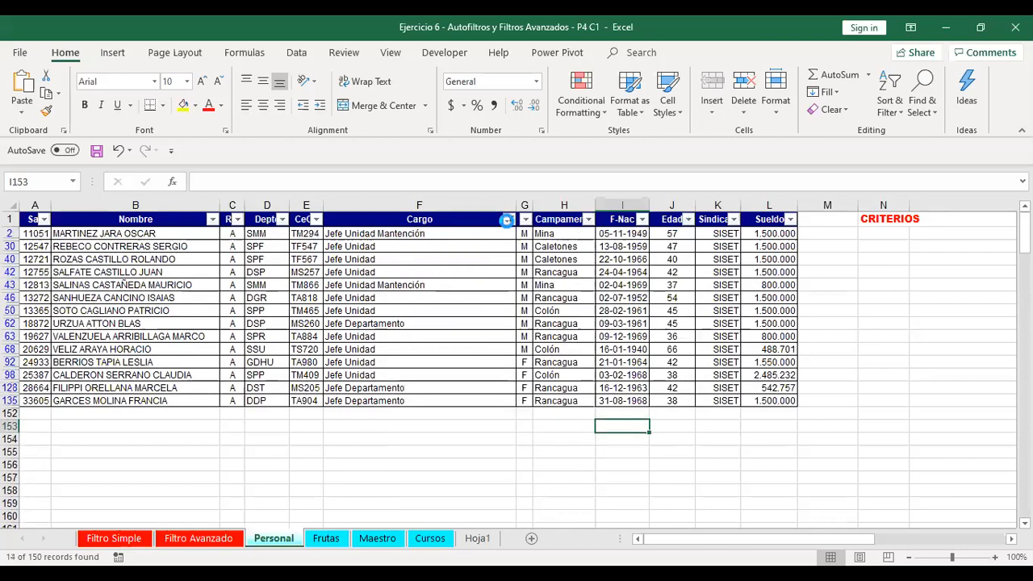
click(510, 219)
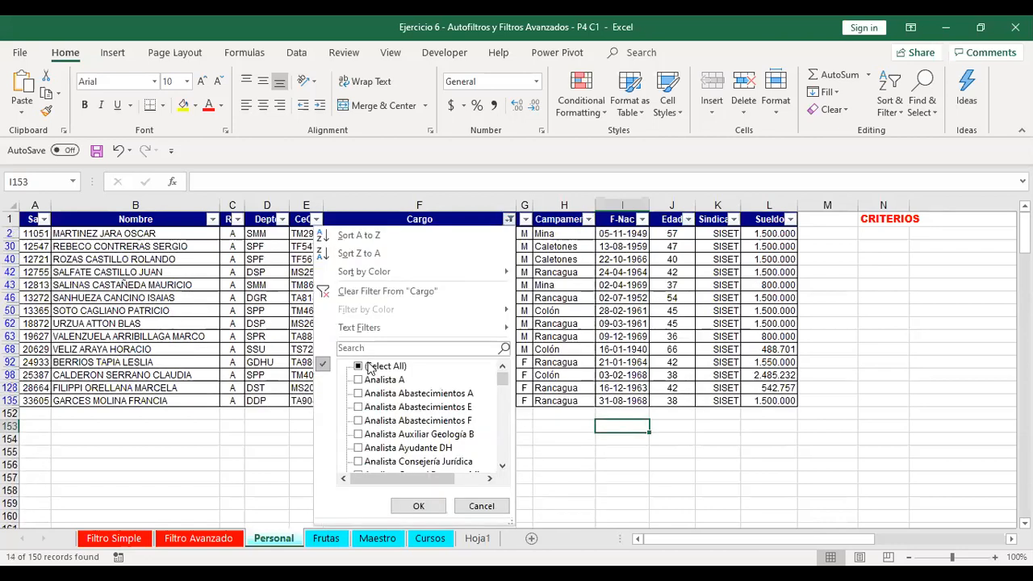
click(347, 294)
Step: Look through the unfiltered staff list on the Personal sheet from its first record to its last
click(286, 300)
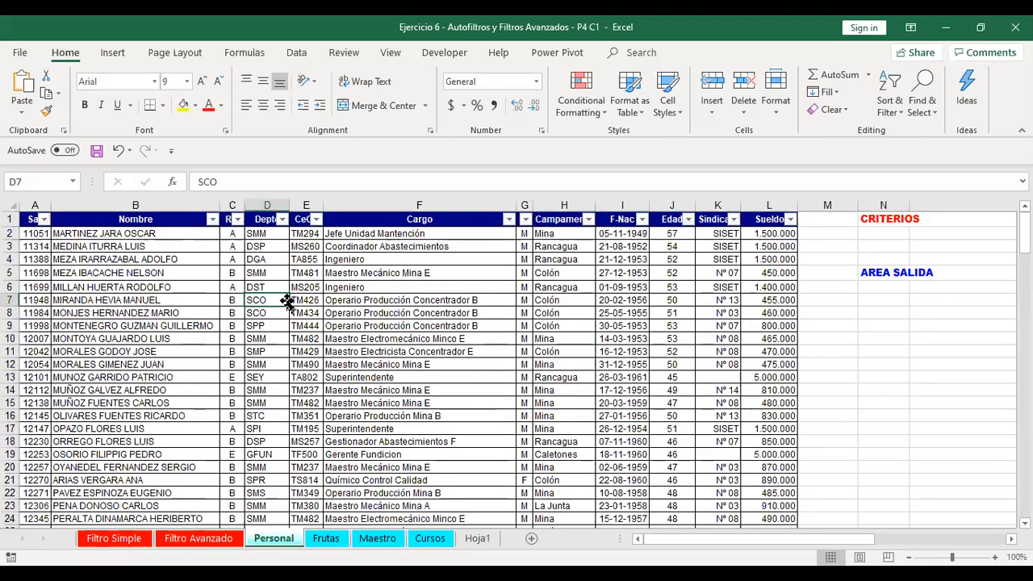
key(Left)
key(Left)
key(Left)
key(Down)
key(Down)
key(Down)
key(Down)
key(Down)
key(Down)
key(Down)
key(Down)
key(Down)
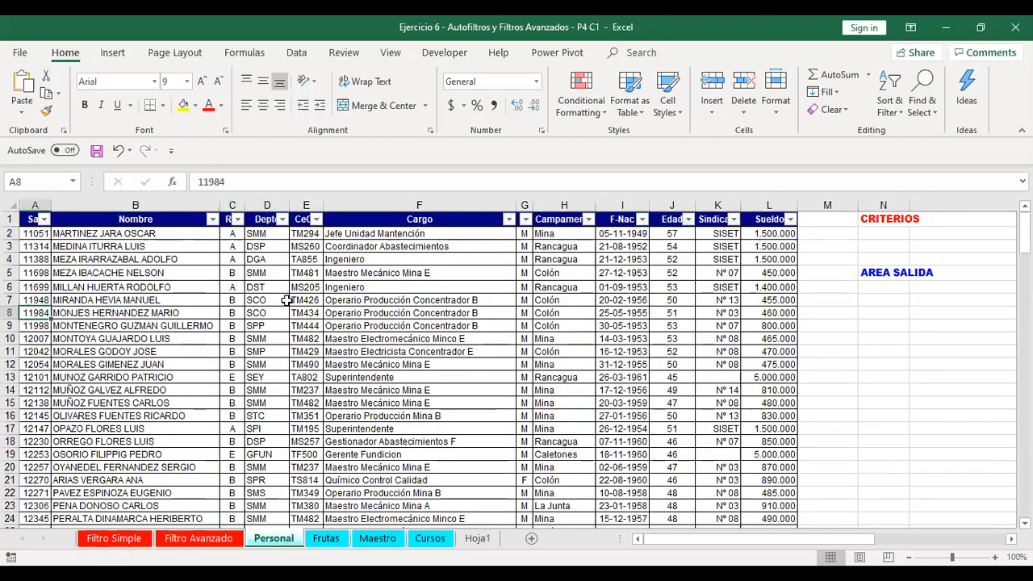
key(Up)
key(Up)
key(Up)
key(Up)
key(Up)
key(Up)
key(Up)
key(Up)
key(Up)
key(Up)
key(Up)
key(Up)
key(Up)
key(Down)
key(Down)
key(Down)
key(Down)
key(Down)
key(Down)
key(Down)
key(Down)
key(Down)
key(Down)
key(Down)
key(Down)
key(Down)
key(Down)
key(Down)
key(Down)
key(Down)
key(Down)
key(Down)
key(Down)
key(Down)
key(Down)
key(Down)
key(Down)
key(Down)
key(Down)
key(Down)
key(Down)
key(Down)
key(Down)
key(Down)
key(Down)
key(Down)
key(Down)
key(Down)
key(Down)
key(Down)
key(Down)
key(Down)
key(Down)
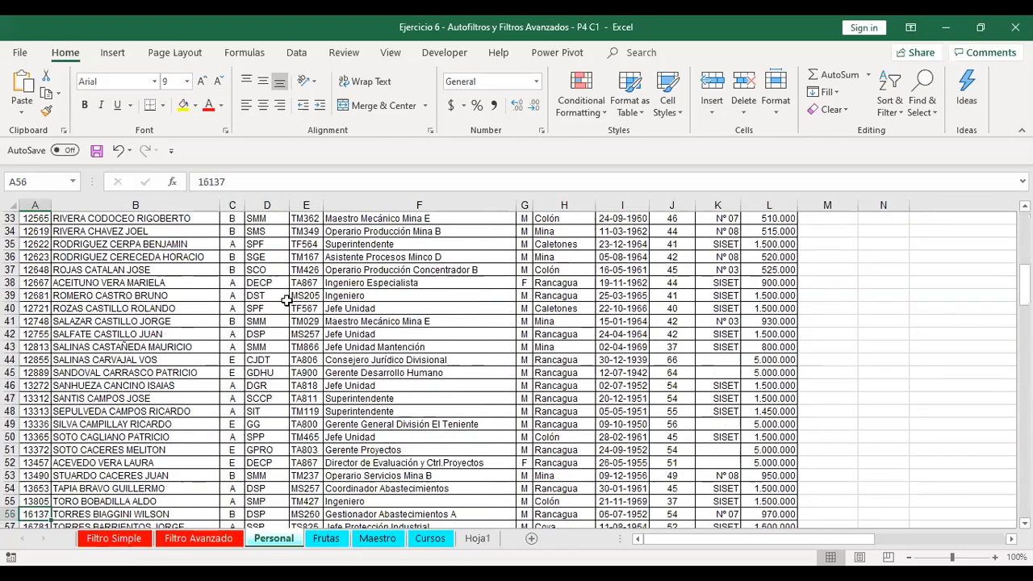
key(Down)
key(Down)
key(Down)
key(Down)
key(Down)
key(Down)
key(Down)
key(Down)
key(Down)
key(Down)
key(Down)
key(Down)
key(Down)
key(Down)
key(Down)
key(Down)
key(Down)
key(Down)
key(Down)
key(Down)
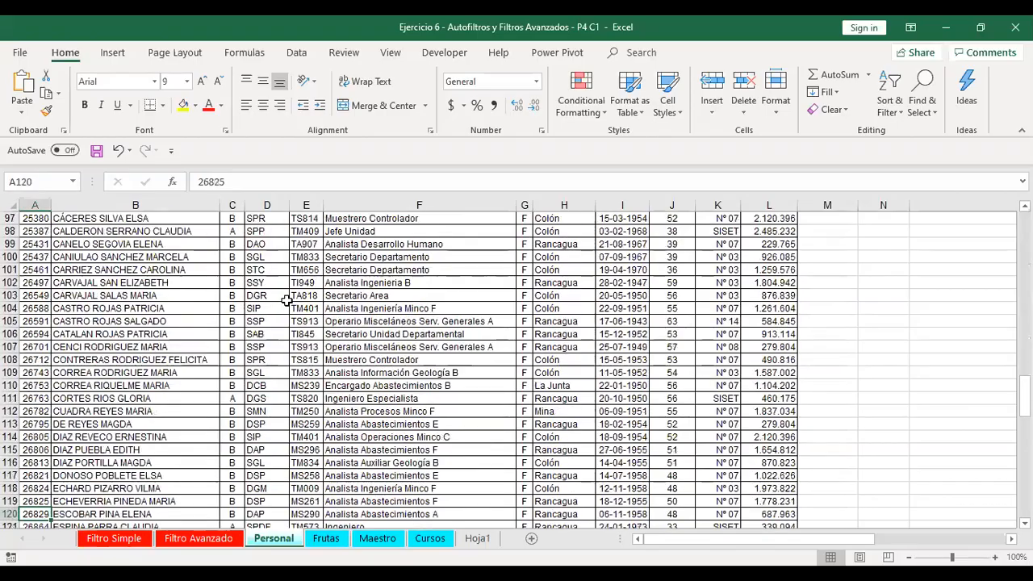
key(Down)
key(Down)
key(Down)
key(Down)
key(Down)
key(Down)
key(Down)
key(Down)
key(Down)
key(Down)
key(Down)
key(Down)
key(Down)
key(Down)
key(Down)
key(Down)
key(Down)
key(Down)
key(Down)
key(Down)
key(Up)
key(Up)
key(Up)
key(Up)
key(Up)
key(Up)
key(Up)
key(Up)
key(Up)
key(Up)
key(Up)
key(Up)
key(Up)
key(Up)
key(Up)
key(Up)
key(Up)
key(Up)
key(Up)
key(Up)
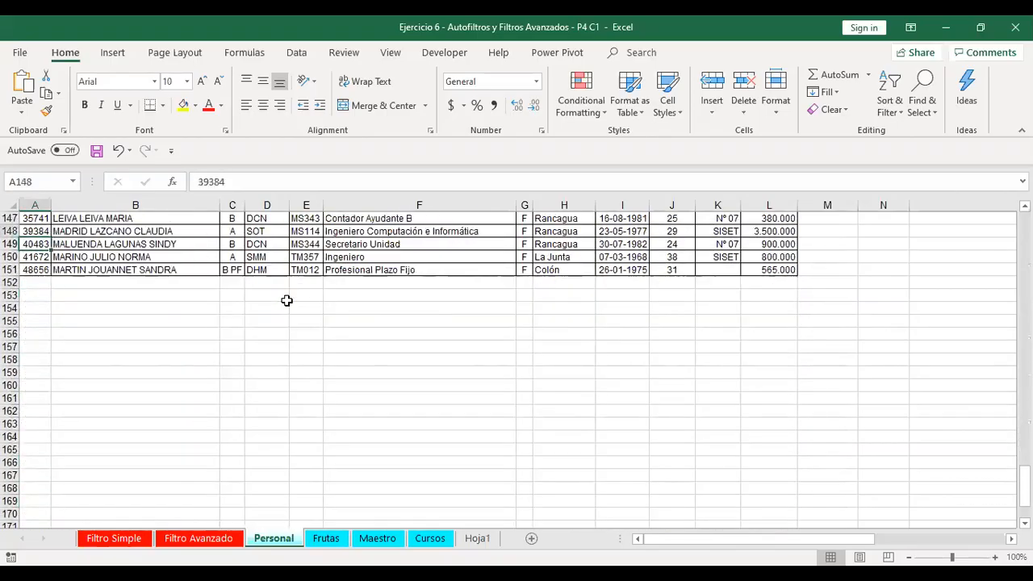
Step: Look back up through the unfiltered staff list from its last record to the header row
key(Up)
key(Up)
key(Up)
key(Up)
key(Up)
key(Up)
key(Up)
key(Up)
key(Up)
key(Up)
key(Up)
key(Up)
key(Up)
key(Up)
key(Up)
key(Up)
key(Up)
key(Up)
key(Up)
key(Up)
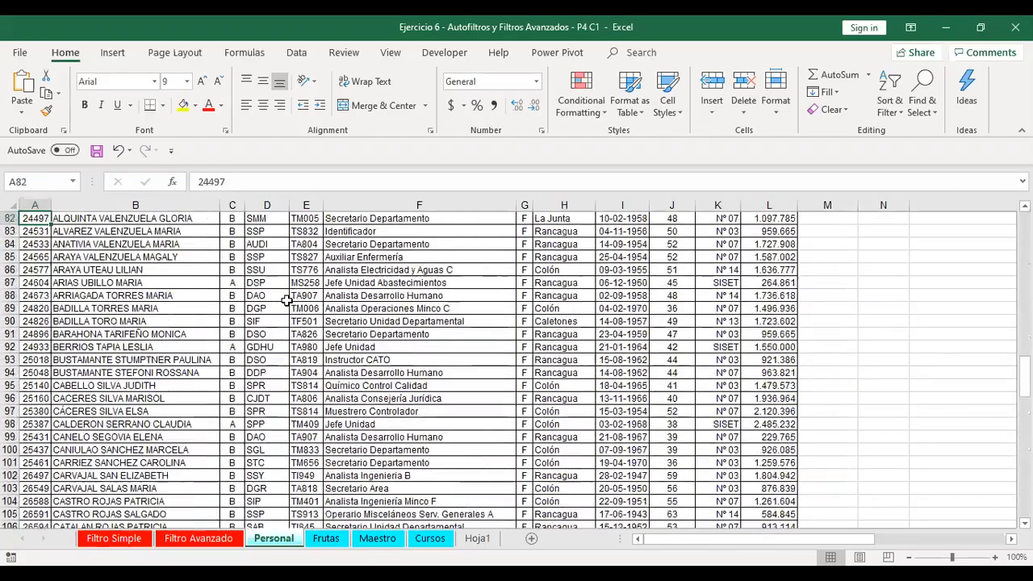
key(Up)
key(Up)
key(Up)
key(Up)
key(Up)
key(Up)
key(Up)
key(Up)
key(Up)
key(Up)
key(Up)
key(Up)
key(Up)
key(Up)
key(Up)
key(Up)
key(Up)
key(Up)
key(Up)
key(Up)
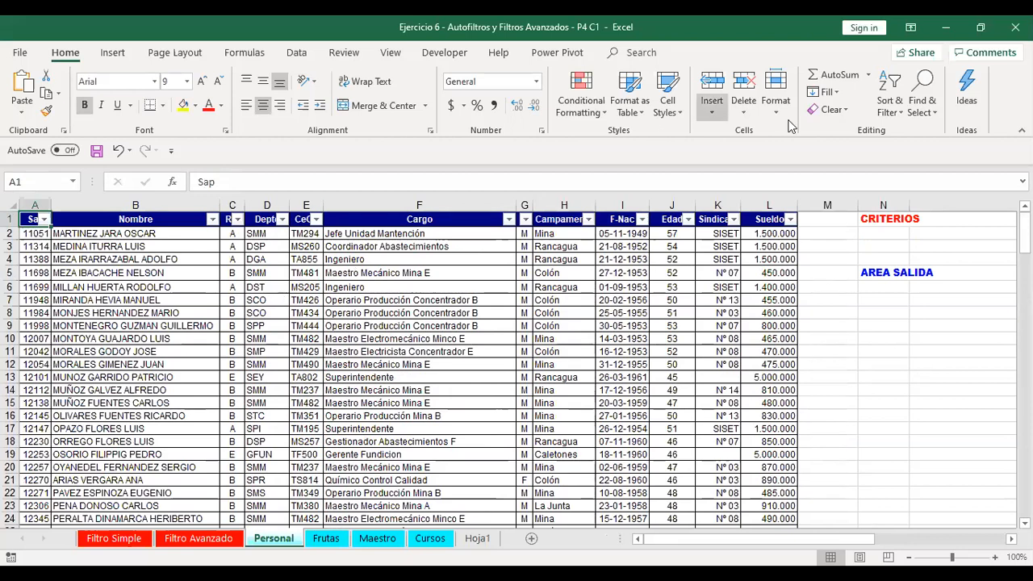
Step: Remove the AutoFilter from the staff list and reapply it, two times in a row
click(891, 105)
click(905, 182)
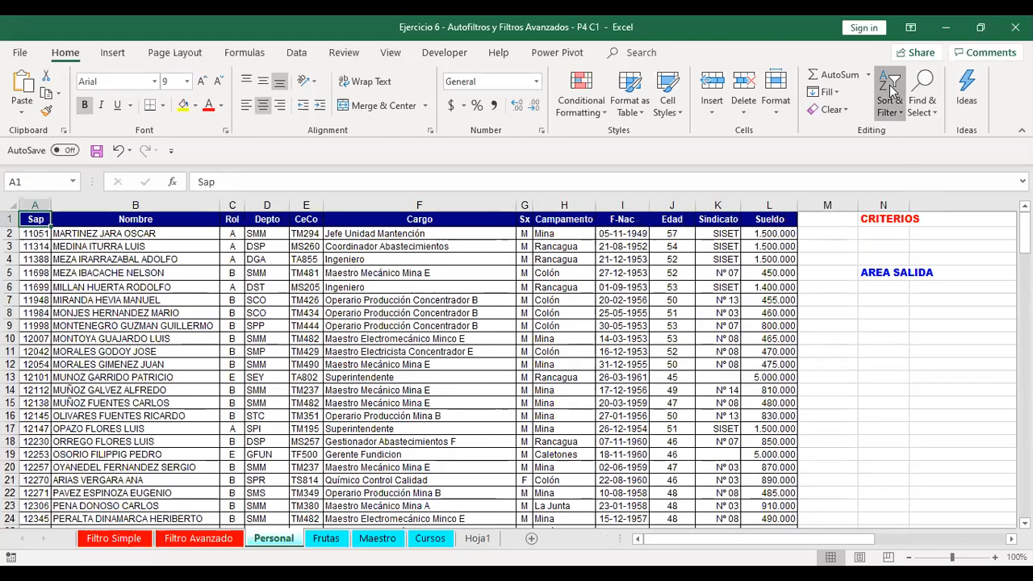
click(891, 96)
click(906, 184)
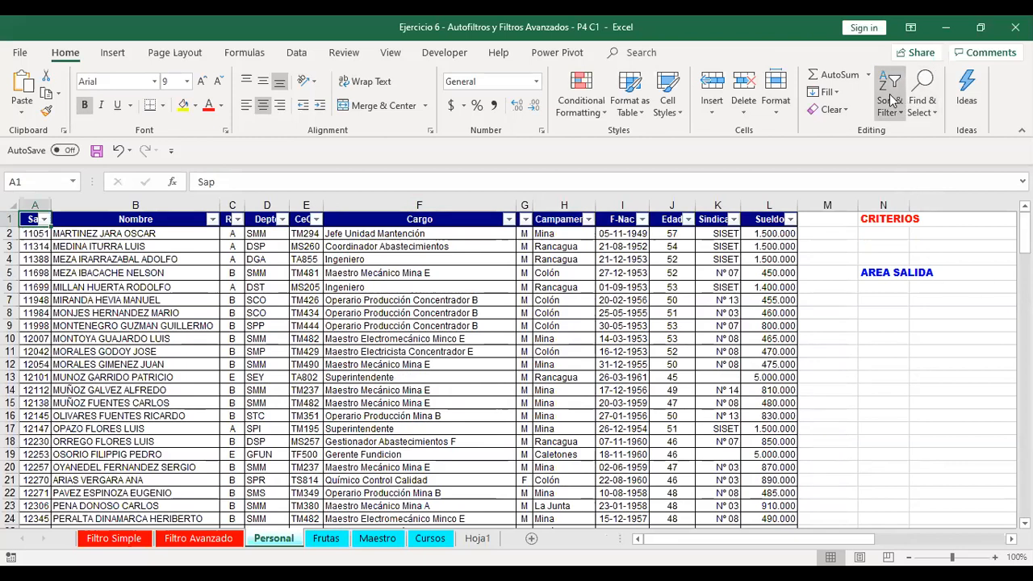
key(ctrl+shift+l)
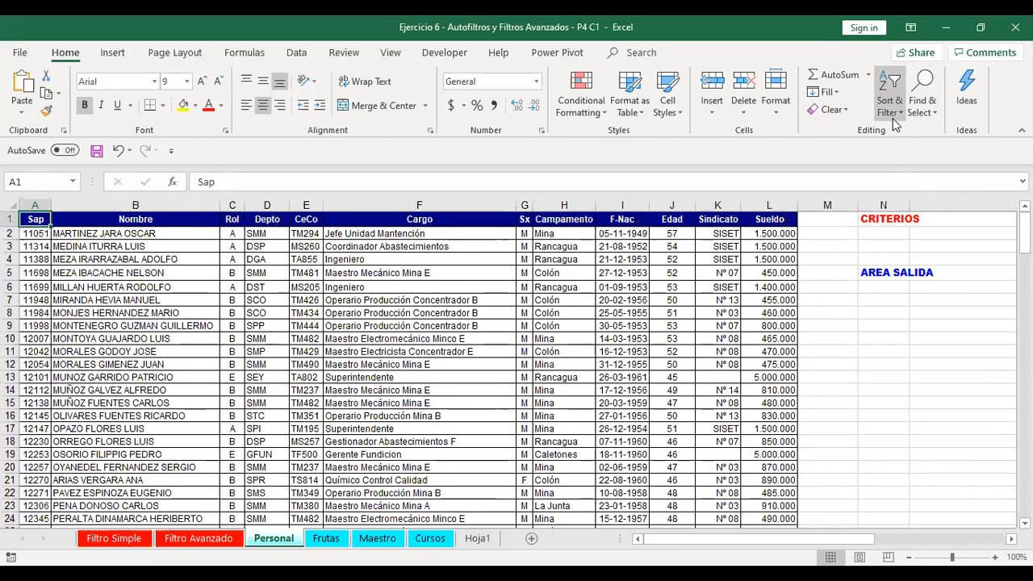
key(ctrl+shift+l)
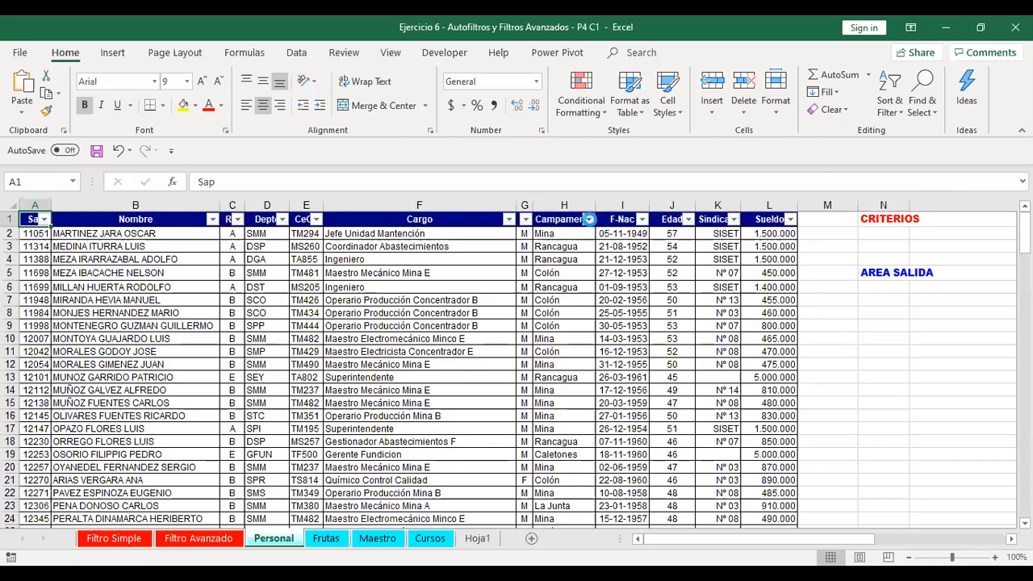
Step: Filter the Campamento column to show only the La Junta records
click(589, 220)
click(442, 366)
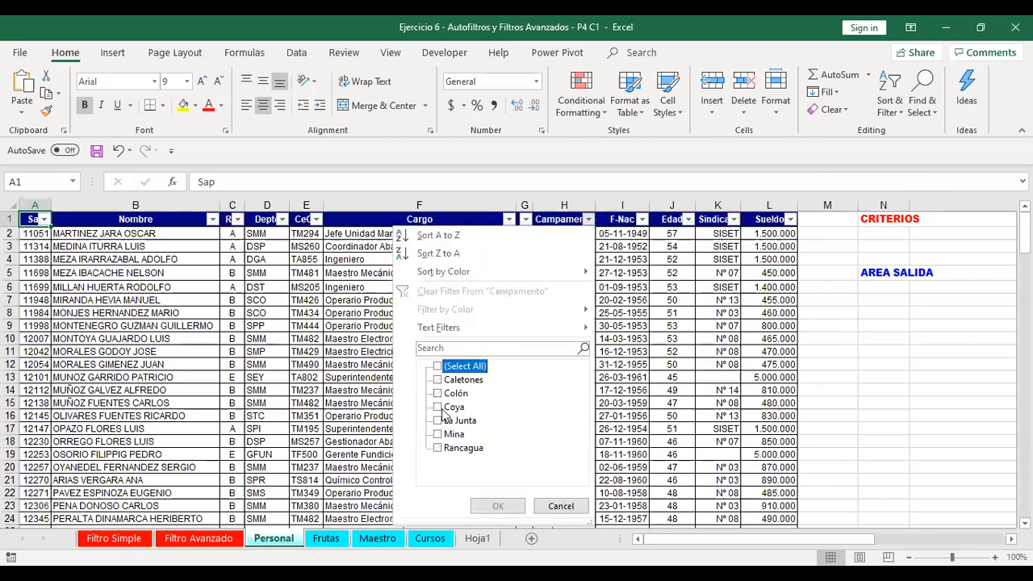
click(440, 420)
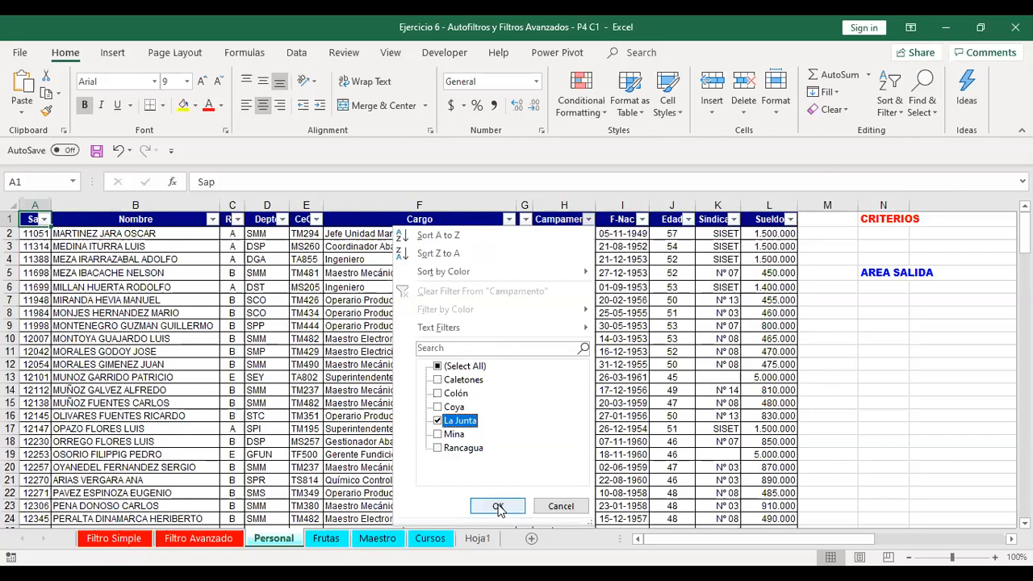
click(498, 507)
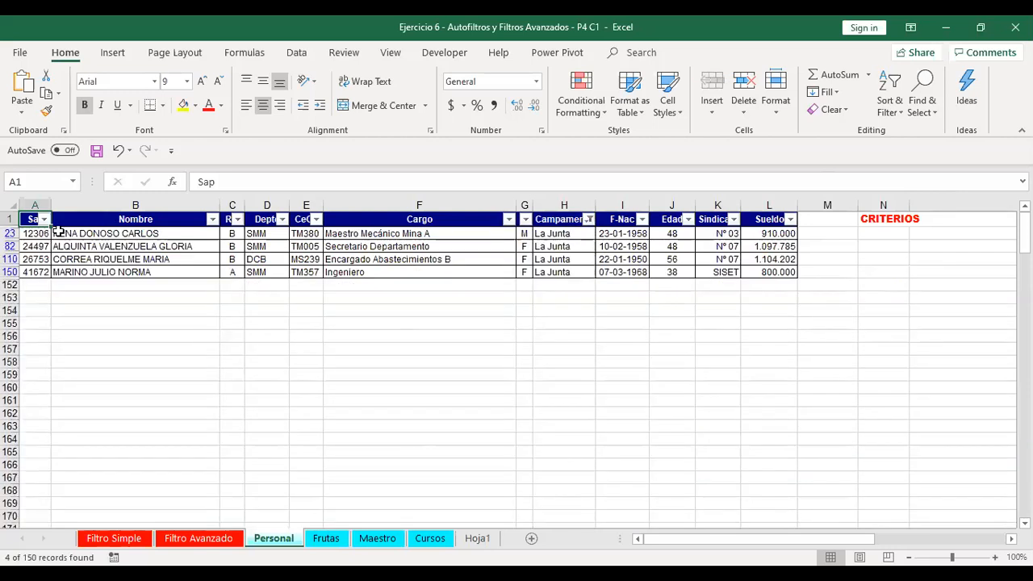
Step: Copy the filtered La Junta records with their headers and paste them at A1 of a new worksheet
drag(32, 220, 777, 272)
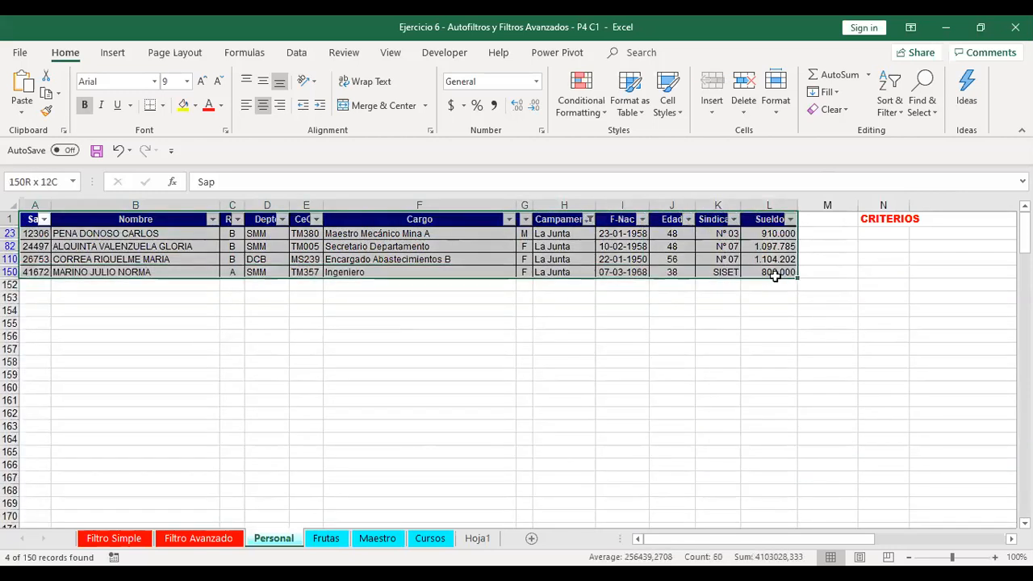
key(ctrl+c)
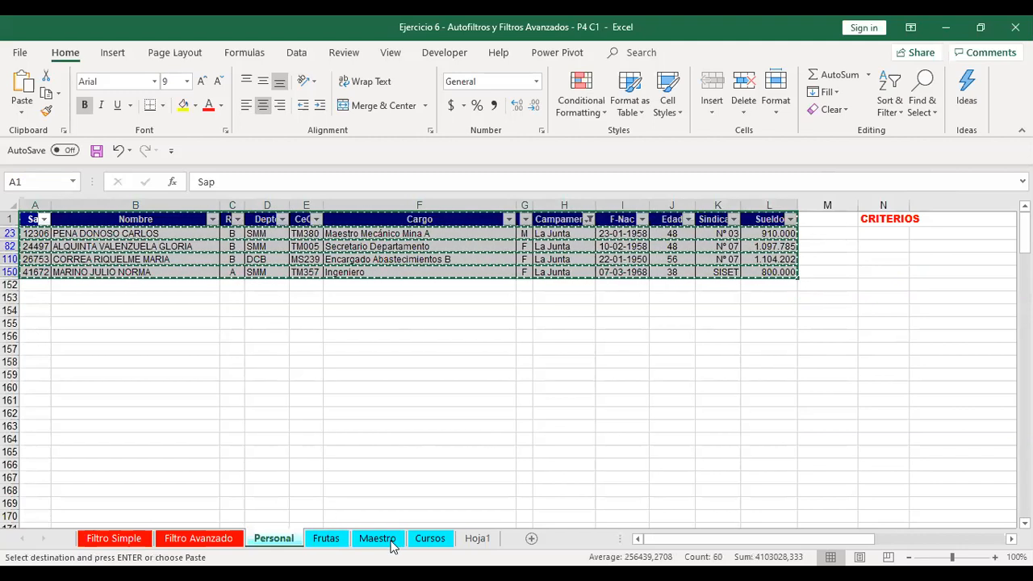
key(shift+F11)
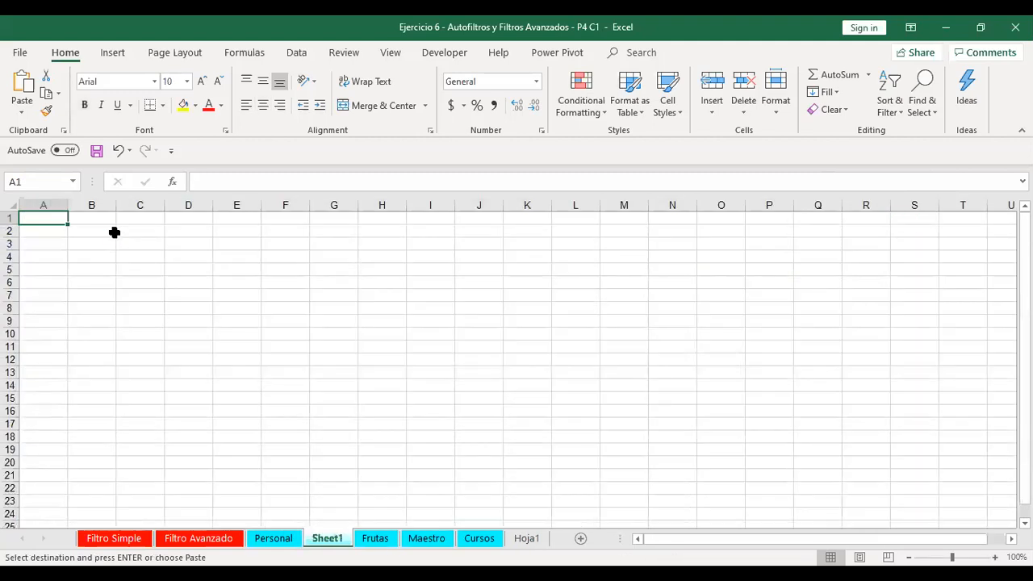
key(ctrl+v)
click(173, 423)
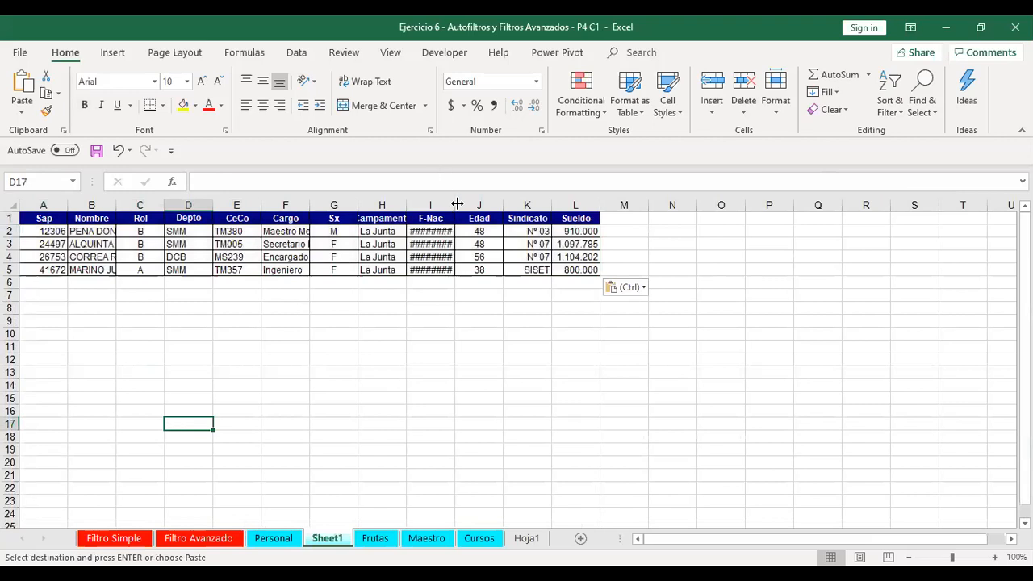
Step: Fit the column widths of the new worksheet to the pasted records
double_click(457, 204)
click(12, 205)
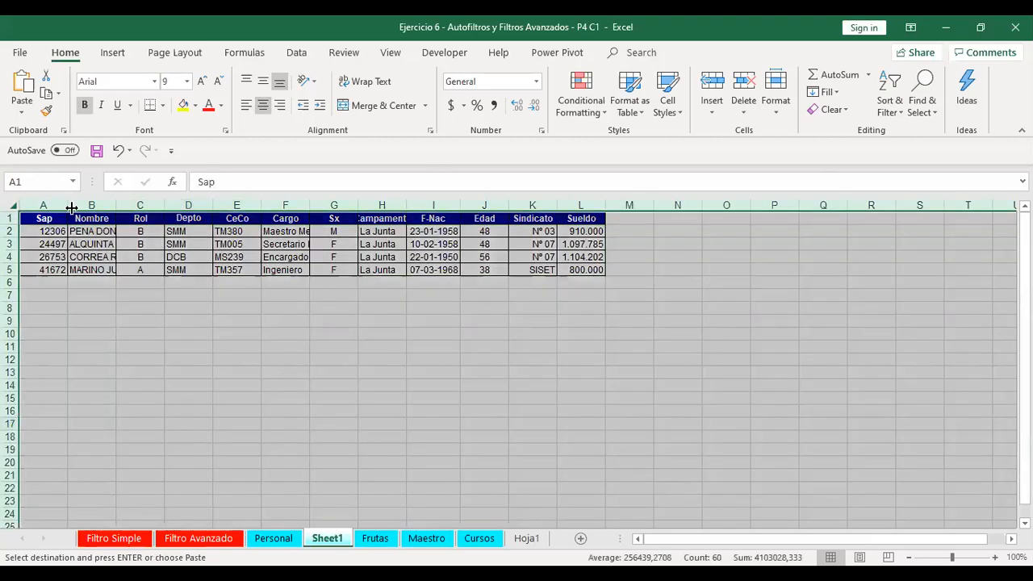
double_click(117, 204)
click(186, 333)
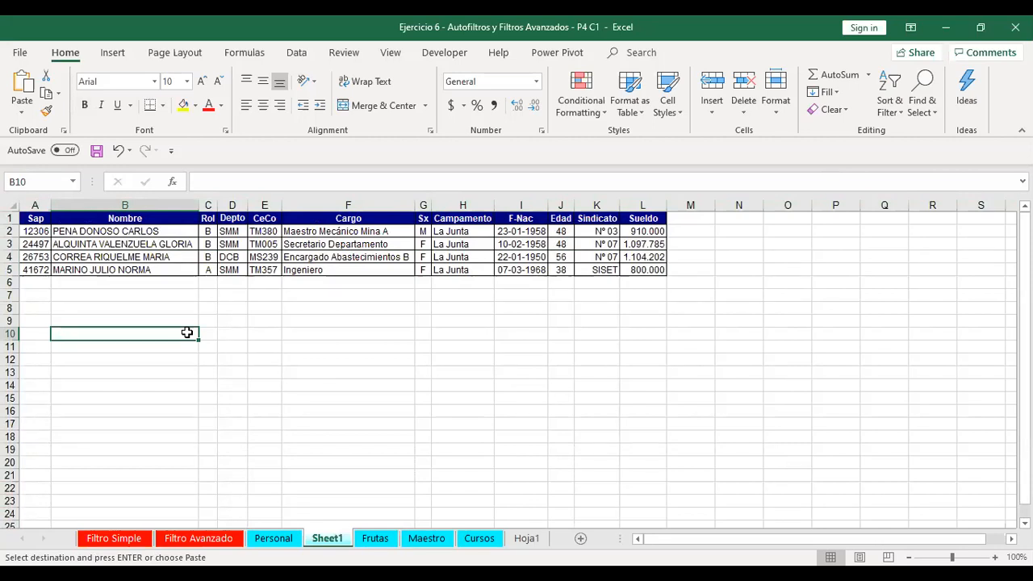
Step: Undo the column width changes, the paste and the La Junta filter
key(ctrl+z)
key(ctrl+z)
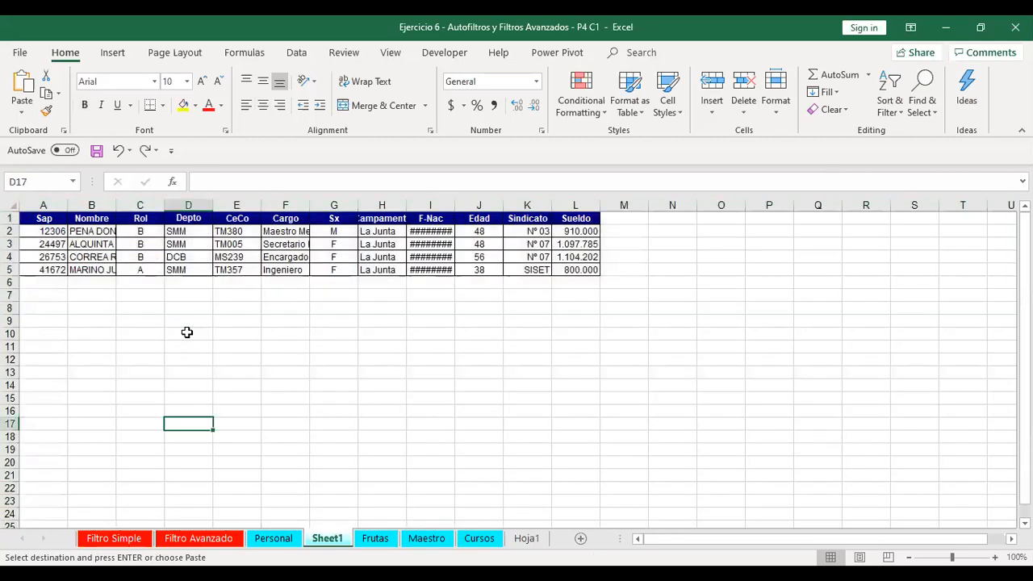
key(ctrl+z)
key(ctrl+z)
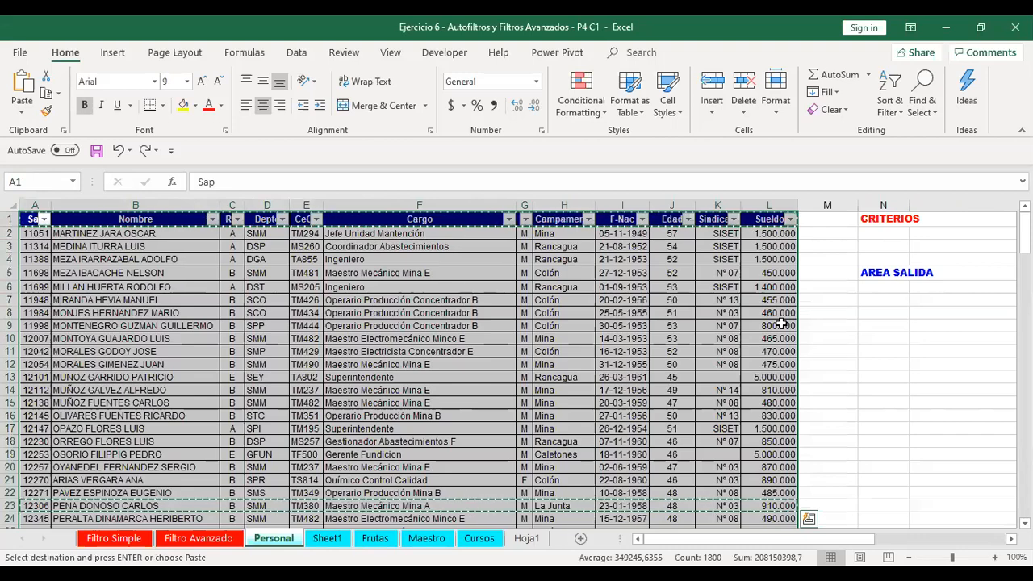
key(ctrl+q)
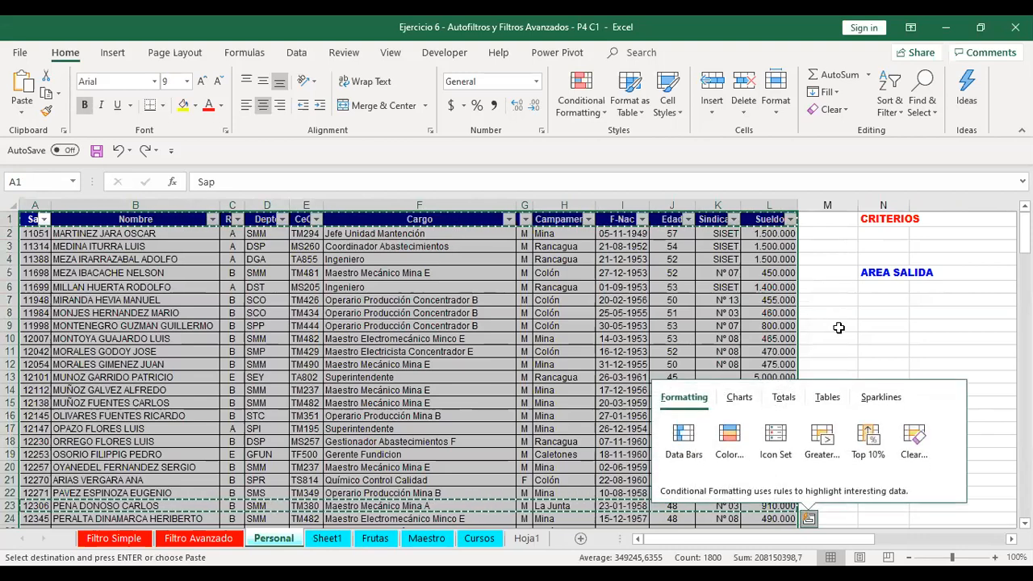
Step: Cancel the pending copy and remove the AutoFilter from the staff list on the Personal sheet
click(862, 337)
key(Escape)
key(Return)
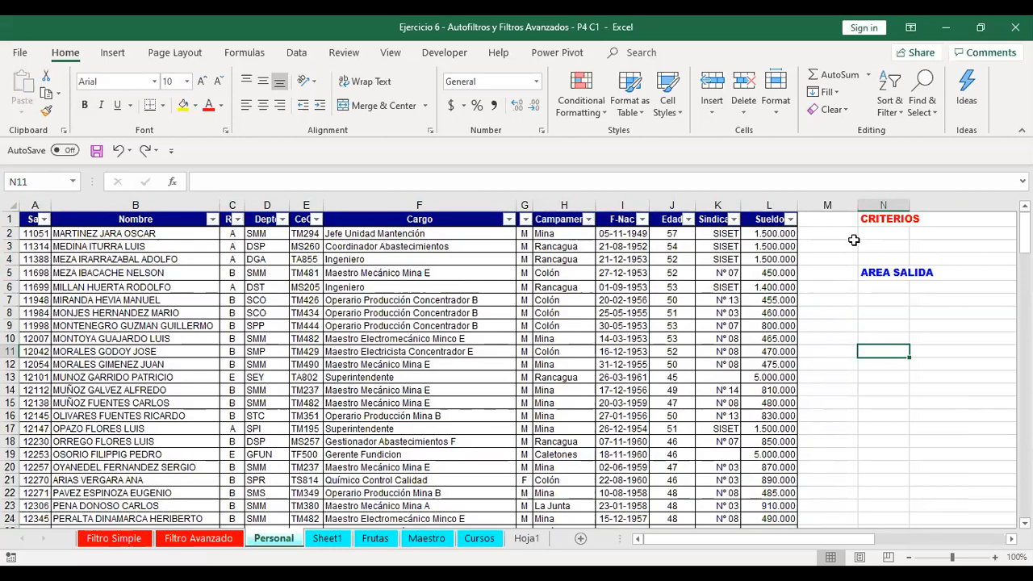
click(894, 74)
click(904, 190)
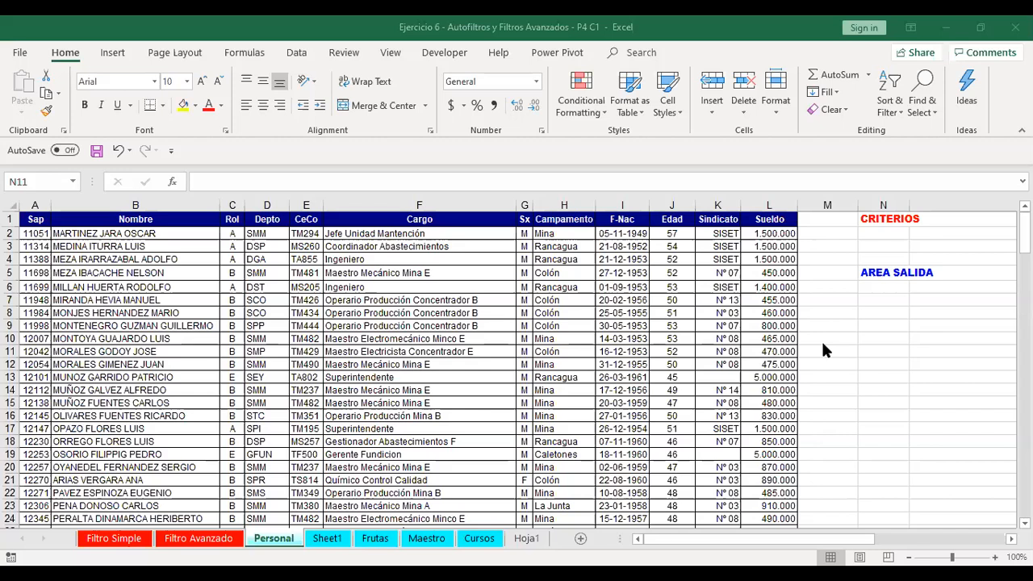
Step: Examine the CRITERIOS and AREA SALIDA areas beside the staff list
click(894, 234)
key(Right)
key(Right)
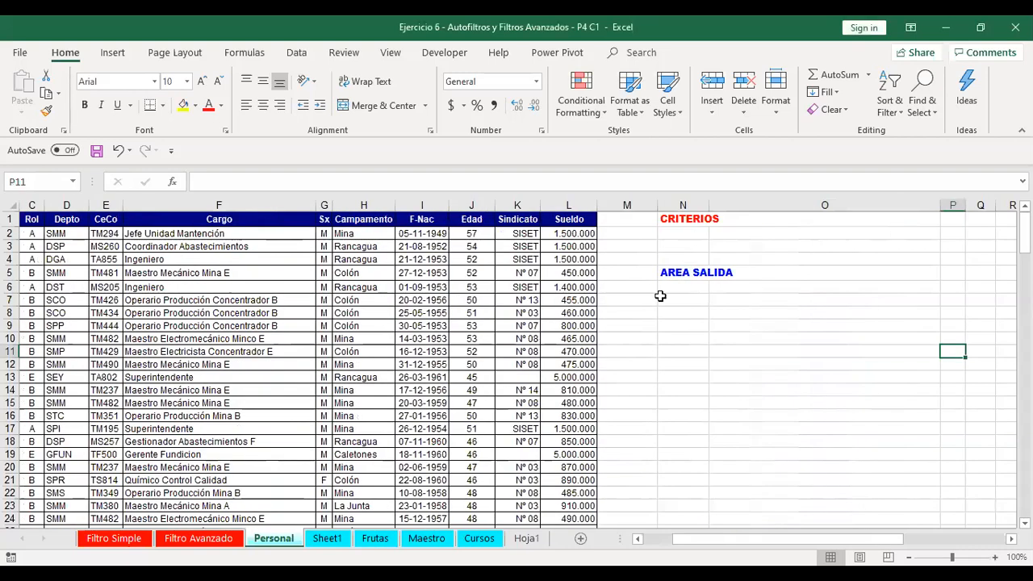
key(Left)
key(Left)
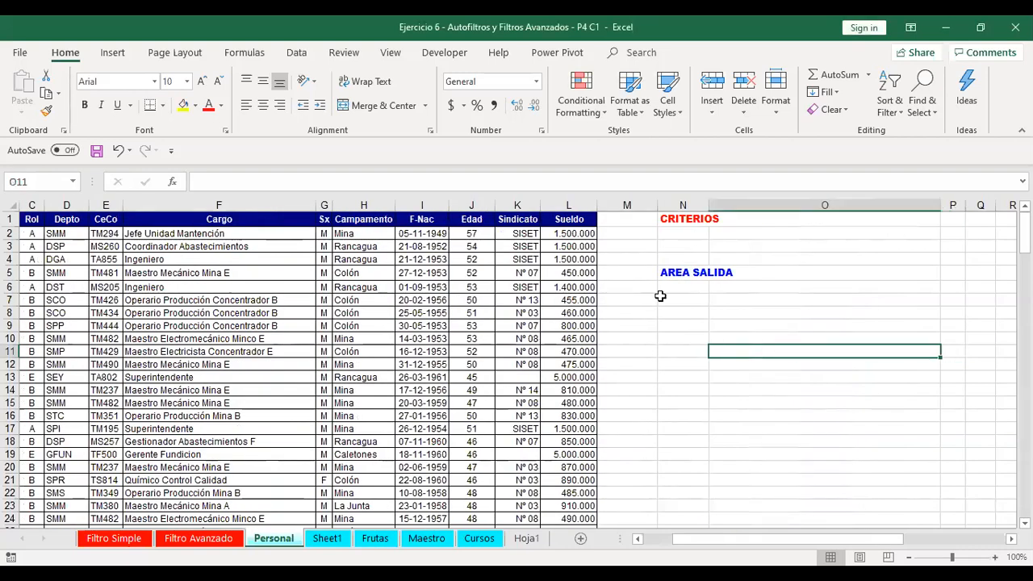
key(Home)
key(Right)
key(Right)
key(Right)
key(Right)
key(Right)
key(Right)
key(Right)
key(Right)
key(Right)
key(Right)
key(Right)
key(Right)
key(Right)
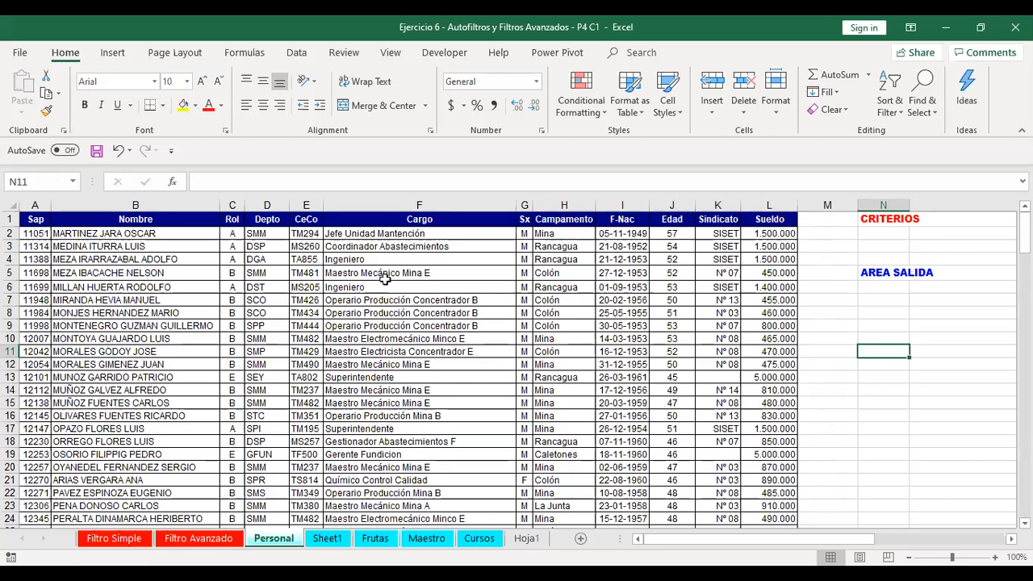
Step: Copy the Cargo header into cell N2 under CRITERIOS
click(466, 219)
key(ctrl+c)
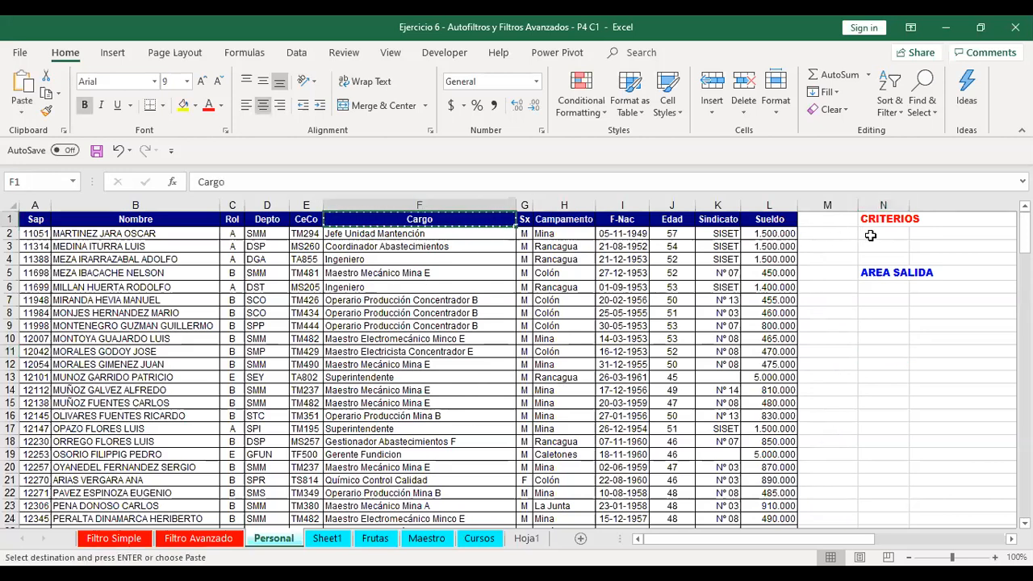
click(872, 235)
key(ctrl+v)
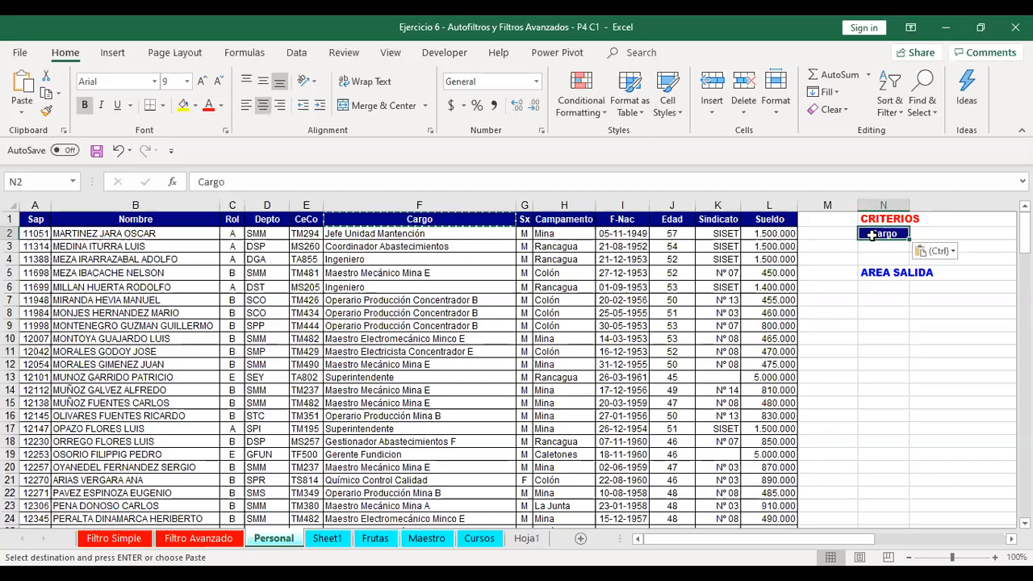
key(Escape)
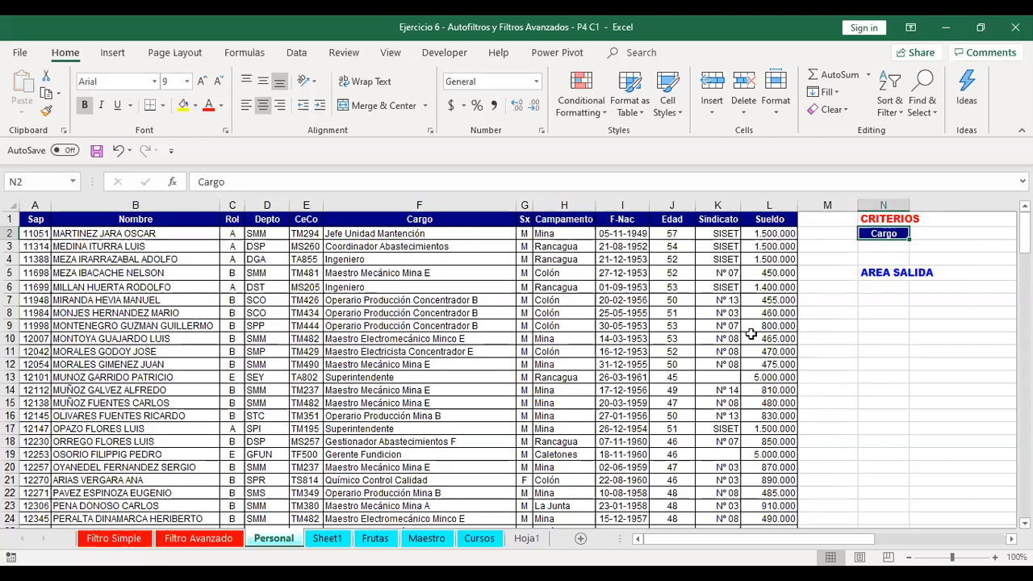
Step: Copy the Sueldo header into cell O2 beside the Cargo criterion and narrow column O
click(759, 219)
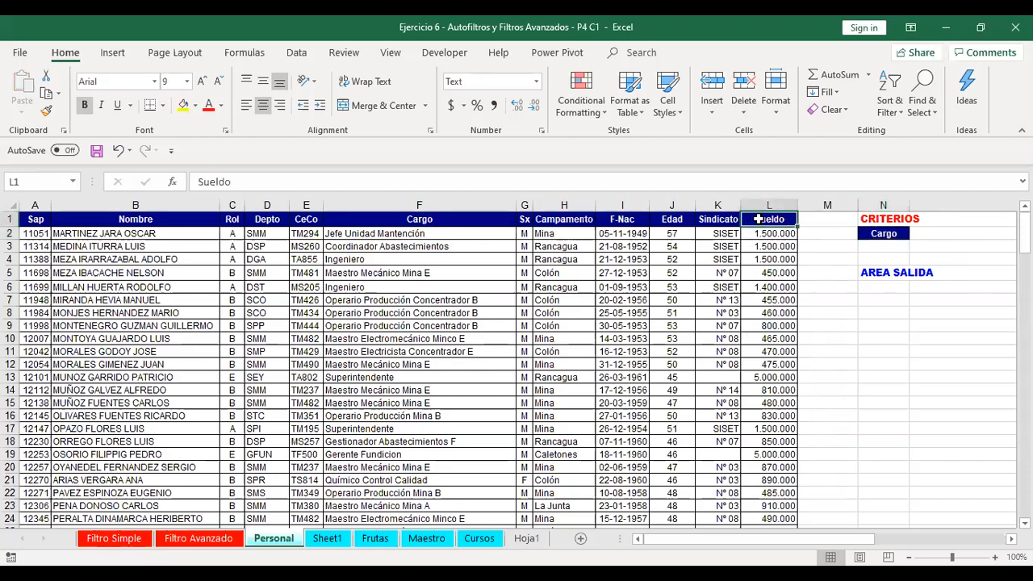
key(ctrl+c)
click(946, 238)
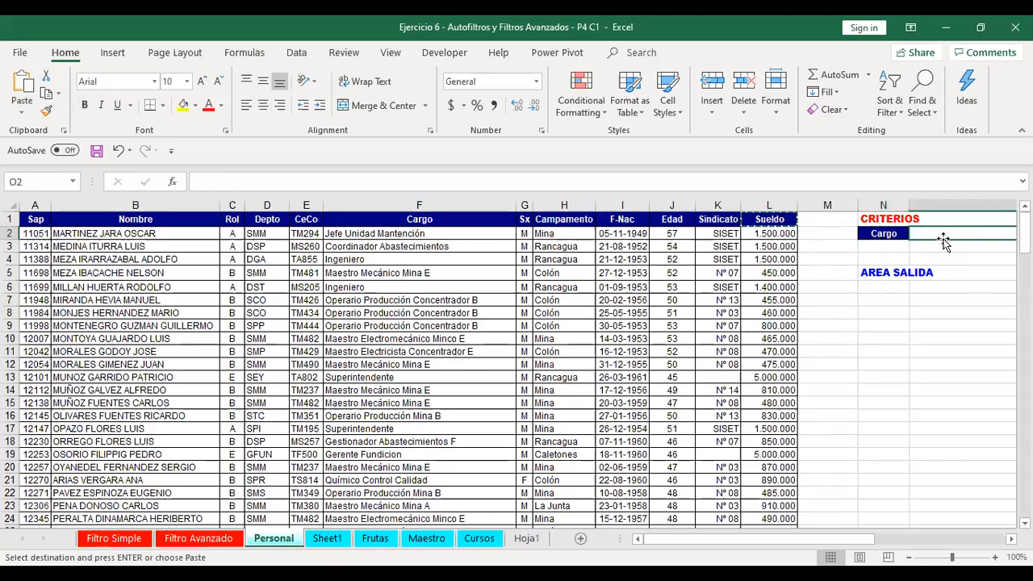
key(ctrl+v)
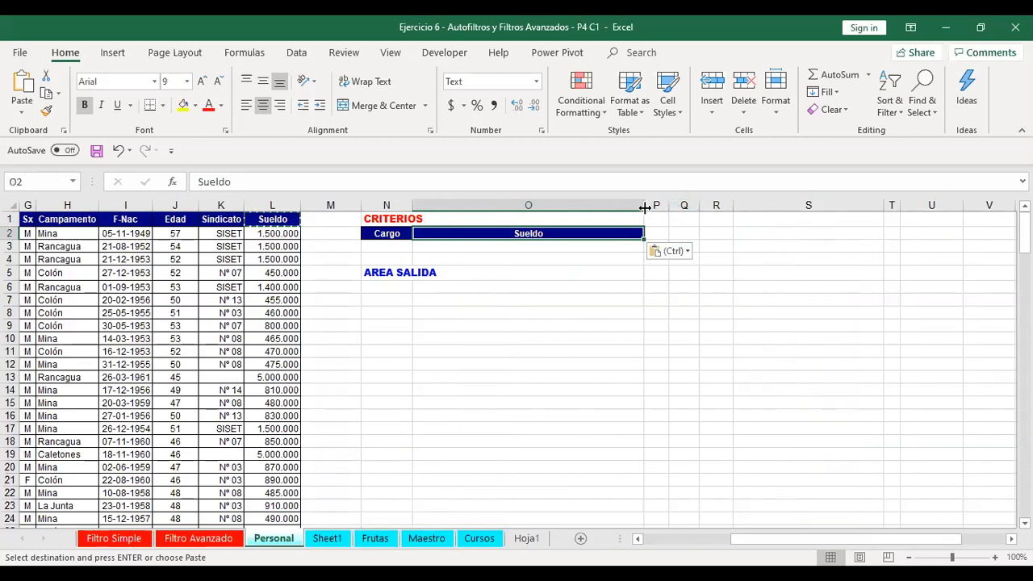
drag(645, 206, 544, 218)
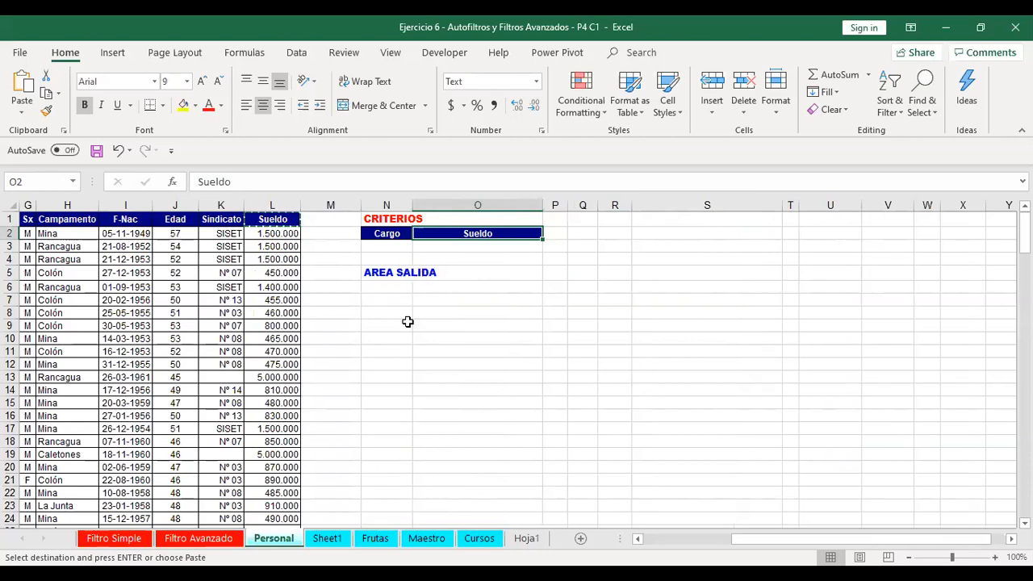
Step: Copy the job title Superintendente from F13 into N3 under the Cargo criterion and fit column N to its content
click(152, 303)
key(Left)
key(Left)
key(Left)
key(Left)
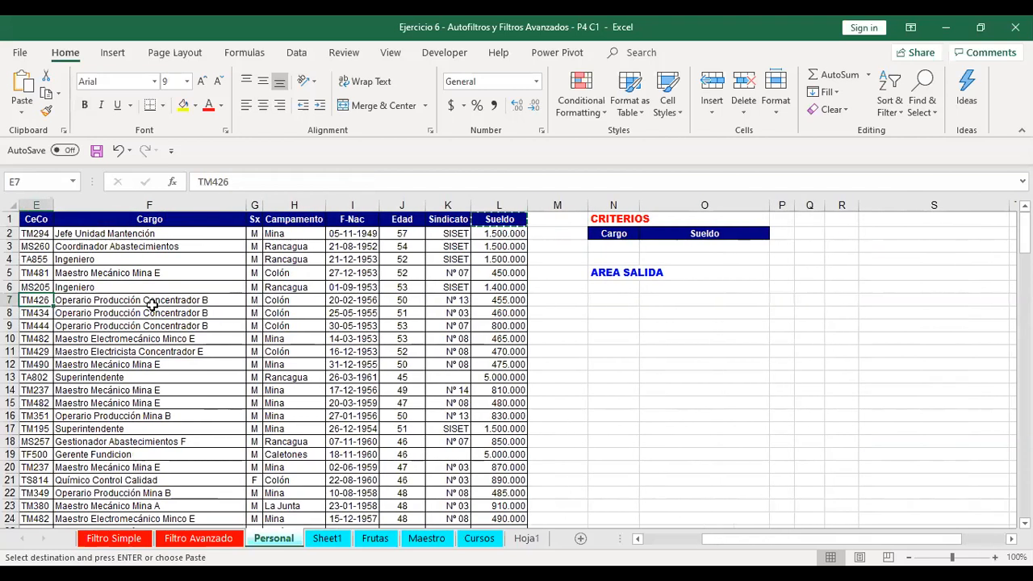
click(123, 379)
key(ctrl+c)
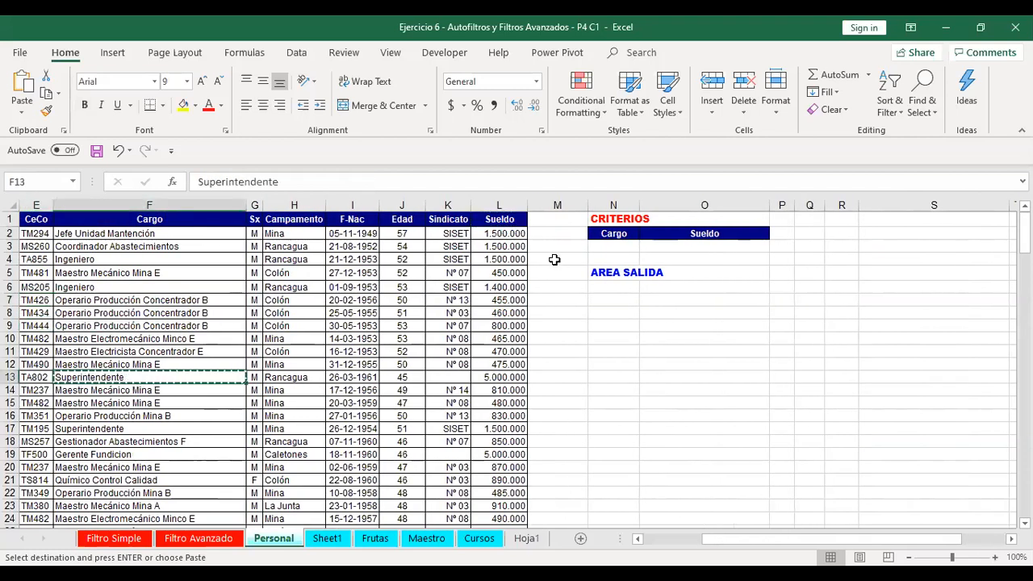
click(607, 251)
key(ctrl+v)
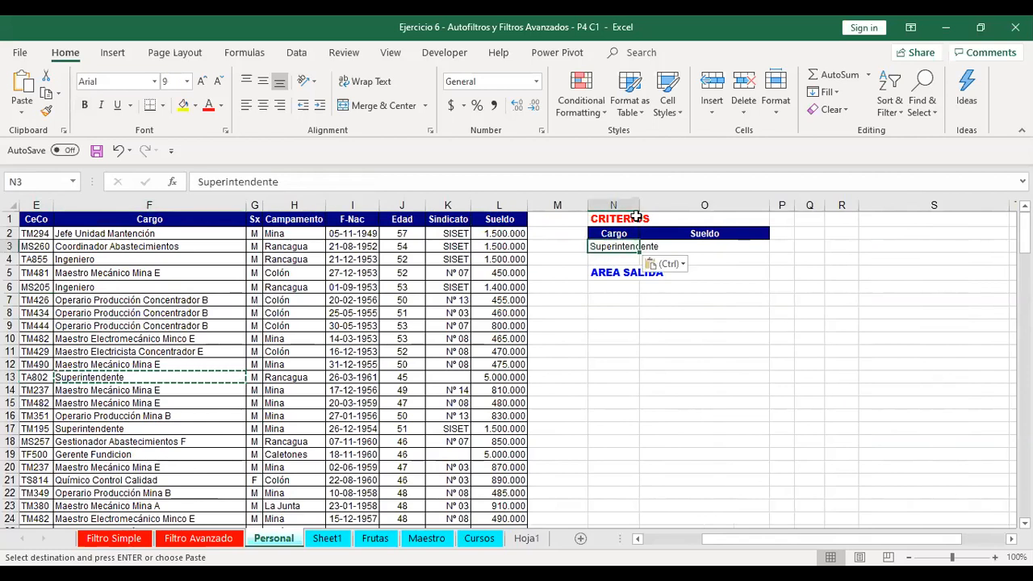
double_click(638, 206)
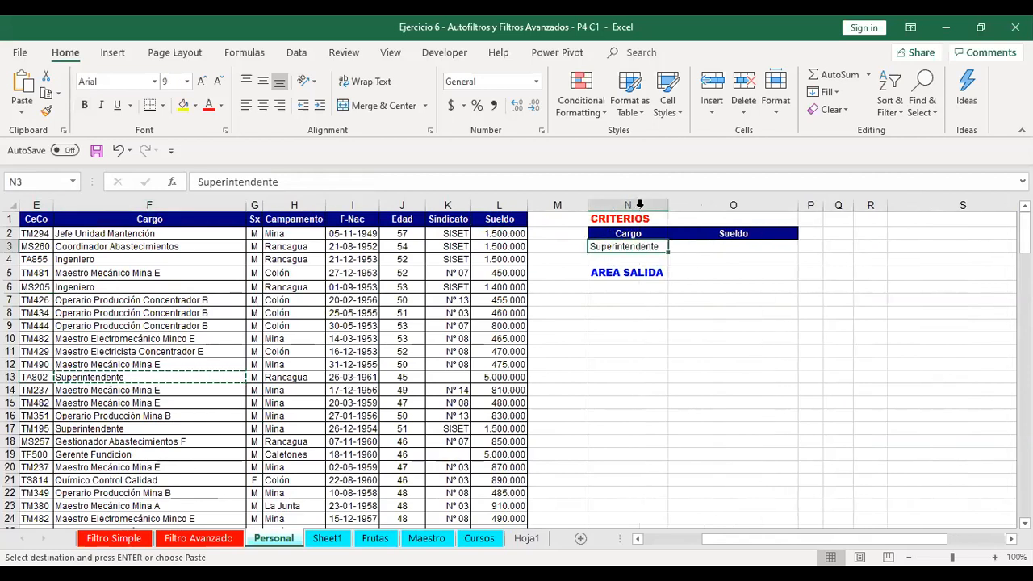
click(129, 392)
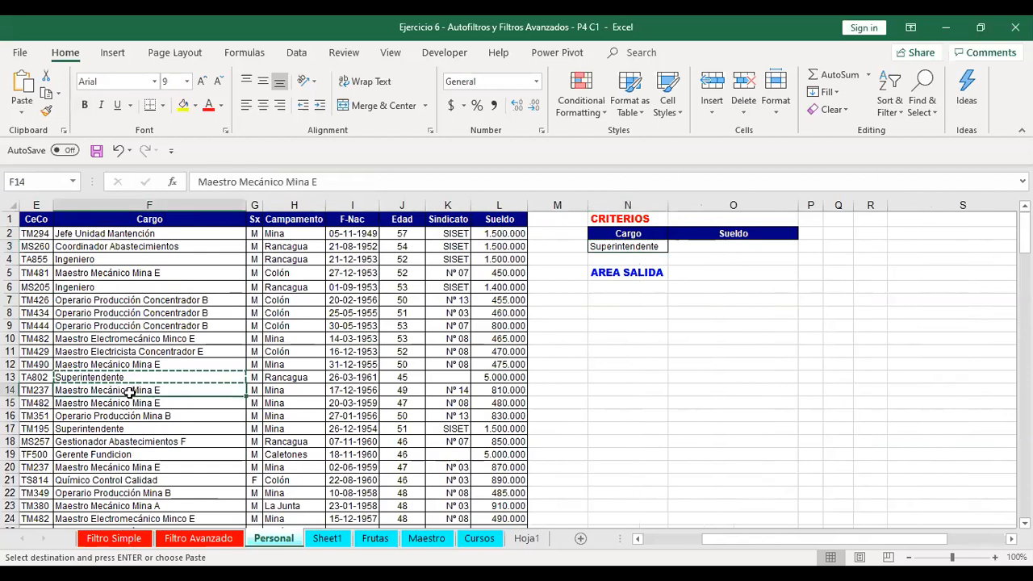
Step: Copy the job title Maestro Mecánico Mina E from F14 into N4 under Superintendente and fit column N to its content
key(ctrl+c)
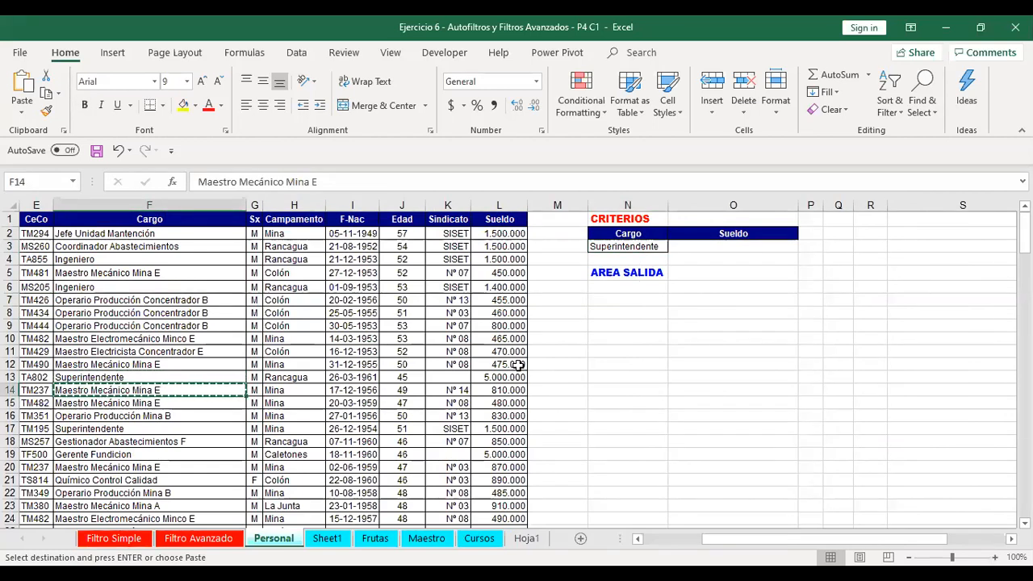
click(626, 258)
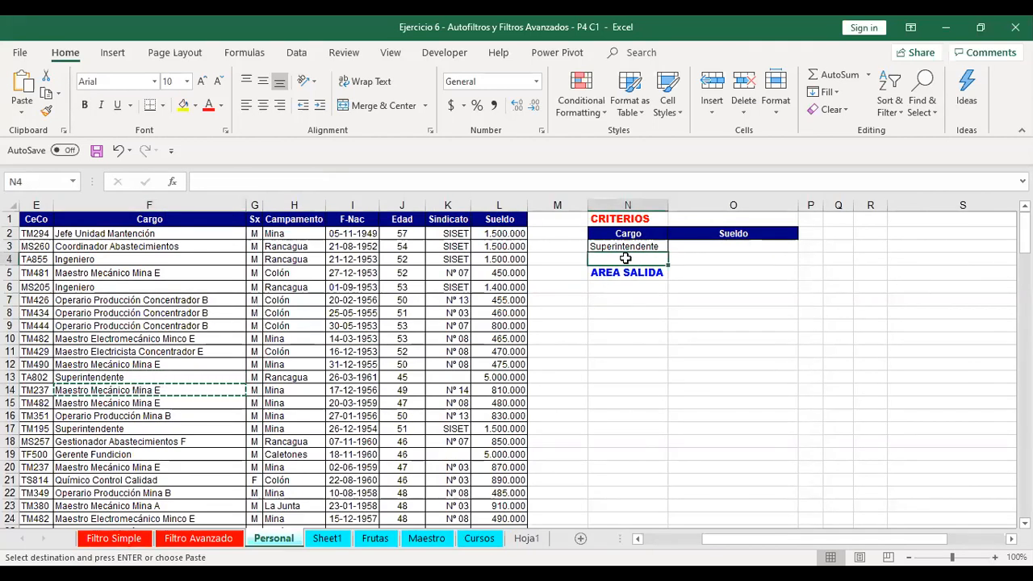
key(ctrl+v)
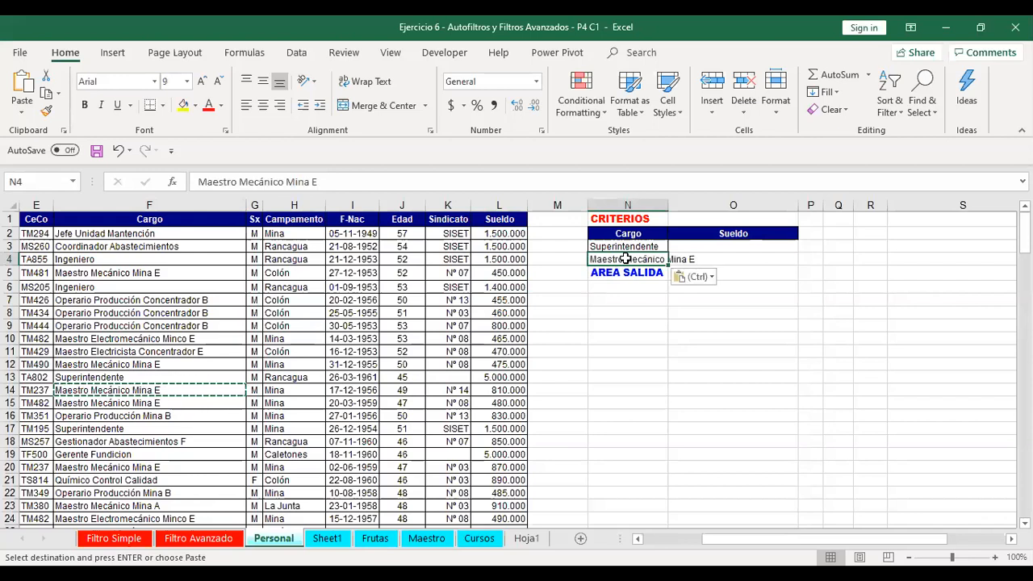
double_click(670, 204)
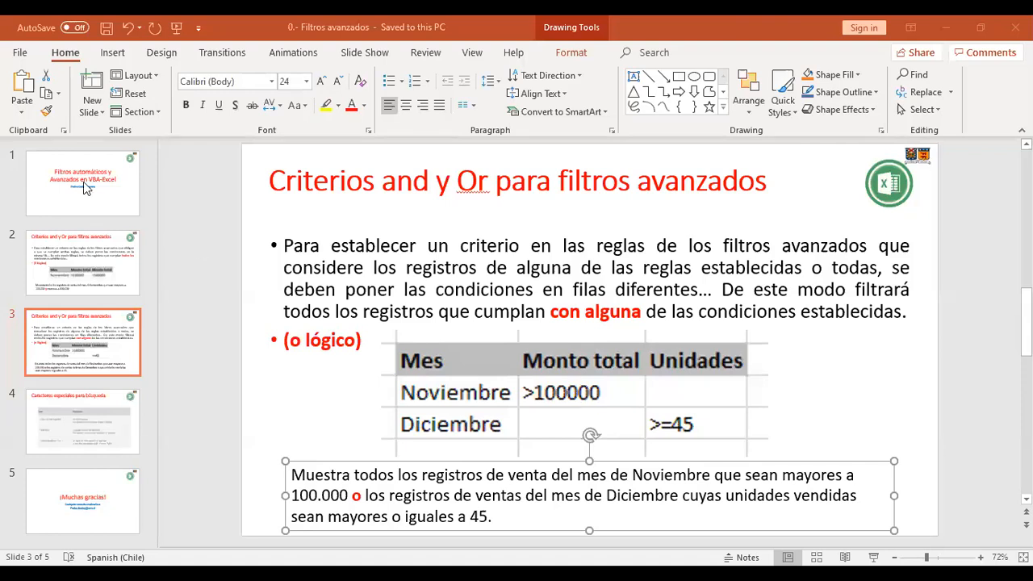
click(84, 183)
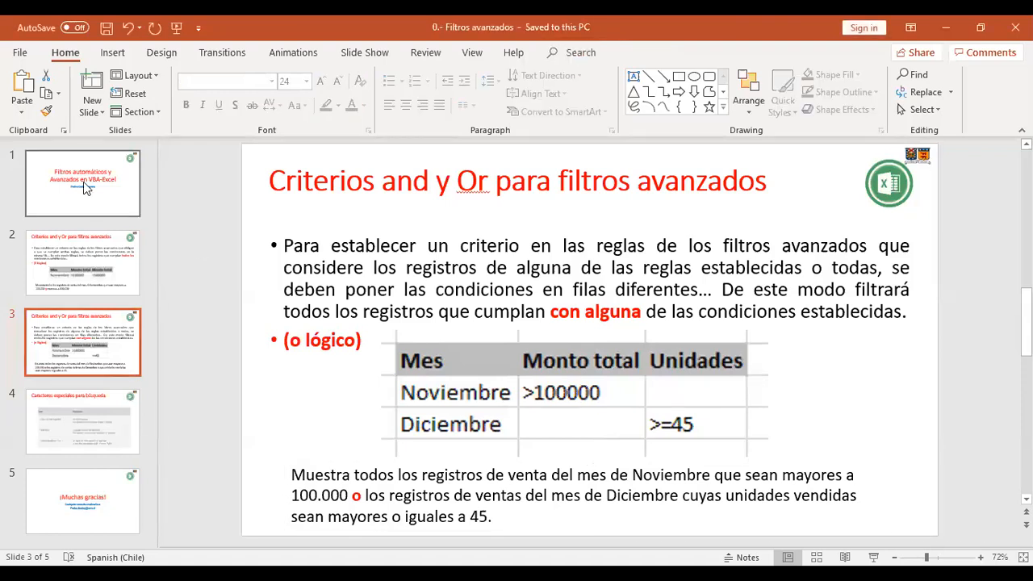
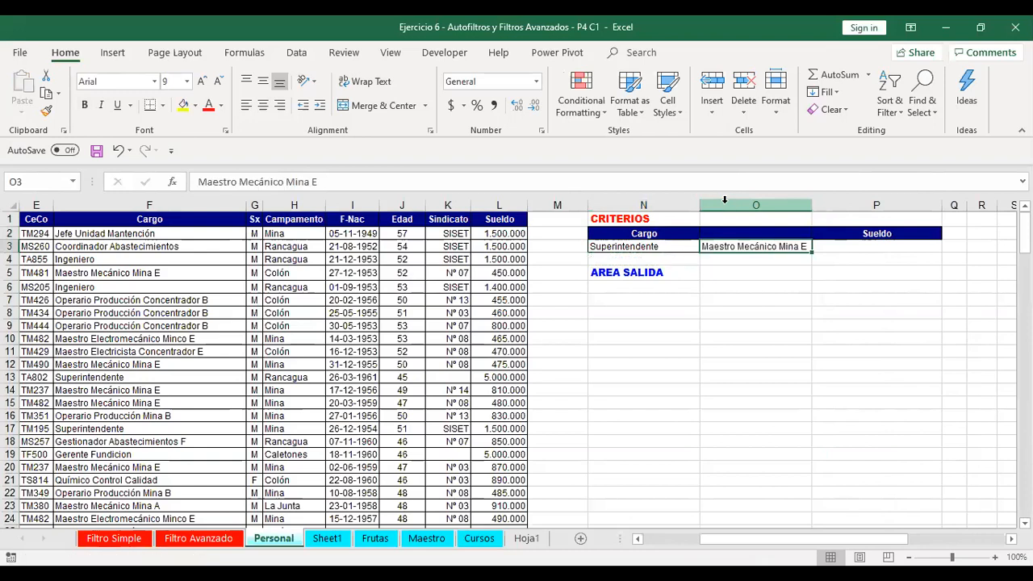
Step: Copy the Cargo header from N2 into O2 above the Maestro Mecánico Mina E criterion
key(Up)
key(Left)
key(ctrl+c)
key(Right)
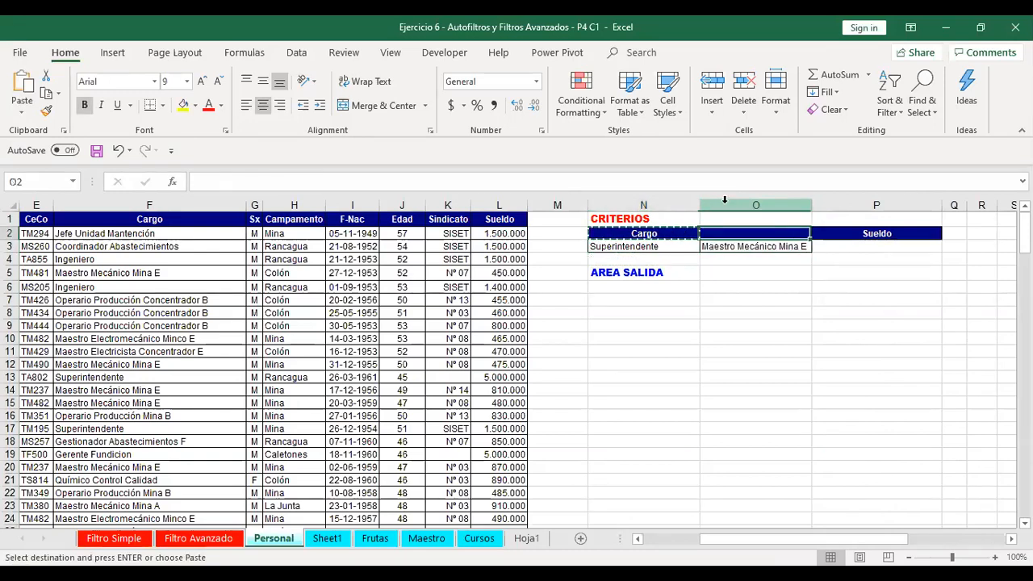
key(Return)
key(Down)
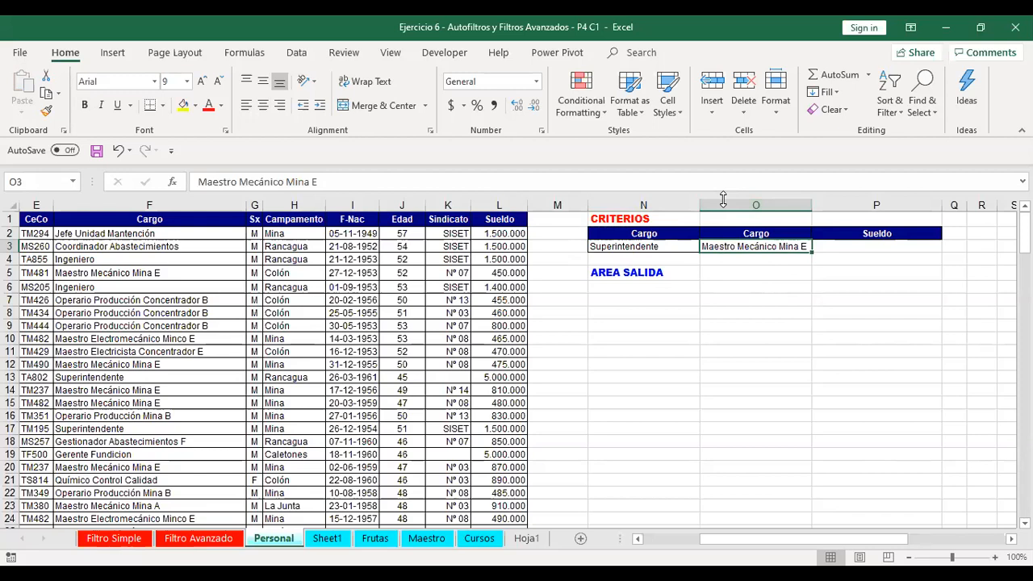
Step: Move the Maestro Mecánico Mina E criterion from O3 to N4, under Superintendente
key(Down)
key(Up)
key(ctrl+c)
key(Down)
key(Left)
key(ctrl+v)
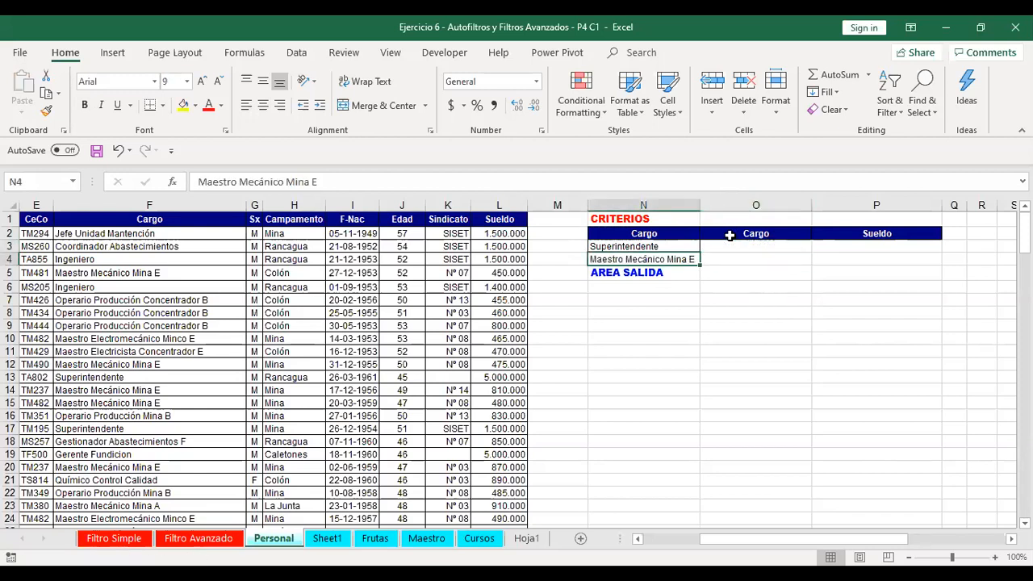
key(Up)
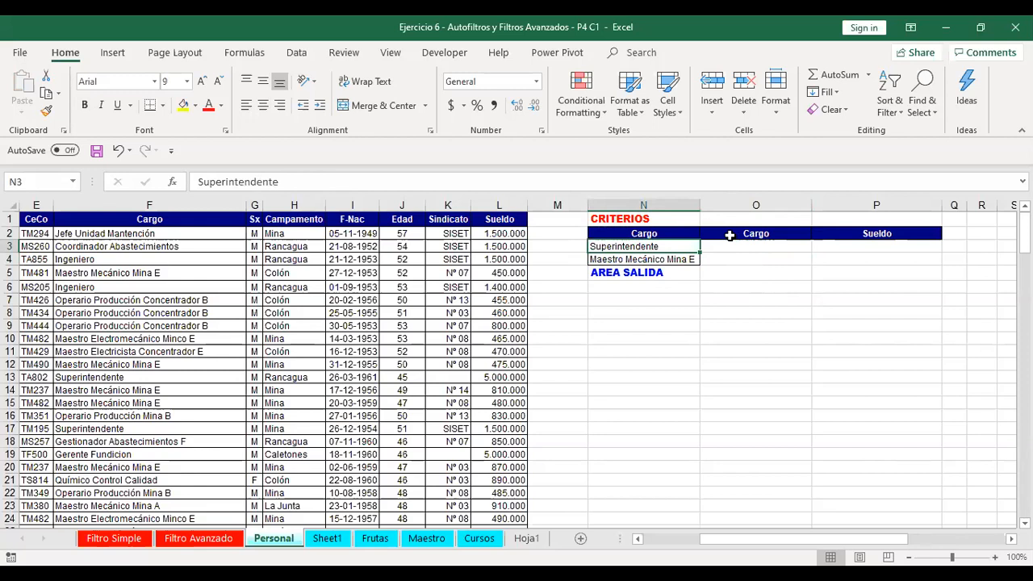
key(Down)
key(Up)
key(Down)
key(Up)
Step: Delete the extra Cargo column O from the criteria area
click(738, 197)
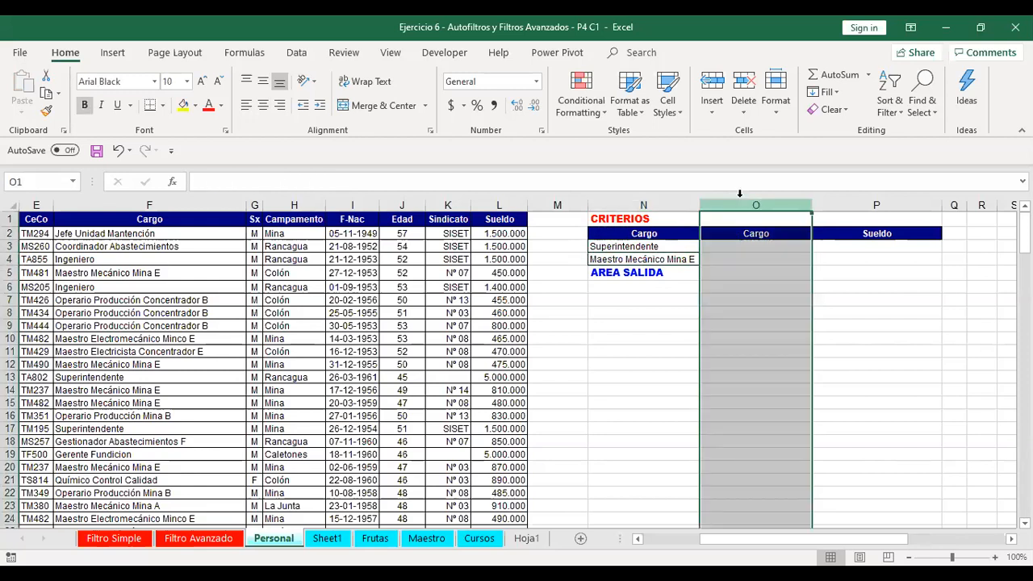
key(ctrl+minus)
key(Down)
key(Down)
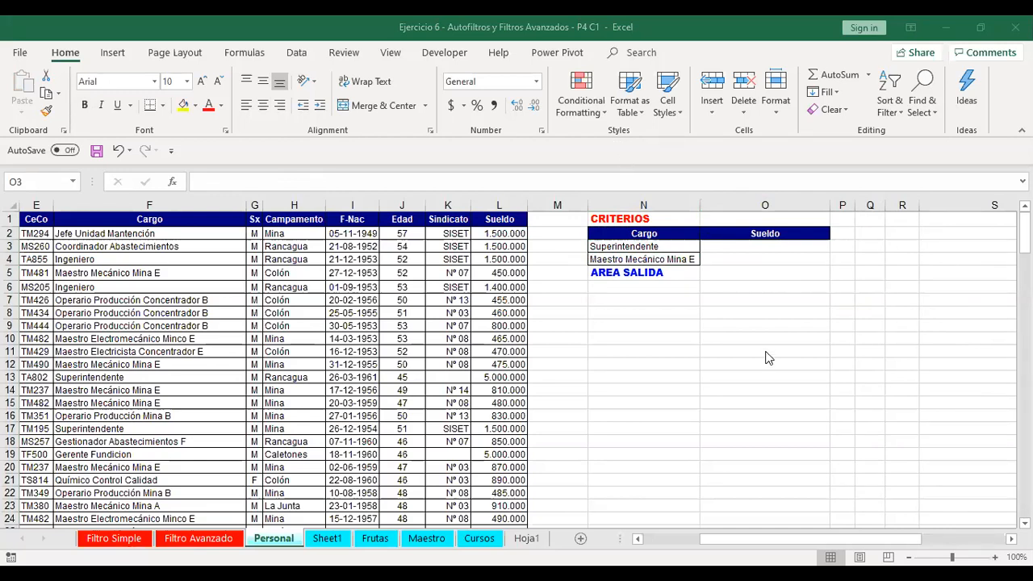
Step: Enter the condition >500000 in O3 under the Sueldo criterion
click(728, 246)
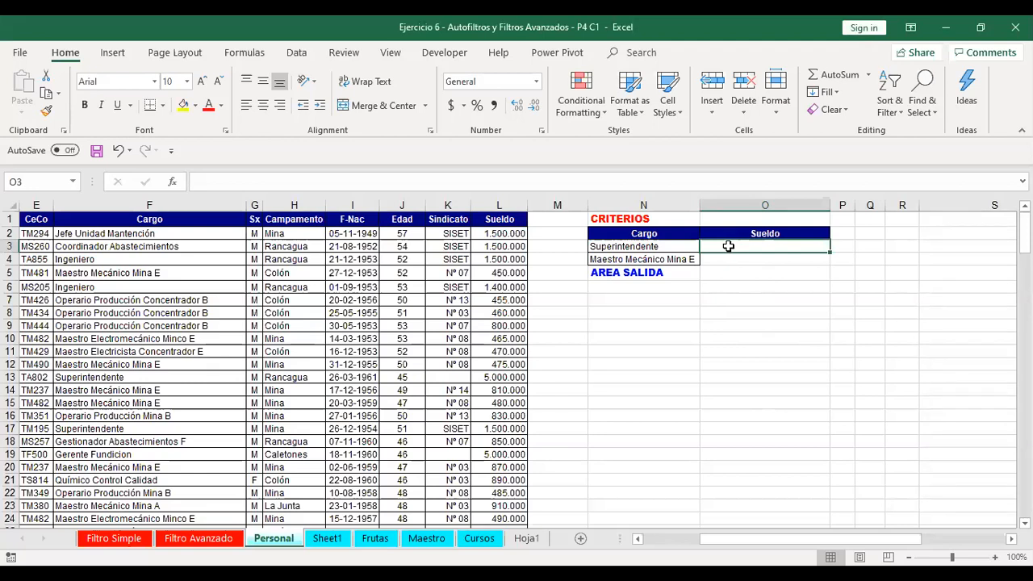
text(>5000000)
key(Tab)
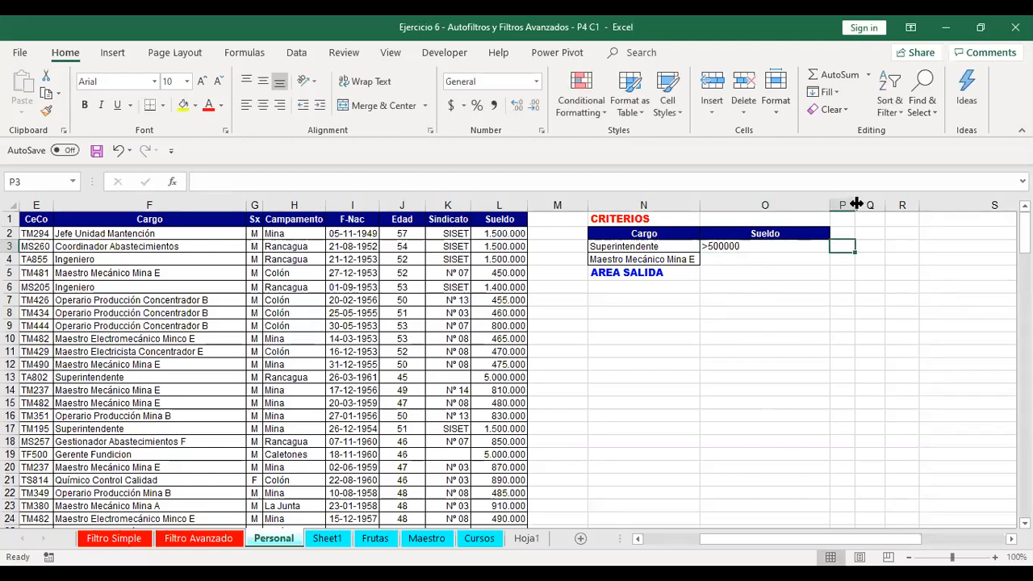
Step: Copy the Sueldo header from O2 into P2 and fit columns O and P to their content
click(786, 233)
key(ctrl+c)
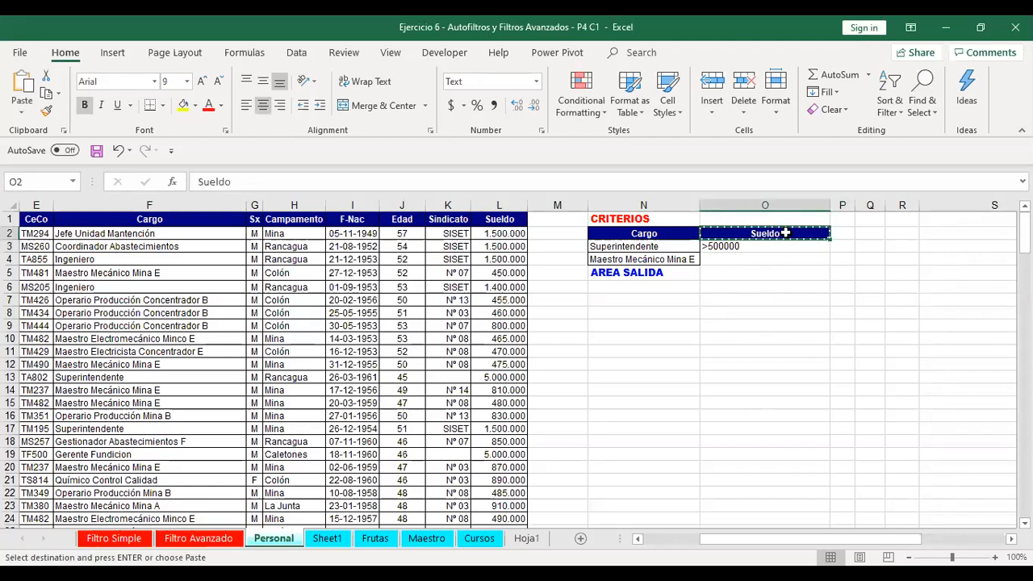
key(Right)
key(Return)
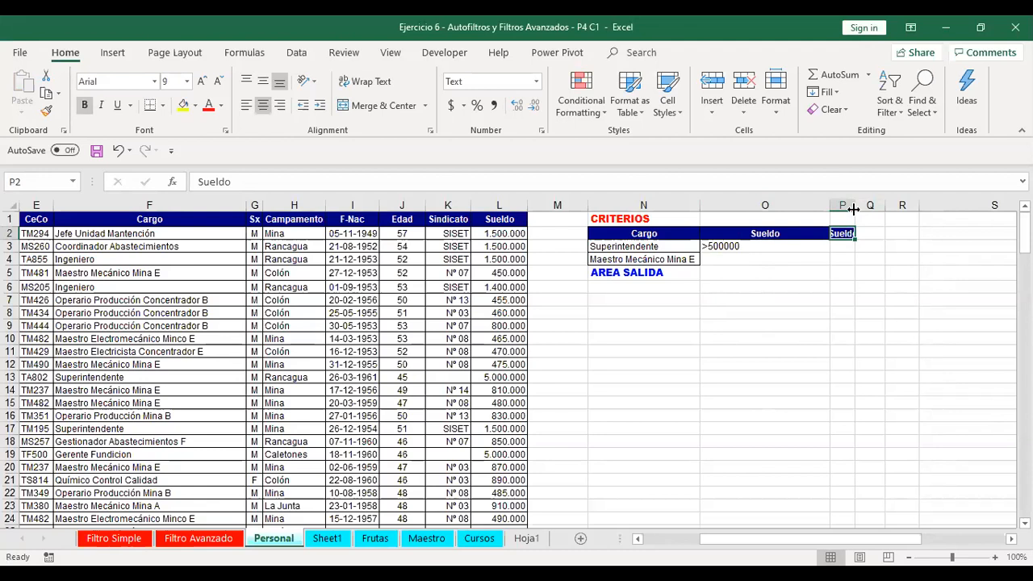
double_click(856, 206)
key(Left)
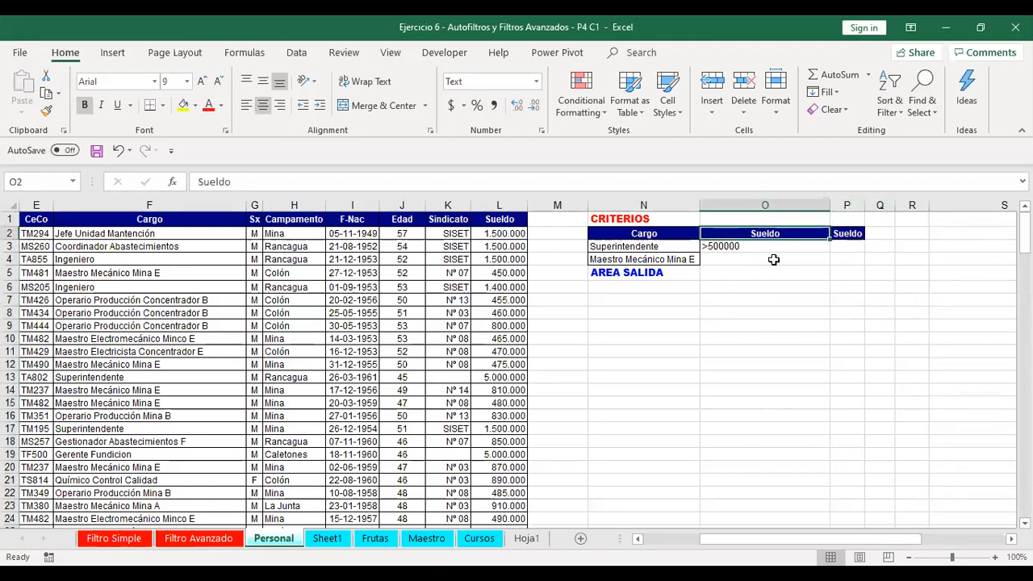
double_click(828, 209)
Step: Enter the condition <=1500000 in P3 under the second Sueldo header and widen column P to show it
key(Right)
key(Down)
text(<)
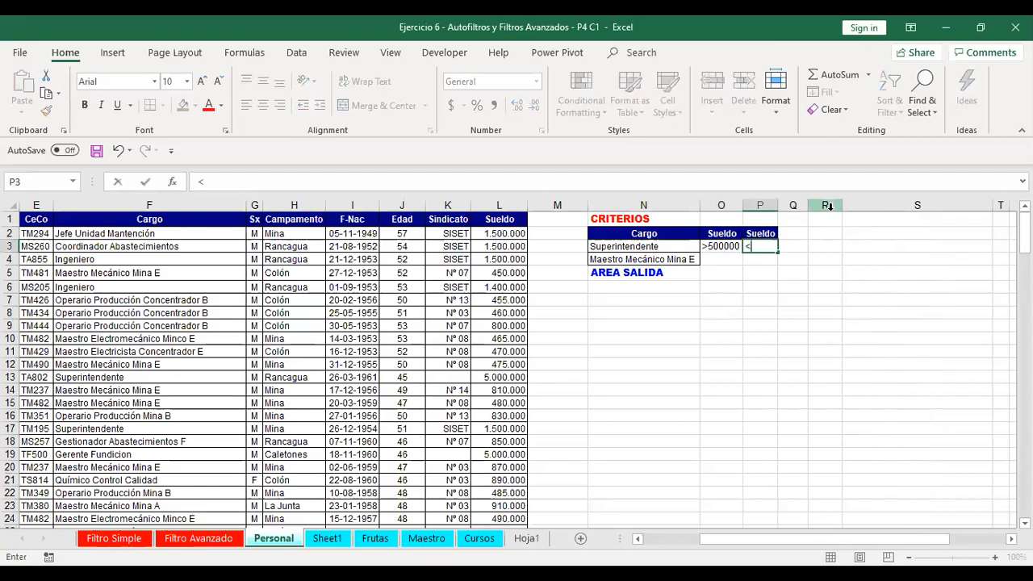
text(=1500000)
key(Return)
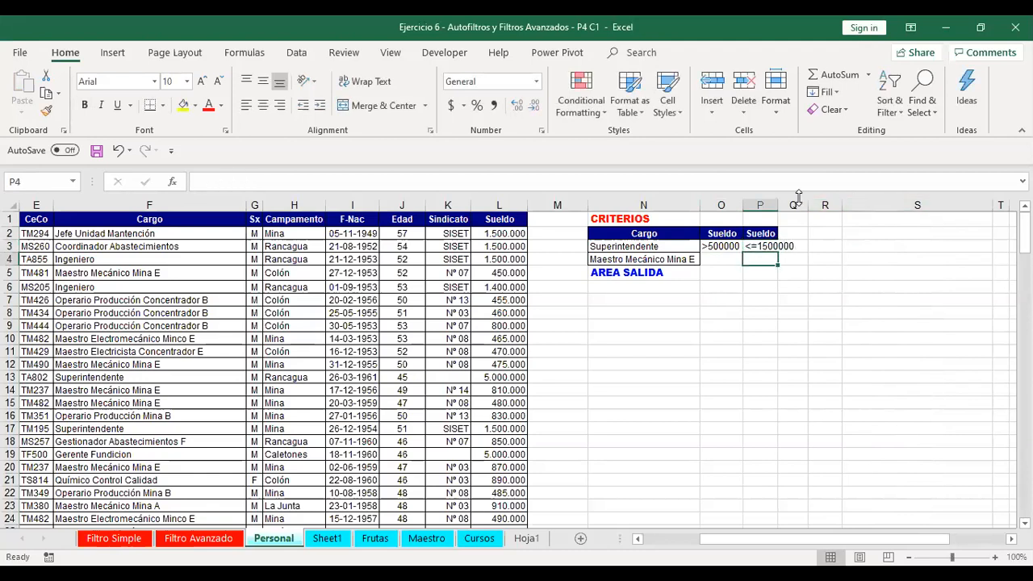
drag(778, 207, 797, 207)
key(Left)
click(709, 361)
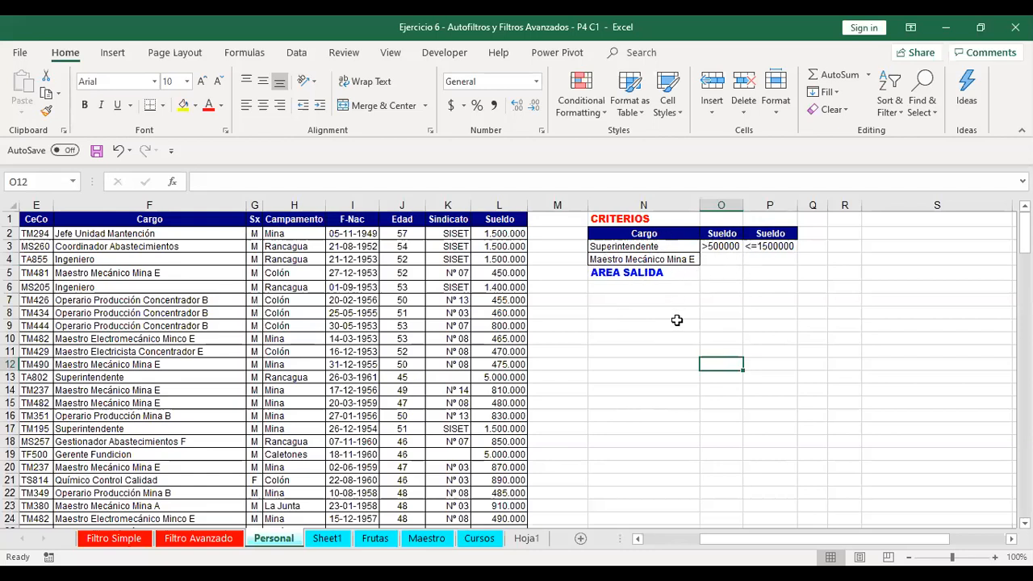
click(626, 292)
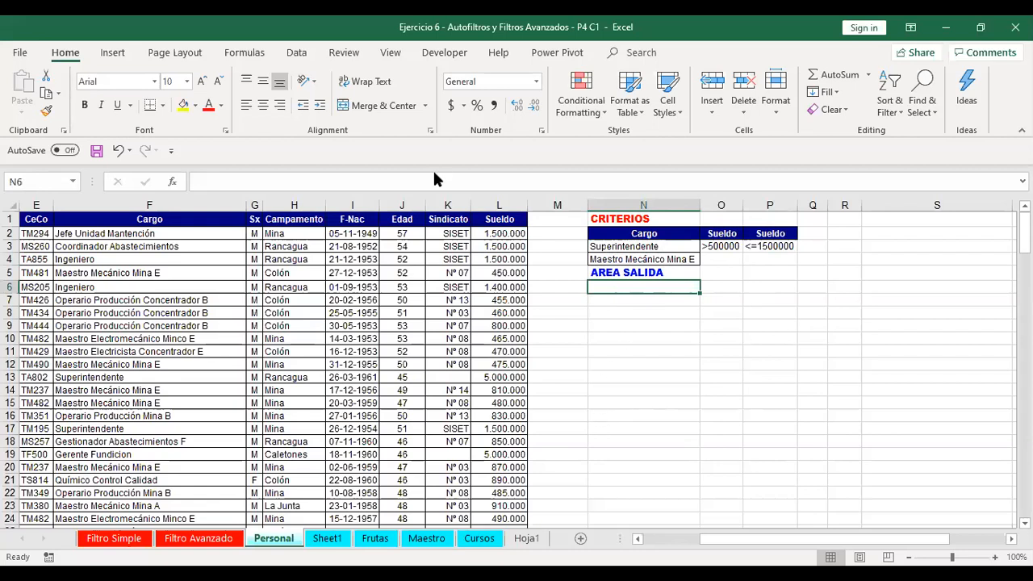
click(295, 54)
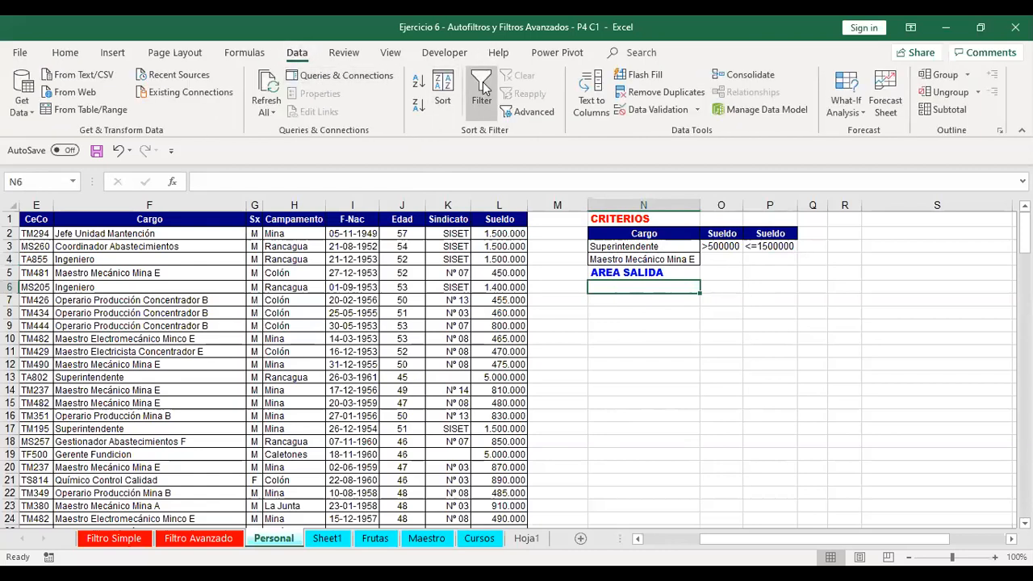
click(519, 113)
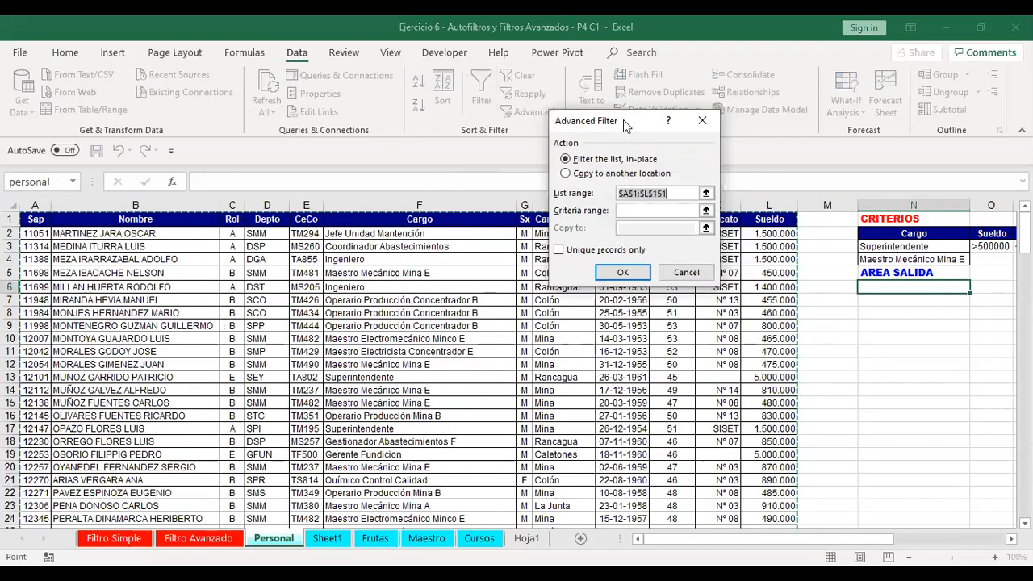
drag(626, 125, 553, 131)
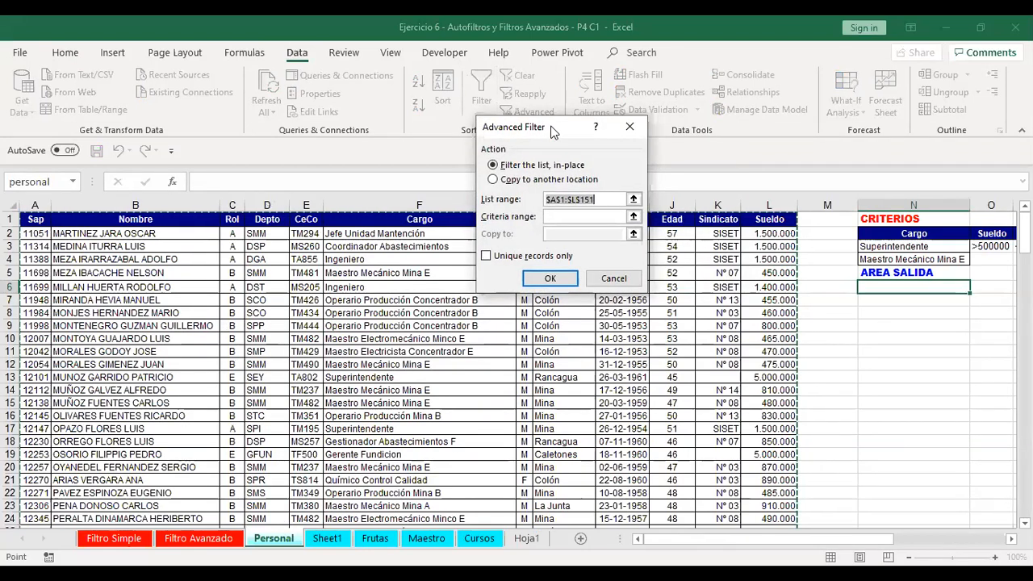
click(494, 179)
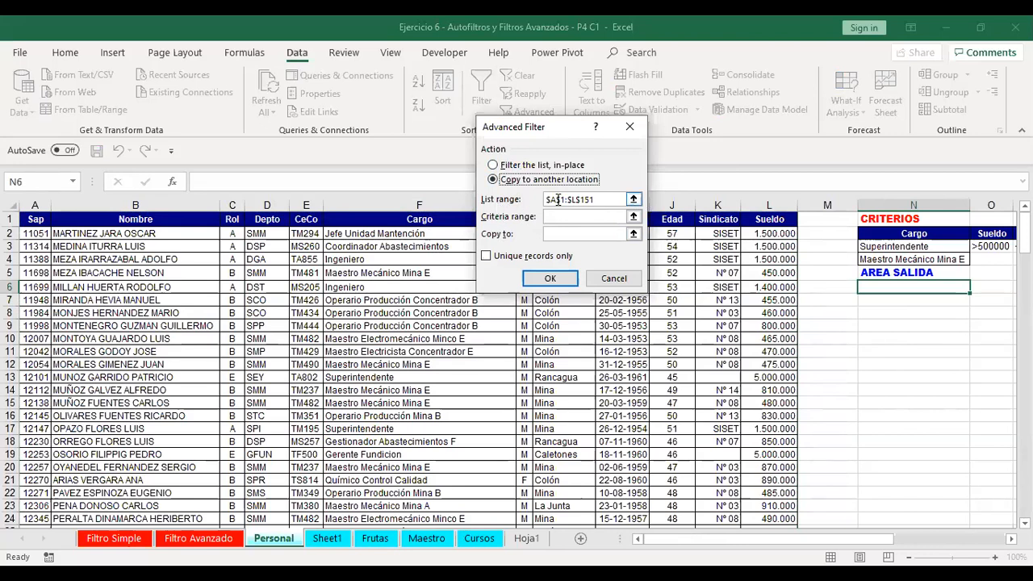
key(Tab)
click(633, 200)
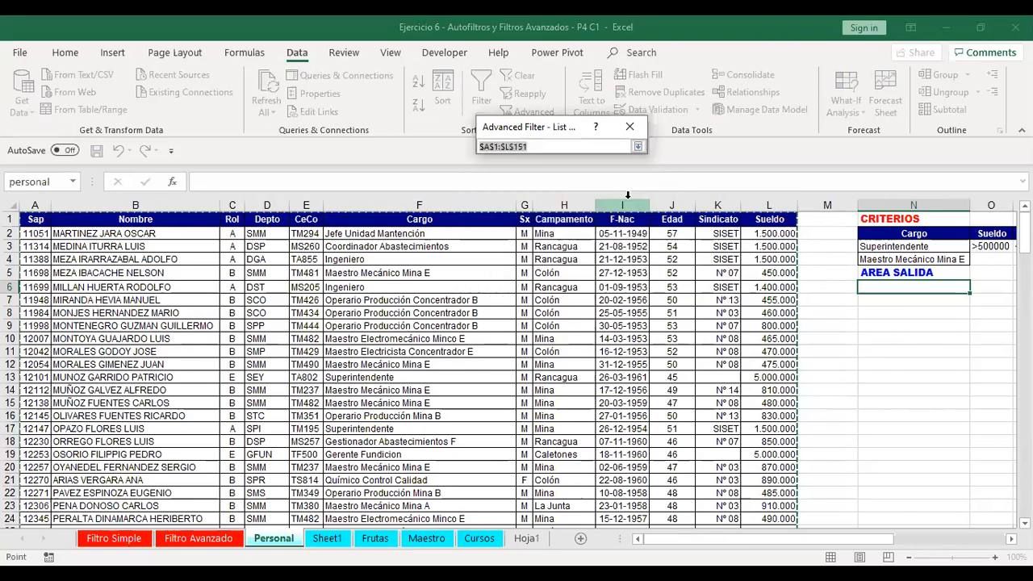
click(35, 218)
key(End)
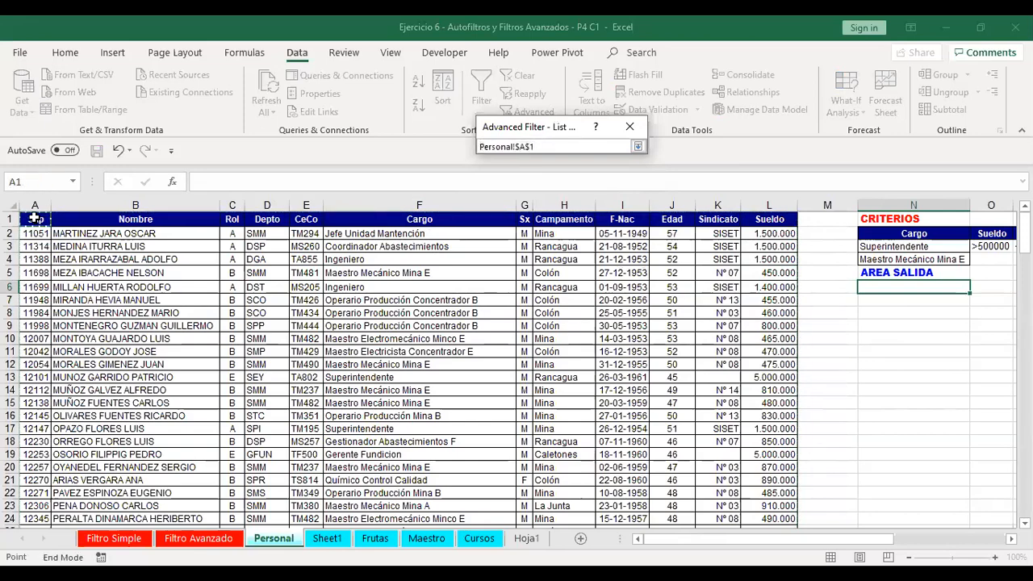
key(shift+Right)
key(End)
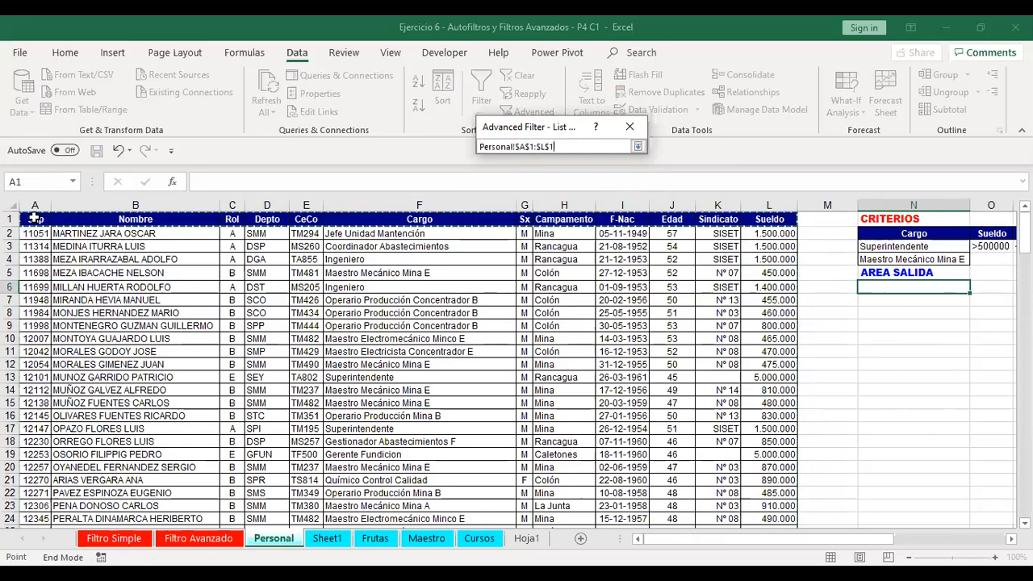
key(shift+Down)
key(Return)
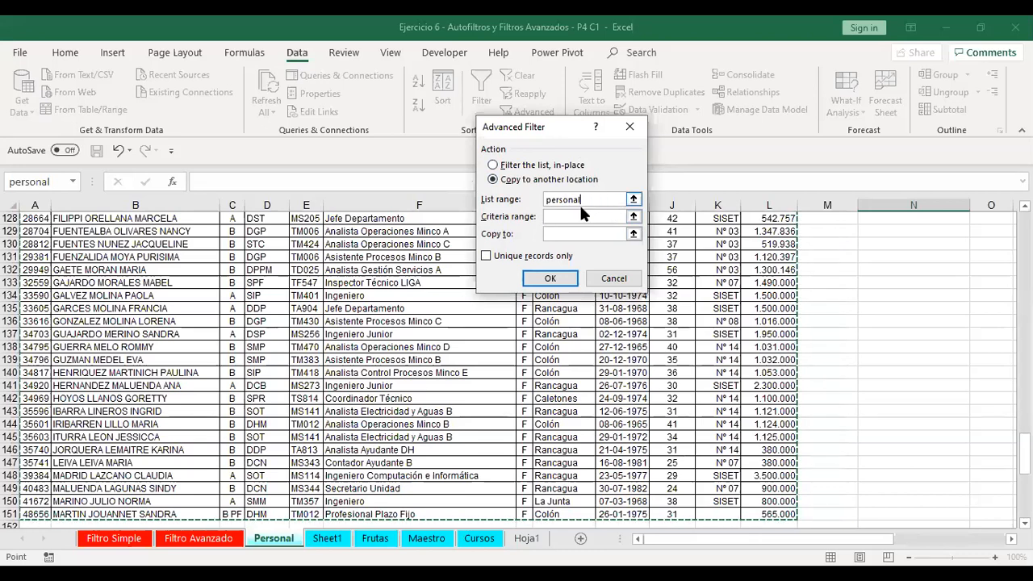
click(630, 280)
Step: Select N7 under AREA SALIDA, start an Advanced Filter, and set its list range to the named range personal
click(878, 285)
key(Up)
key(Up)
key(Up)
key(Up)
key(Up)
key(Up)
key(Up)
key(Up)
key(Up)
key(Up)
key(Up)
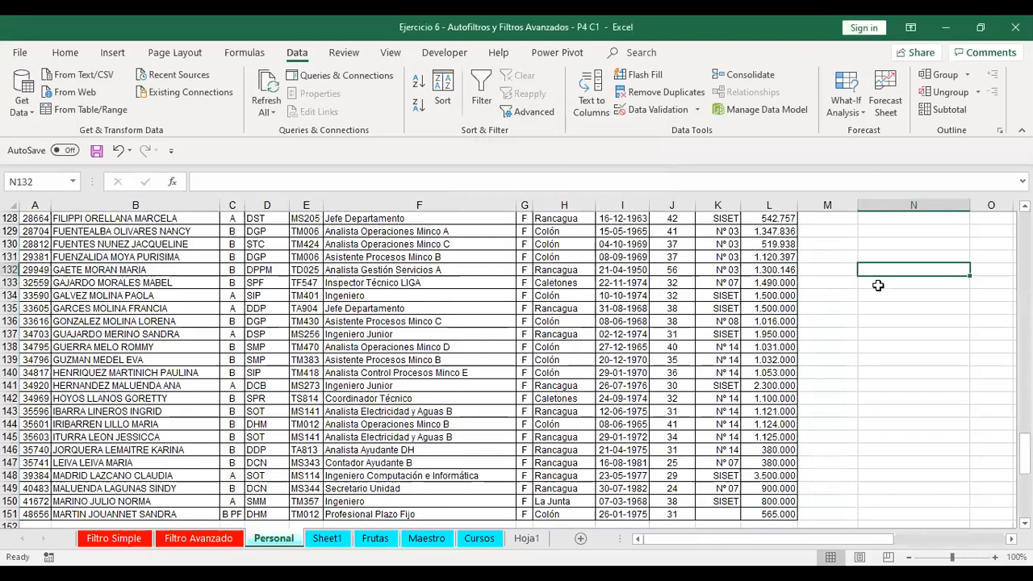
key(Up)
key(Up)
key(Up)
key(Up)
key(Up)
key(Up)
key(Up)
key(Up)
key(Up)
key(Up)
key(Up)
key(Up)
key(Up)
key(Up)
key(Up)
key(Up)
key(Up)
key(Up)
key(Up)
key(Up)
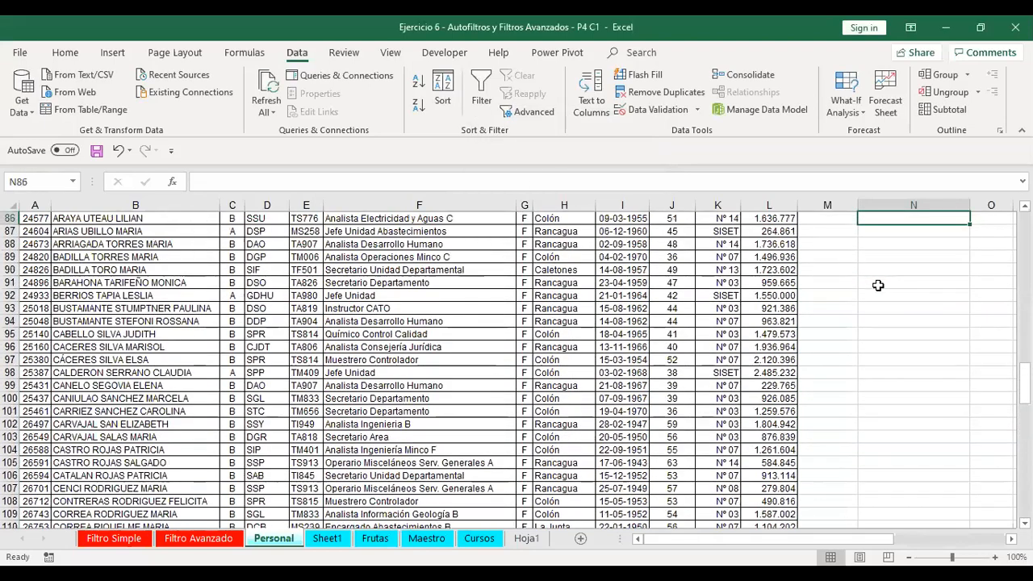
key(Up)
key(Up)
key(Up)
key(Up)
key(Up)
key(Up)
key(Up)
key(Up)
key(Up)
key(Up)
key(Up)
key(Up)
key(Up)
key(Up)
key(Up)
key(Up)
key(Up)
key(Up)
key(Up)
key(Up)
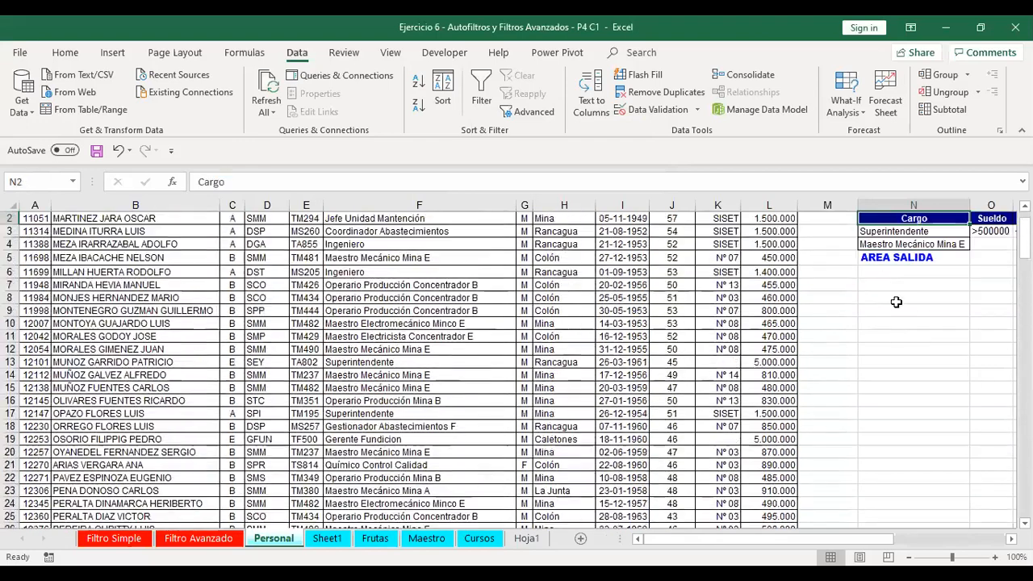
click(893, 300)
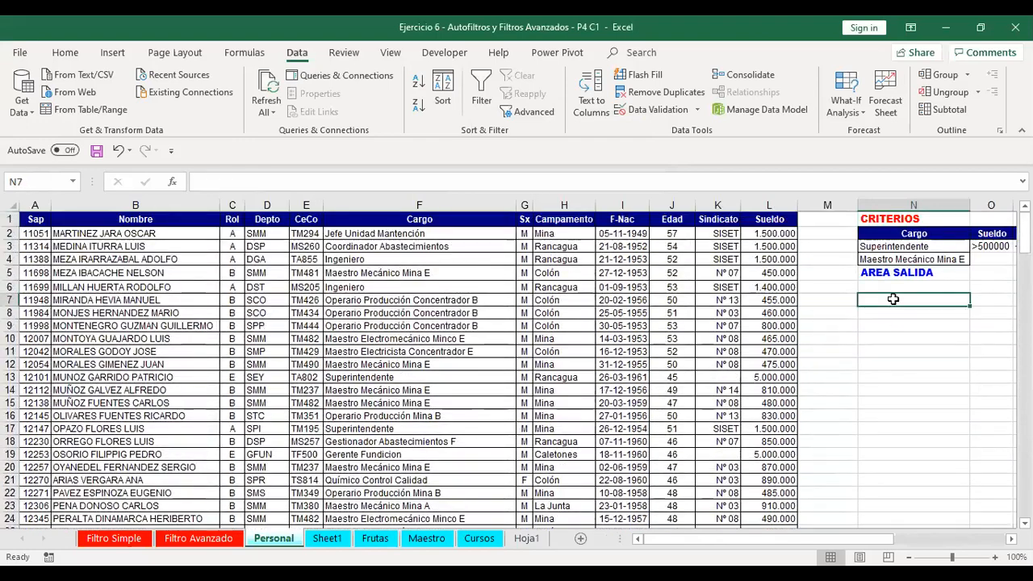
click(519, 117)
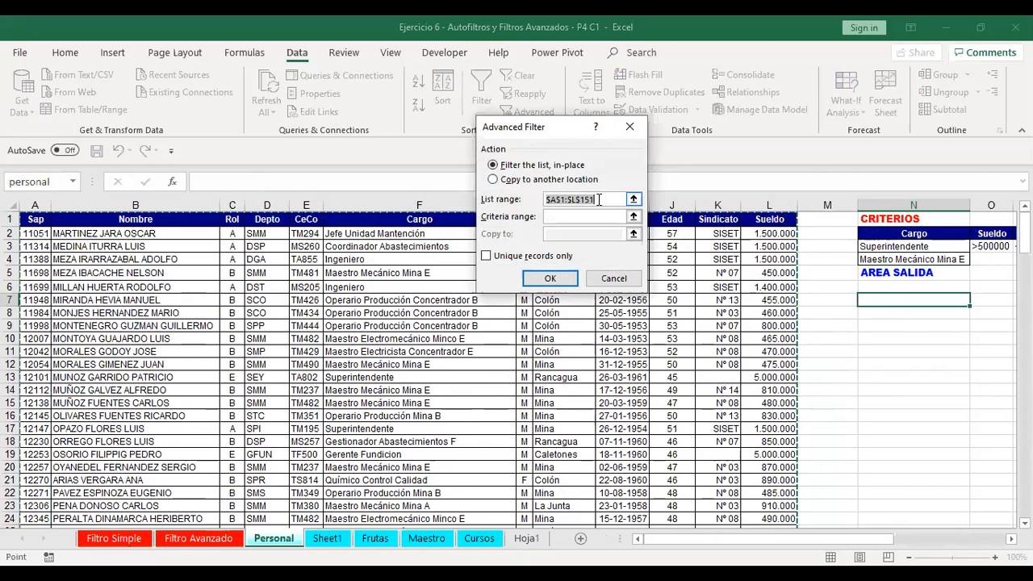
key(Delete)
text(personal)
key(Tab)
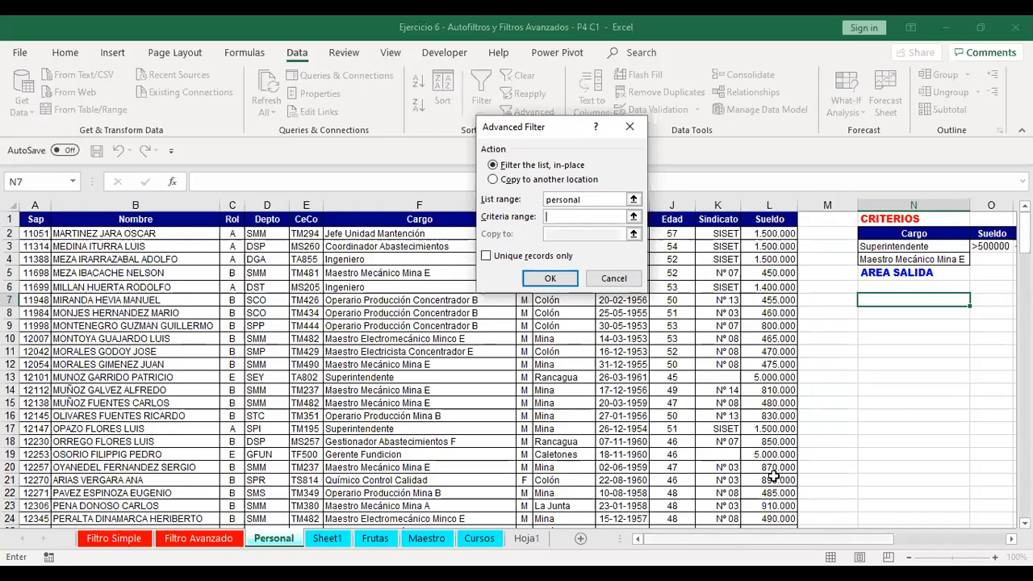
Step: Set the Advanced Filter's criteria range to N2:P4, covering the Cargo header and both Sueldo headers with their conditions
scroll(773, 476, right, 3)
scroll(773, 476, left, 3)
scroll(964, 282, right, 1)
click(862, 235)
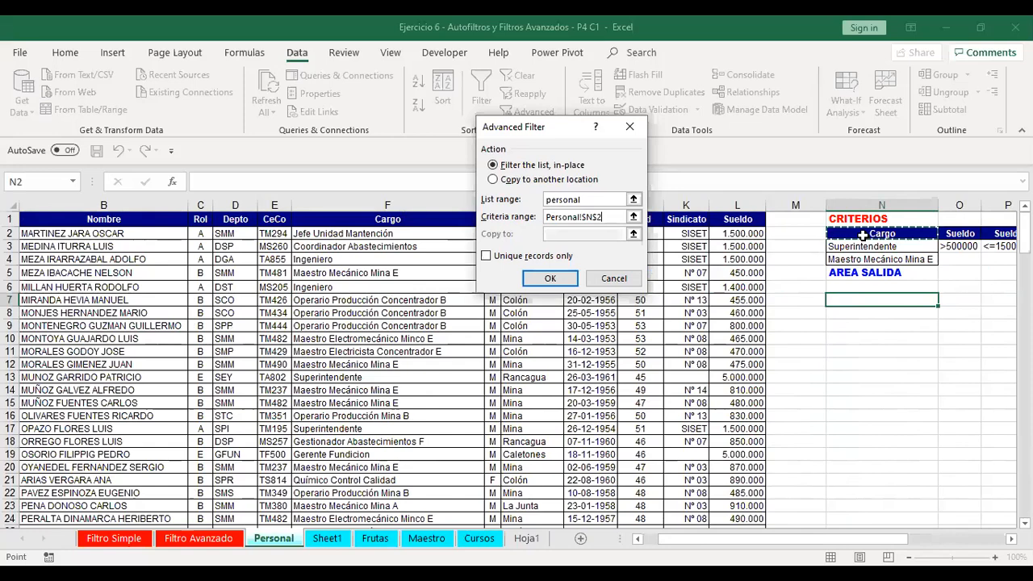
drag(863, 235, 999, 260)
drag(834, 539, 862, 539)
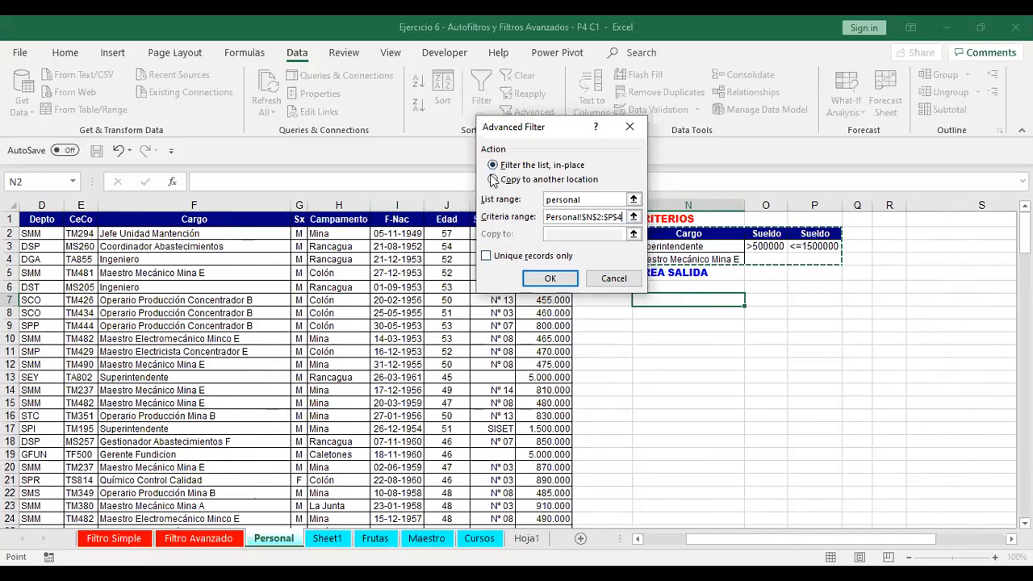
Step: Run the Advanced Filter with unique records only, copying the results to N6, and fit column O to its content
click(493, 179)
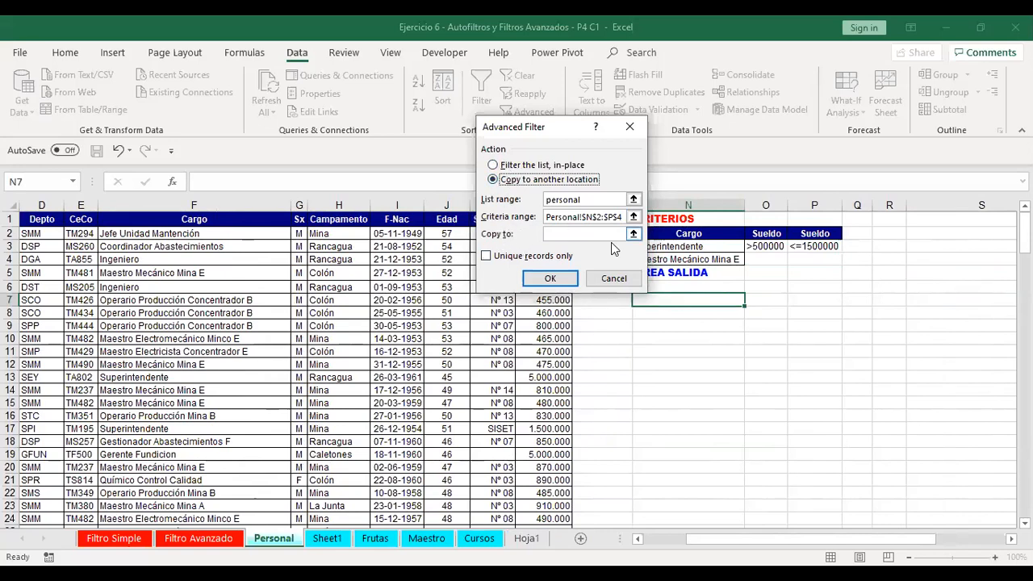
click(633, 234)
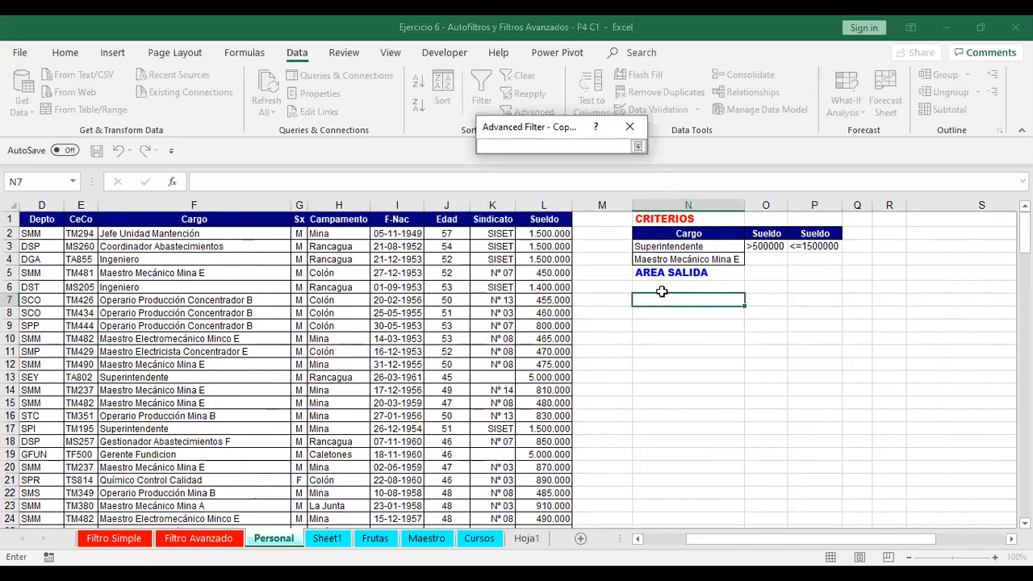
click(664, 288)
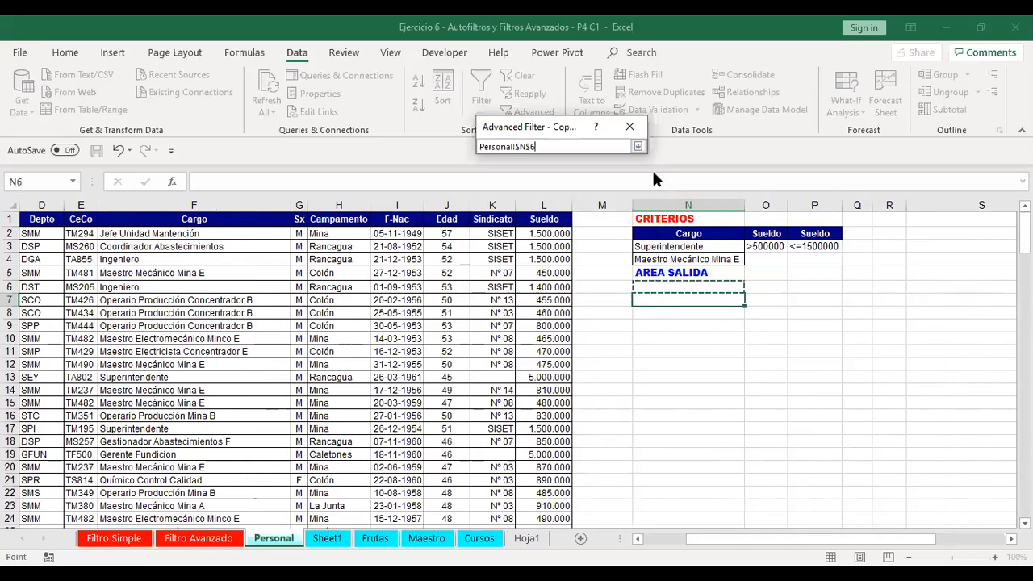
click(638, 148)
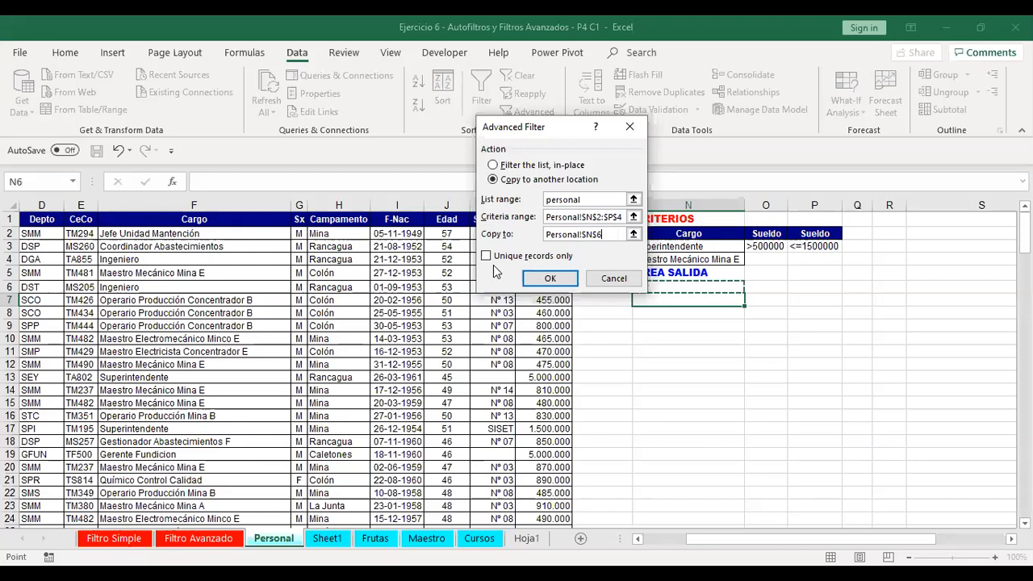
click(486, 257)
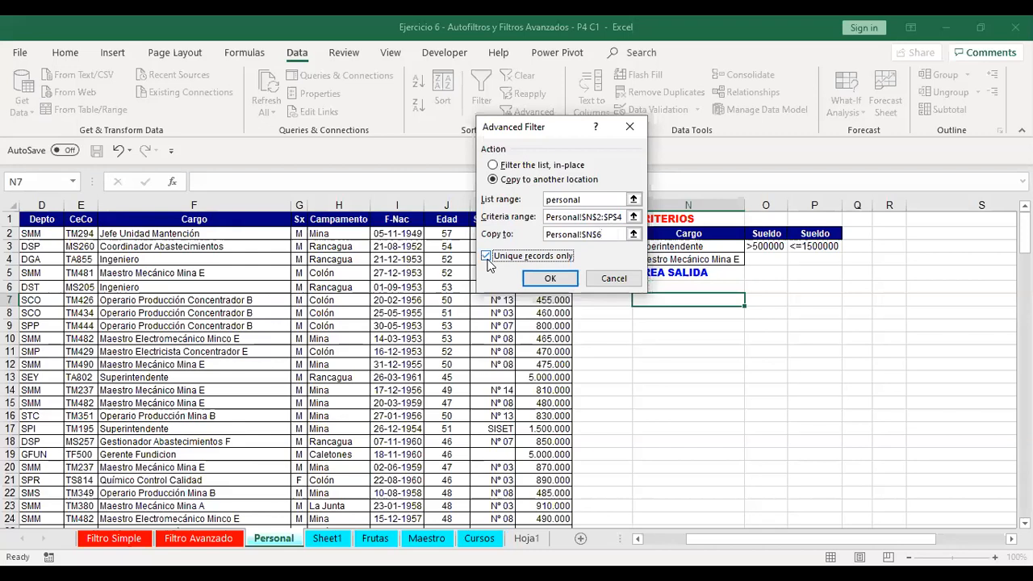
click(550, 279)
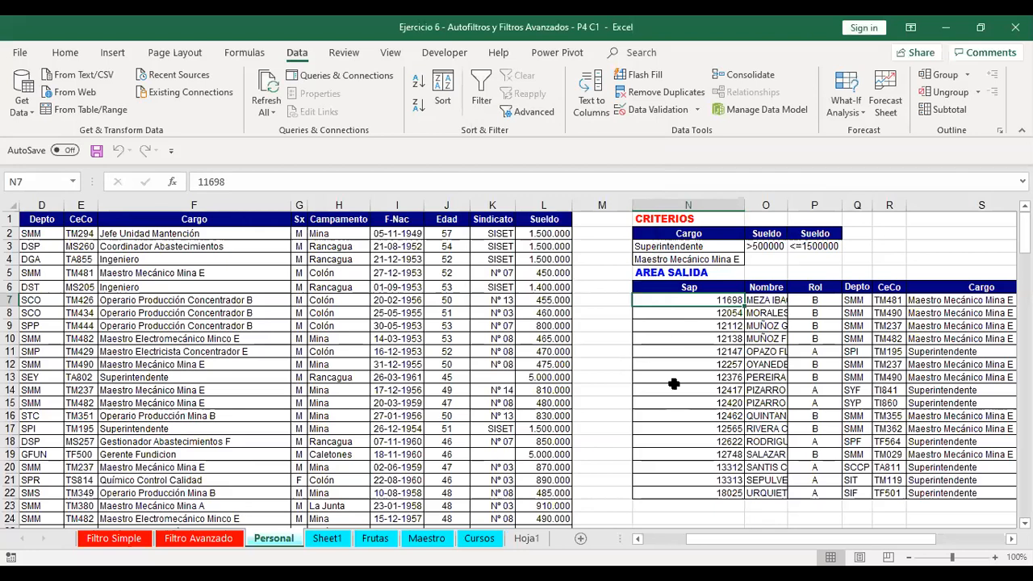
double_click(784, 205)
click(809, 363)
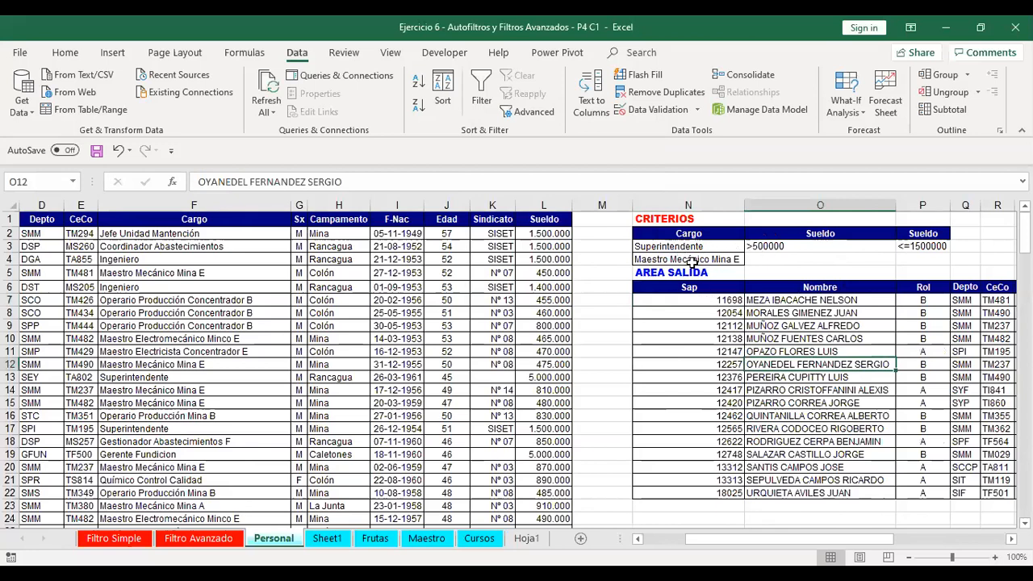
Step: Examine the Cargo and Sueldo values across the extracted records under AREA SALIDA
key(Right)
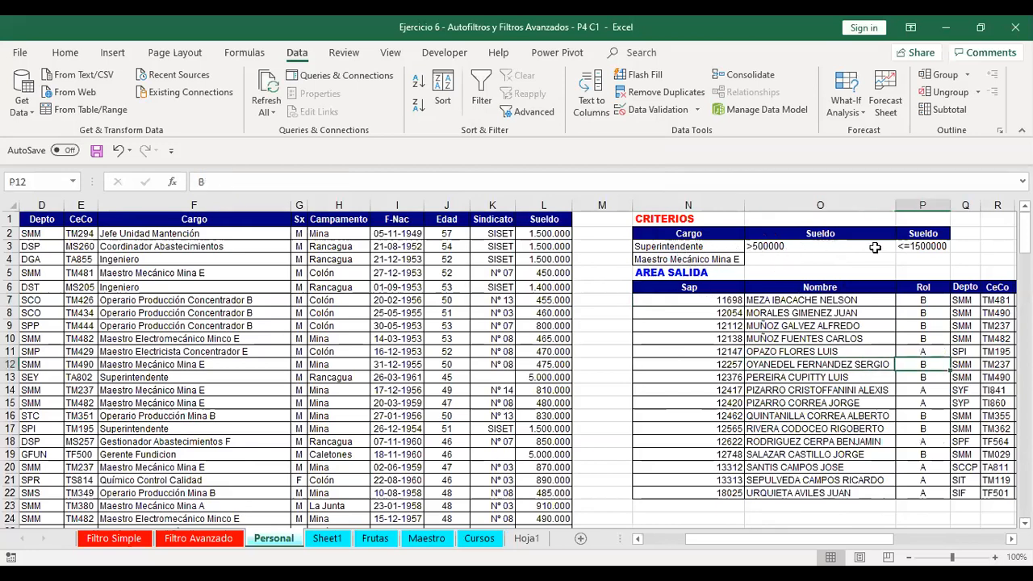
key(Right)
key(Right)
key(Right)
key(Right)
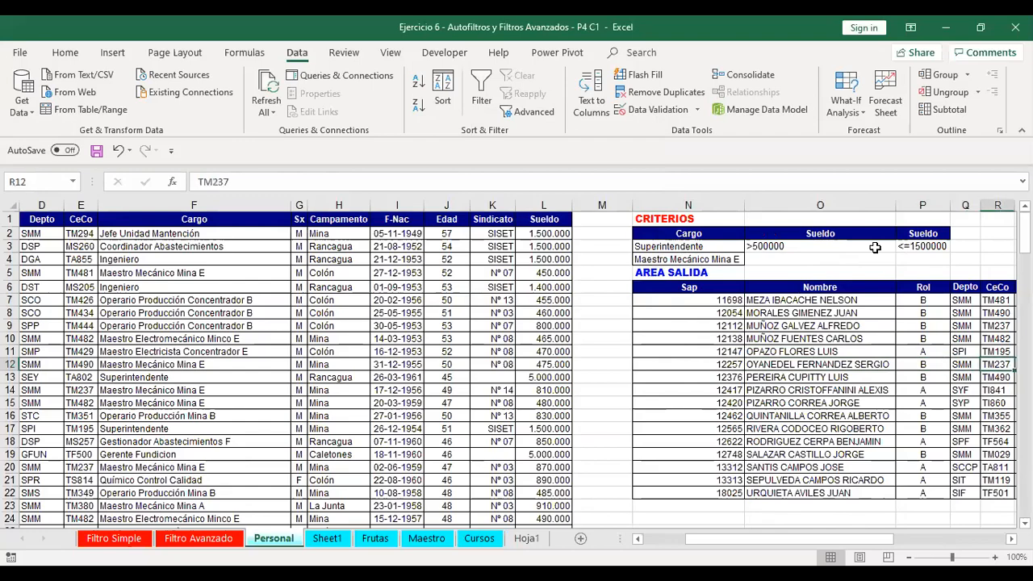
key(Left)
key(Left)
key(Up)
key(Right)
key(Right)
key(Right)
key(Right)
key(Right)
key(Right)
key(Right)
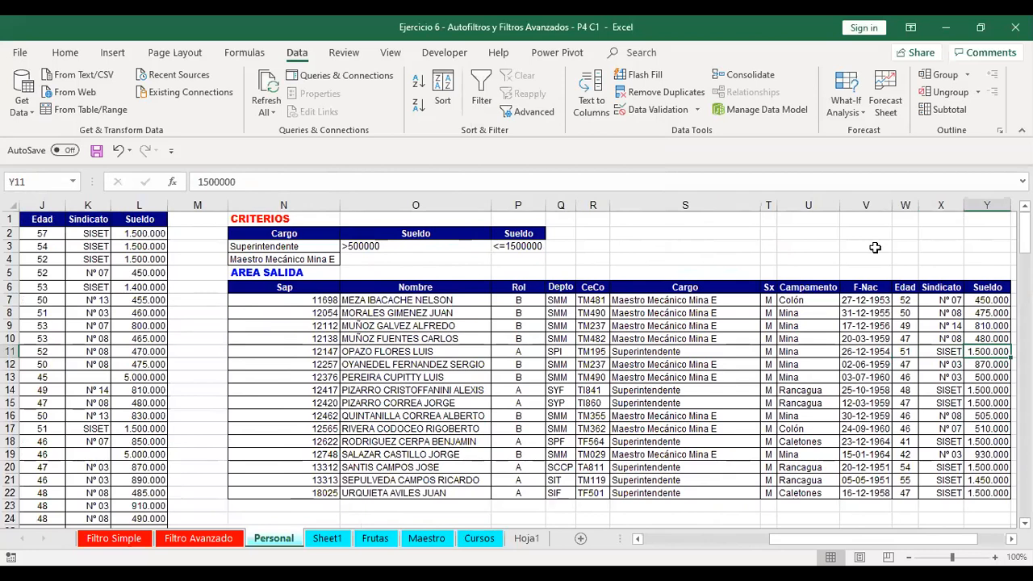
key(Left)
key(Left)
key(Left)
key(Down)
key(Left)
key(Left)
key(Down)
key(Left)
key(Down)
key(Right)
key(Right)
key(Right)
key(Right)
key(Right)
key(Right)
key(Down)
key(Down)
key(Down)
key(Down)
key(Down)
key(Up)
key(Left)
key(Left)
key(Left)
key(Left)
key(Left)
key(Left)
key(Left)
key(Right)
key(Right)
key(Right)
key(Right)
key(Down)
key(Down)
key(Right)
key(Right)
key(Right)
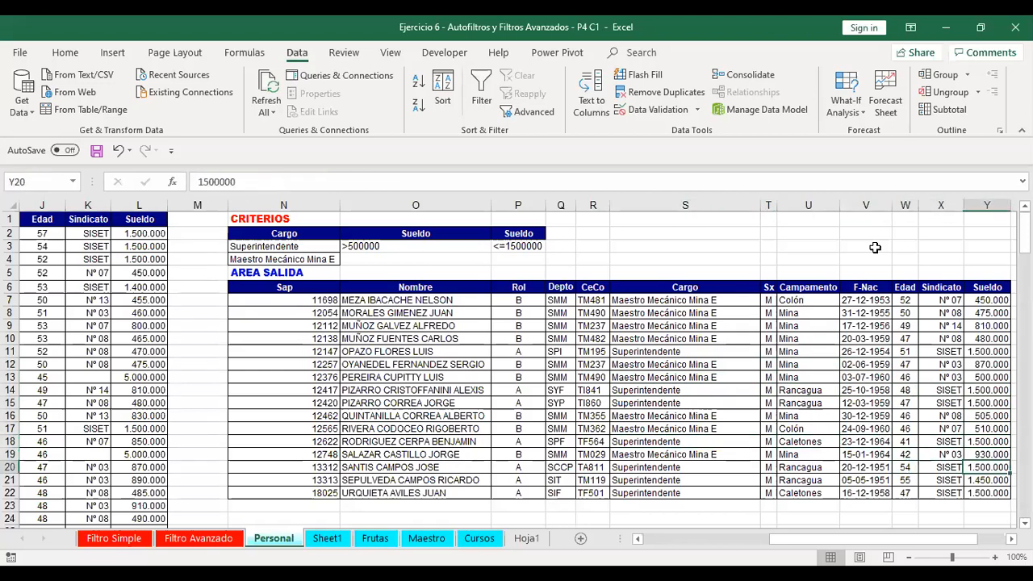
key(Down)
key(Left)
key(Left)
key(Down)
Step: Compare the Sueldo values of the extracted Maestro Mecánico Mina E records with the salary conditions in the criteria area
key(Up)
key(Up)
key(Up)
key(Up)
key(Up)
key(Up)
key(Up)
key(Up)
key(Up)
key(Up)
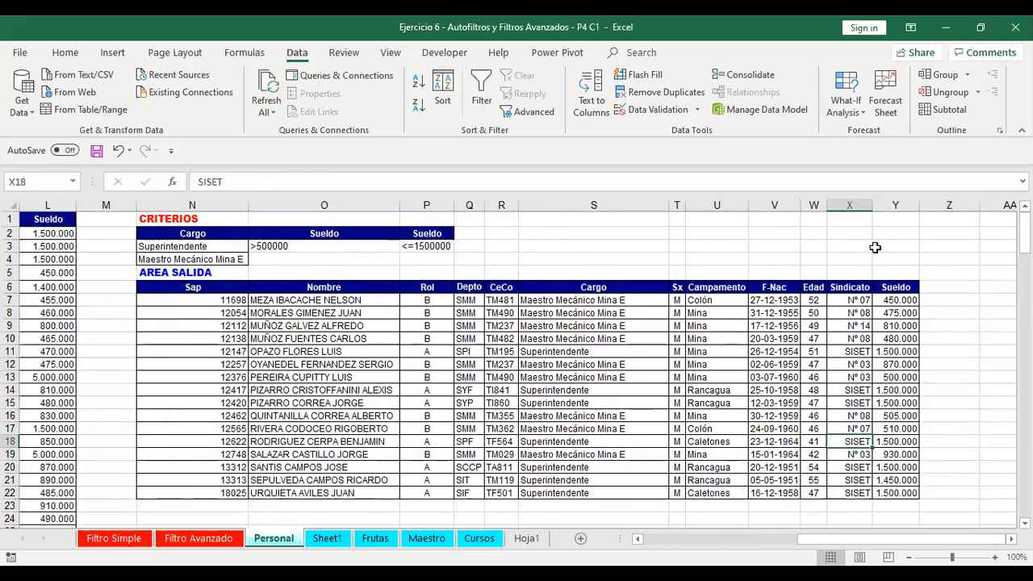
key(Left)
key(Left)
key(Left)
key(Left)
key(Left)
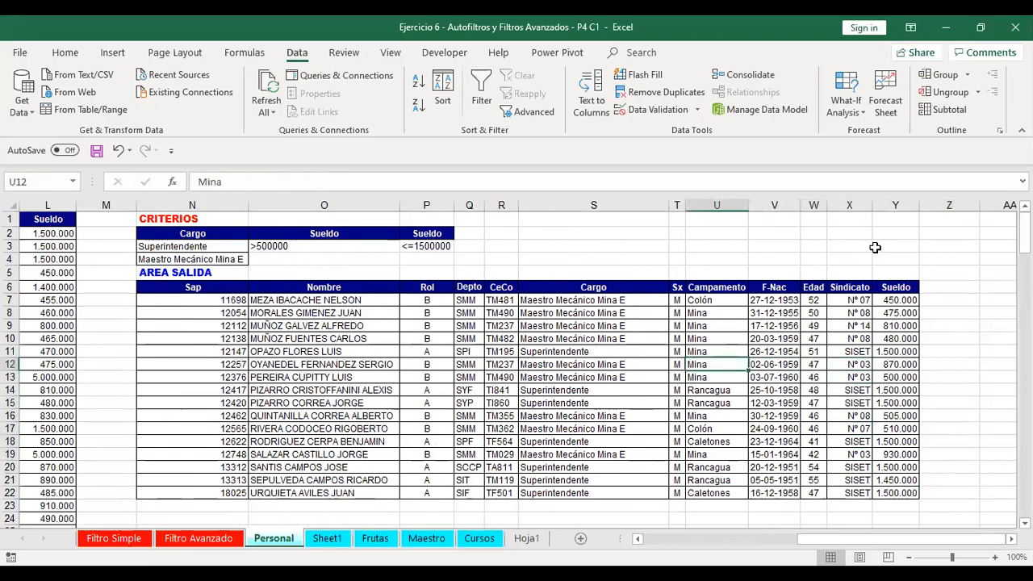
key(Down)
key(Right)
key(Right)
key(Right)
key(Right)
key(Right)
key(Right)
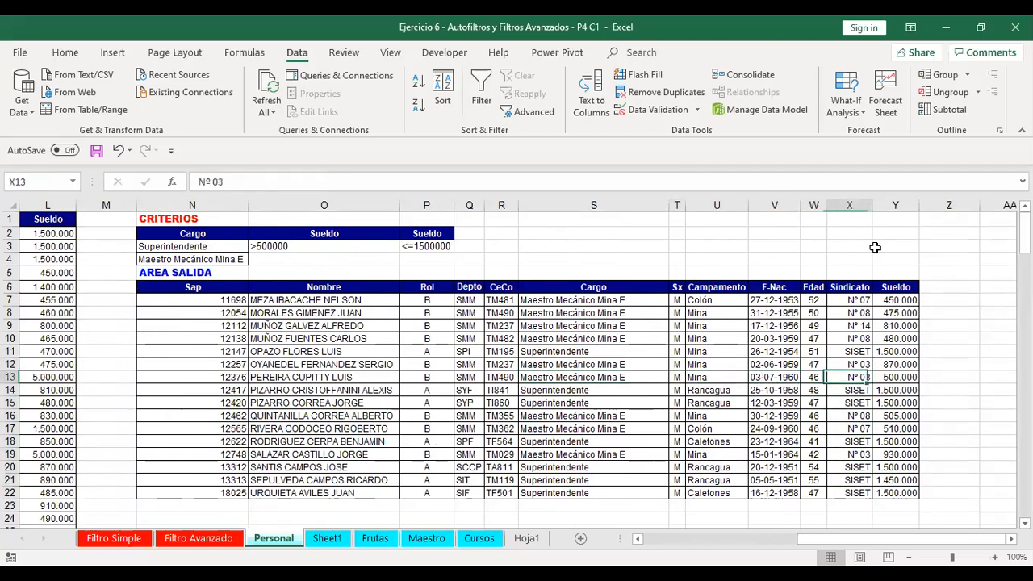
key(Up)
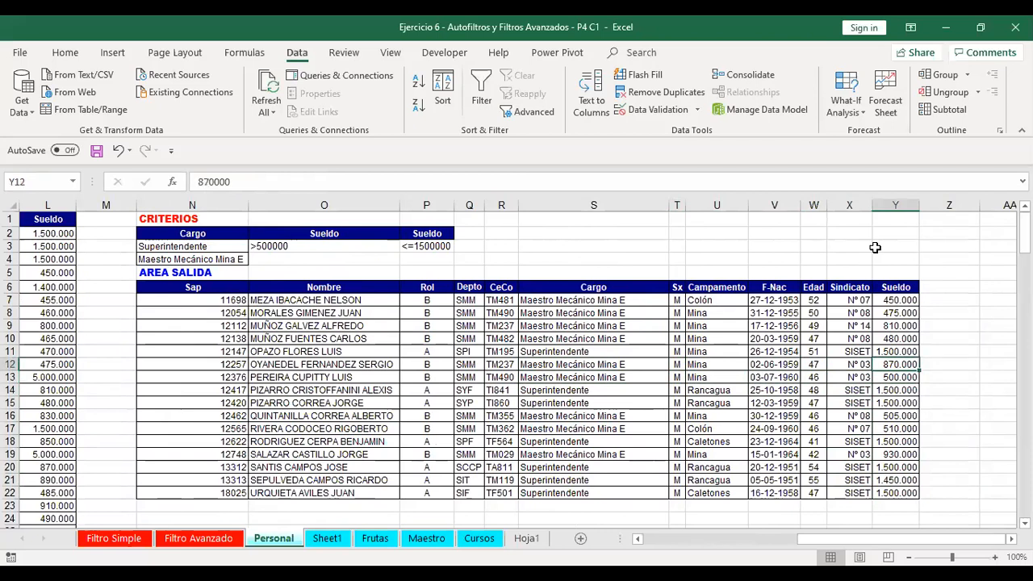
key(Up)
key(Up)
key(Up)
key(Up)
key(Up)
key(Down)
key(Up)
key(Down)
key(Up)
key(Down)
key(Down)
key(Up)
key(Up)
key(Down)
key(Down)
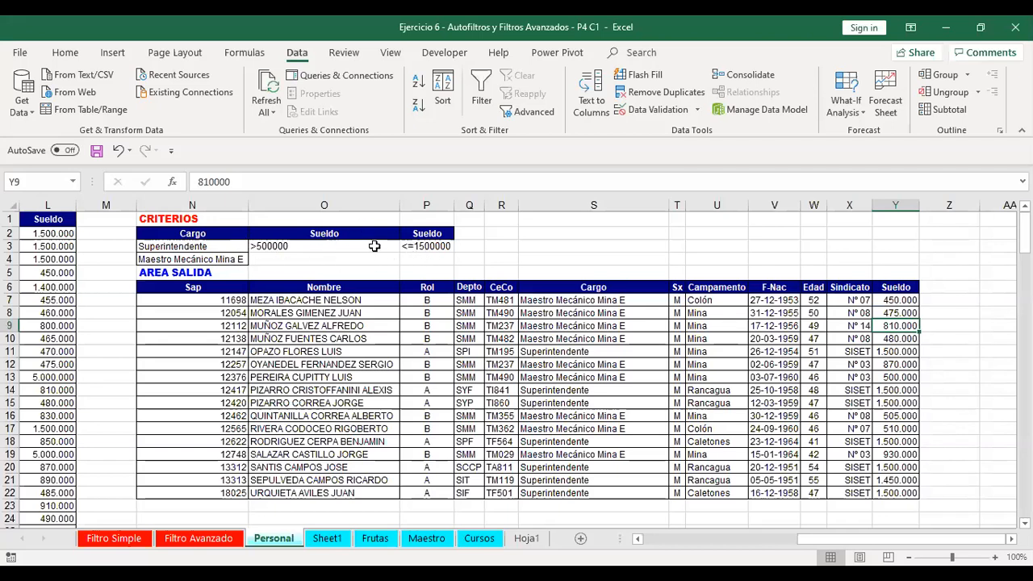
Step: Enter the conditions >500000 in O4 and <=1500000 in P4 for the Maestro Mecánico Mina E criterion
click(273, 259)
text(>50000)
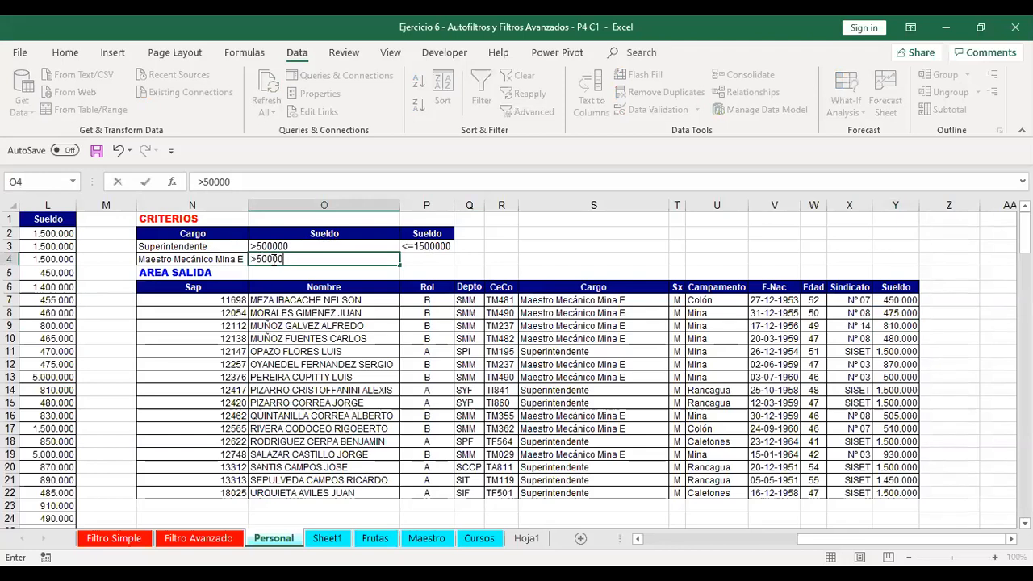
key(Tab)
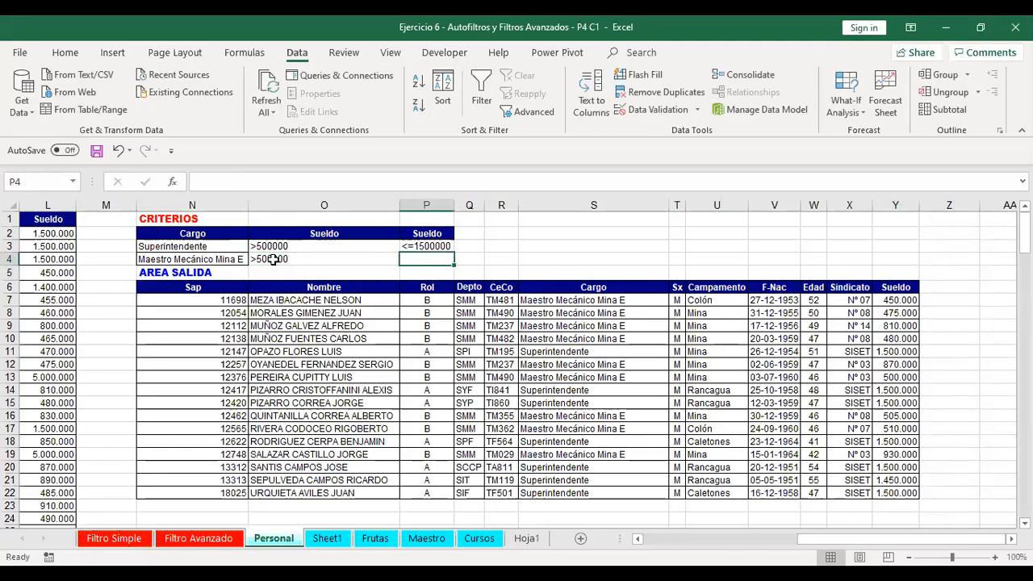
text(<=1500000)
key(Return)
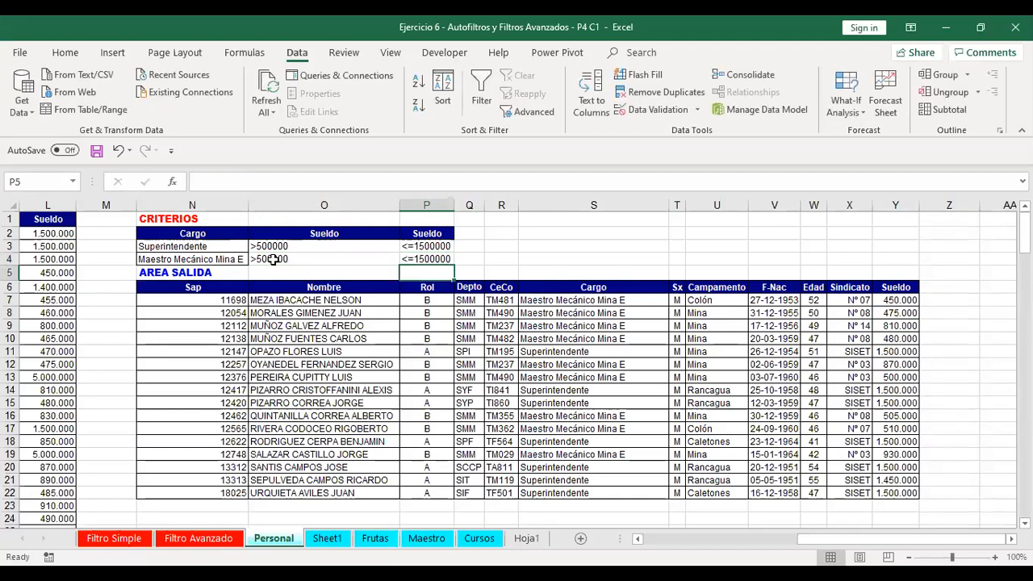
Step: Delete the previous filter output in N6:Y22, shifting cells left
drag(167, 288, 928, 494)
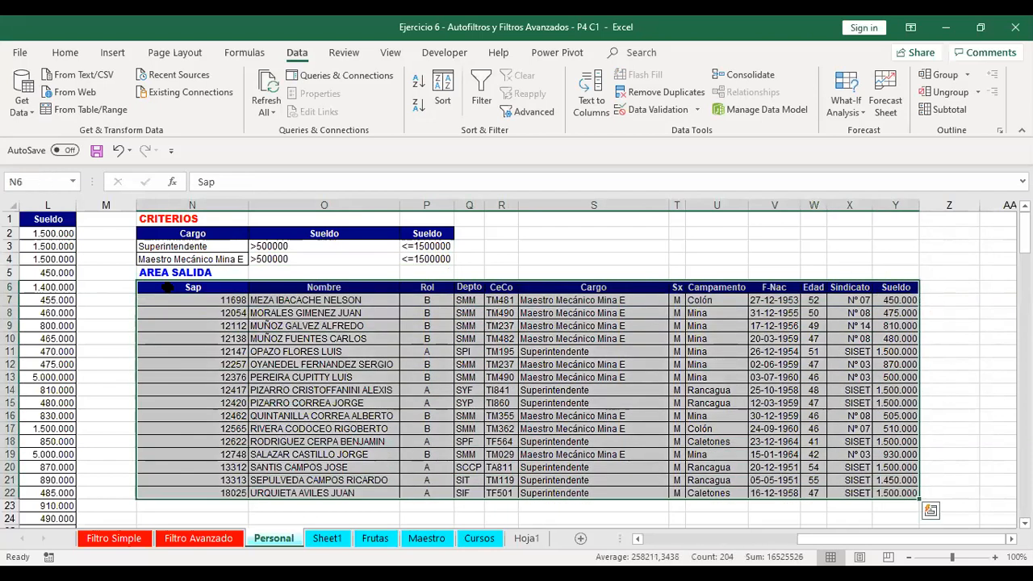
key(ctrl+minus)
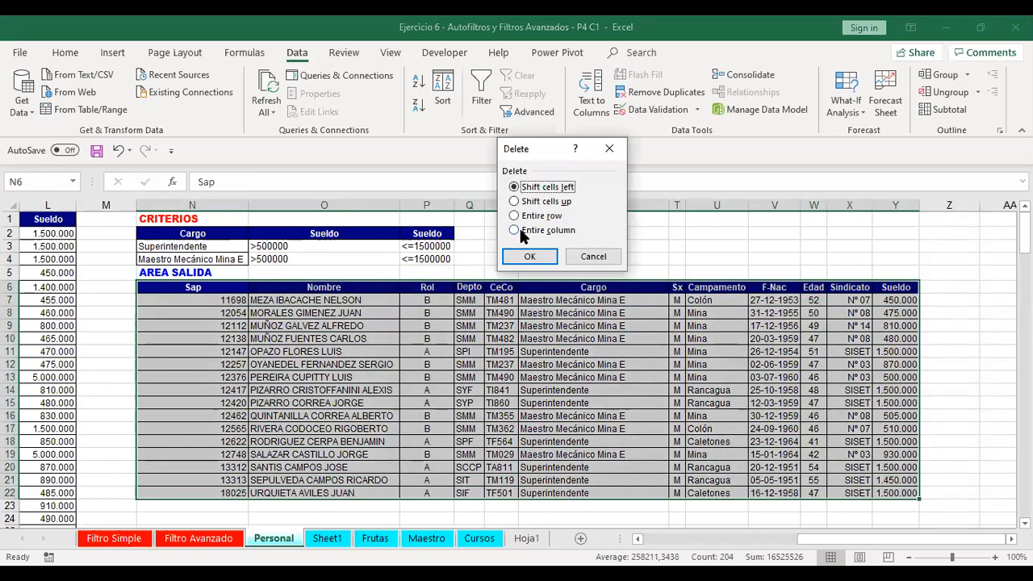
click(529, 256)
click(367, 347)
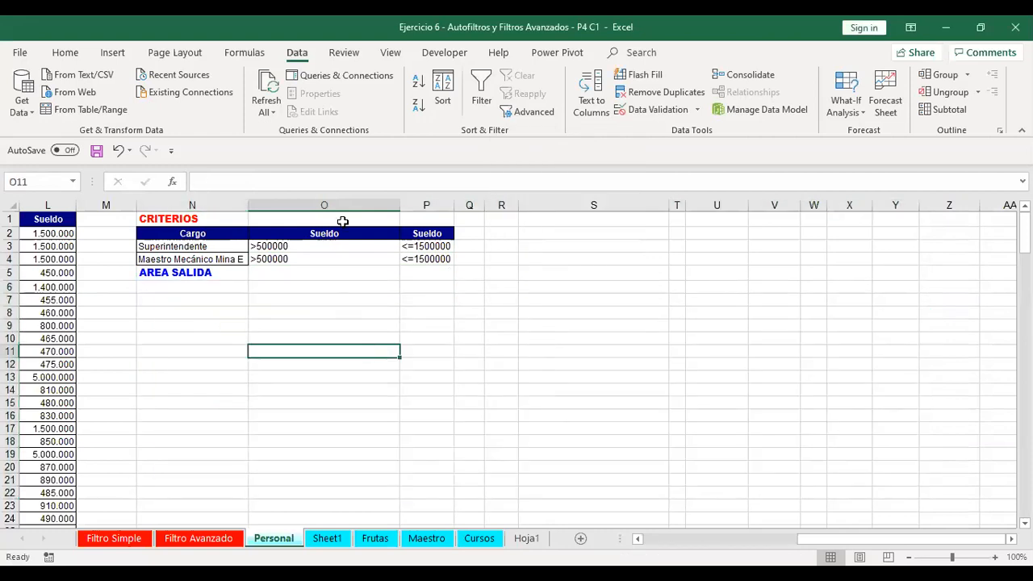
Step: Run the Advanced Filter again with criteria N2:P4, copying unique records only to N6 under AREA SALIDA
click(525, 115)
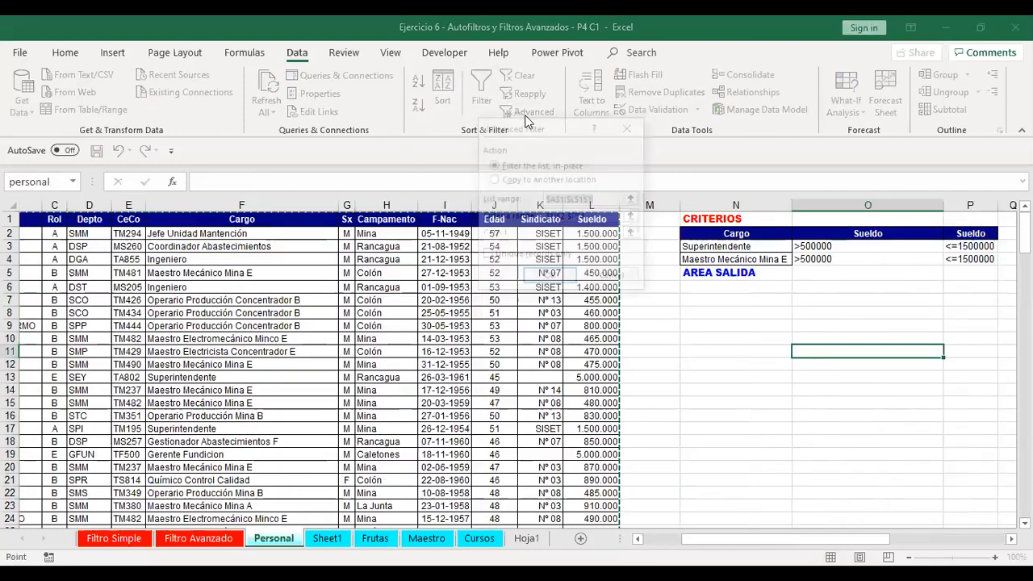
click(525, 179)
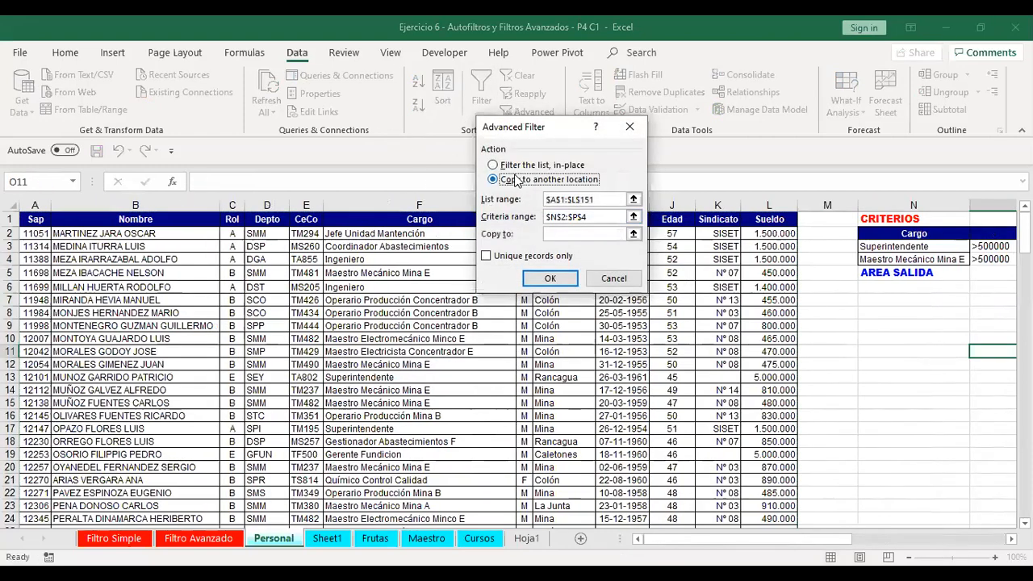
click(634, 216)
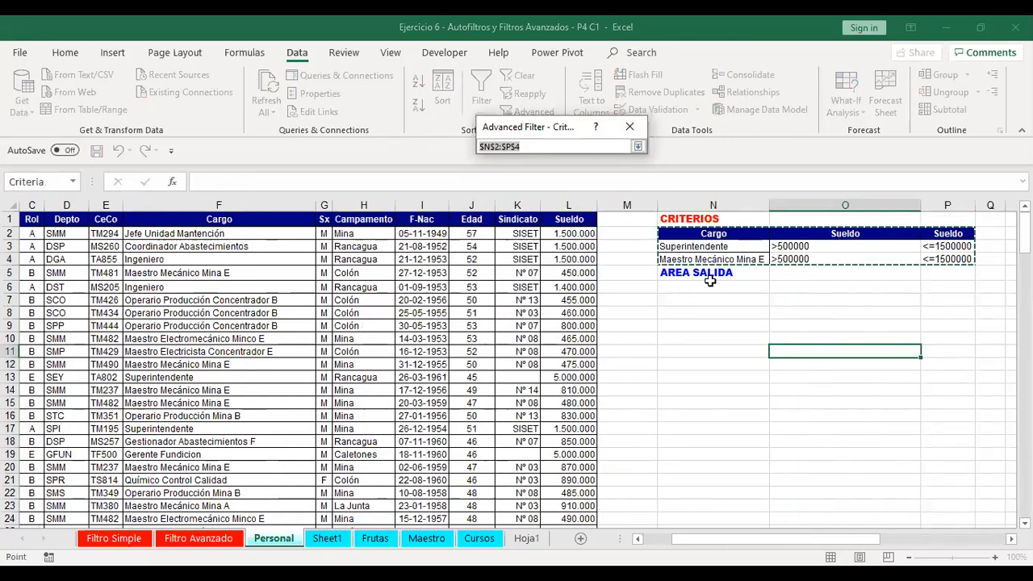
click(640, 148)
click(635, 233)
click(688, 293)
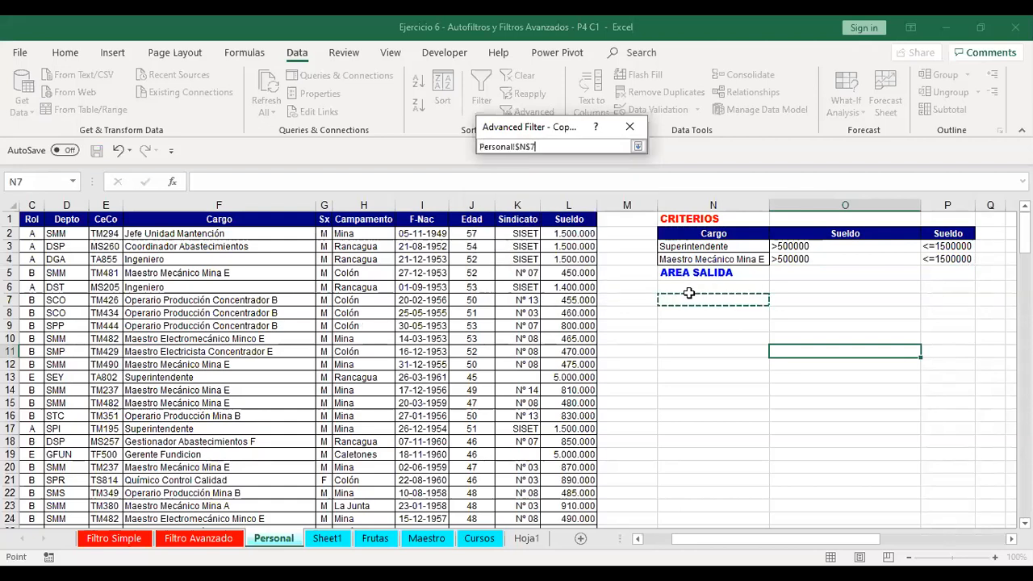
click(687, 286)
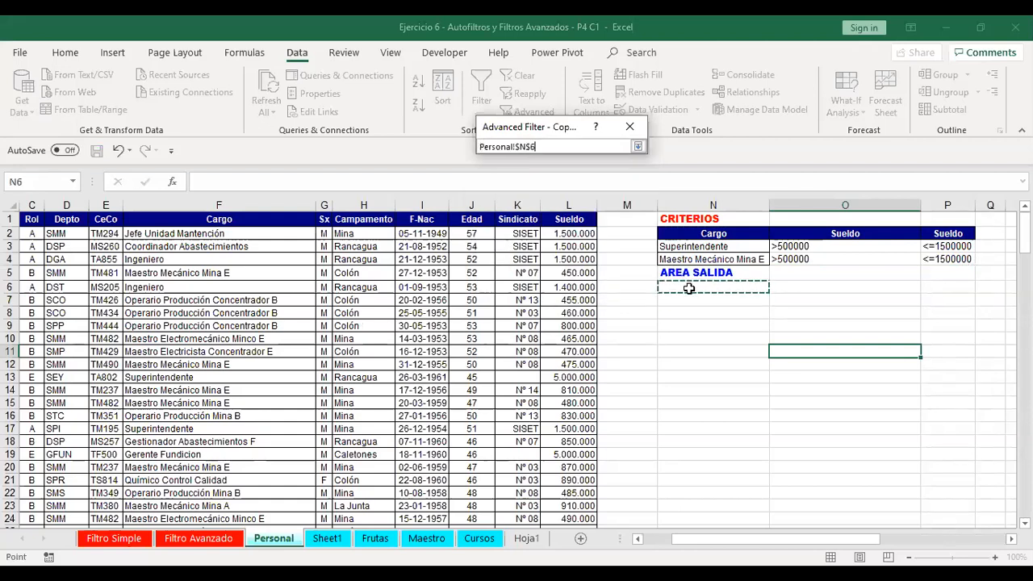
click(638, 147)
click(486, 256)
click(534, 278)
Step: Check the Sueldo column of the new output against the salary limits set for both positions
click(794, 336)
key(Right)
key(Right)
key(Right)
key(Right)
key(Right)
key(Right)
key(Right)
key(Right)
key(Right)
key(Right)
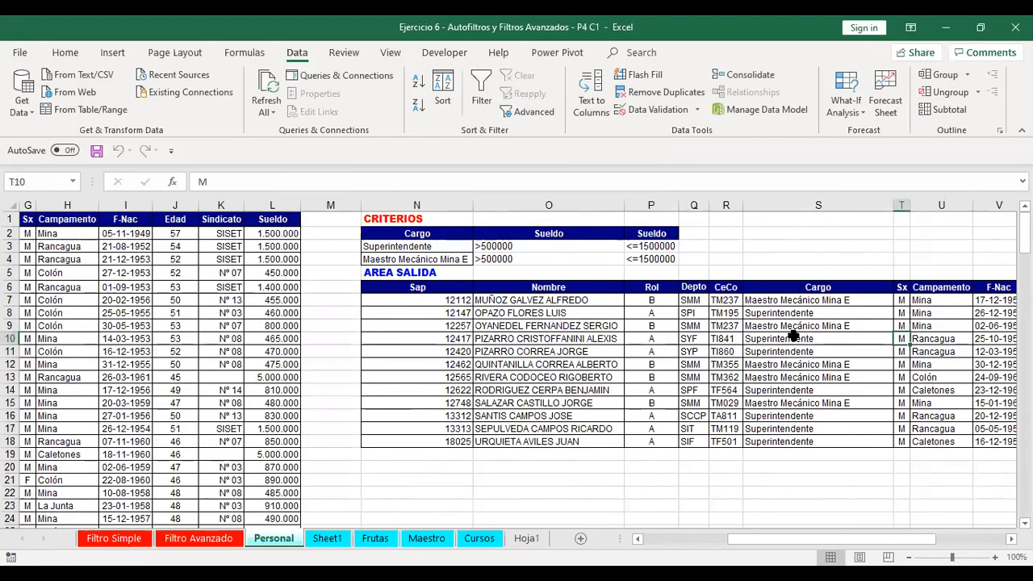
key(Up)
key(Up)
key(Up)
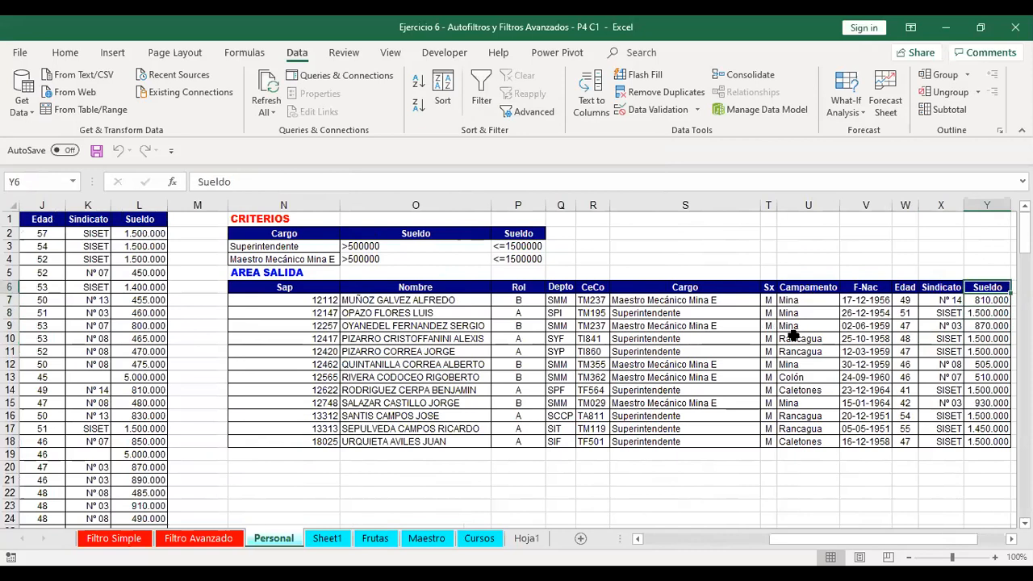
Step: Go through the extracted Sueldo values in Y7:Y18 row by row, down to the last record and back
key(Down)
key(Down)
key(Down)
key(Down)
key(Down)
key(Down)
key(Down)
key(Down)
key(Down)
key(Down)
key(Down)
key(Down)
key(Up)
key(Up)
key(Up)
key(Up)
key(Up)
key(Up)
key(Up)
key(Up)
key(Up)
key(Up)
key(Up)
key(Up)
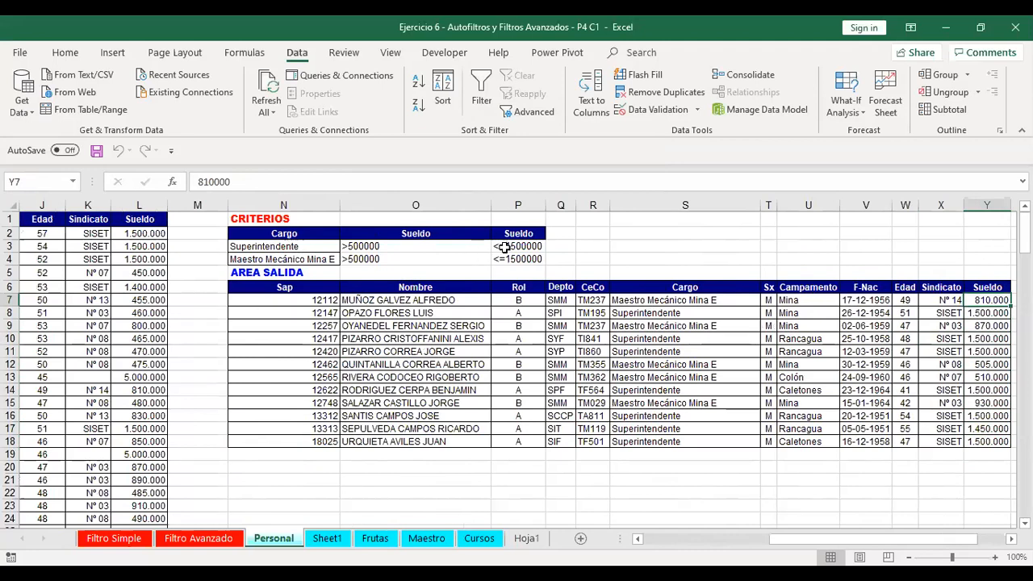
Step: Merge and center M3:M4 beside the two Cargo criteria and enter the label "or" in it
click(216, 253)
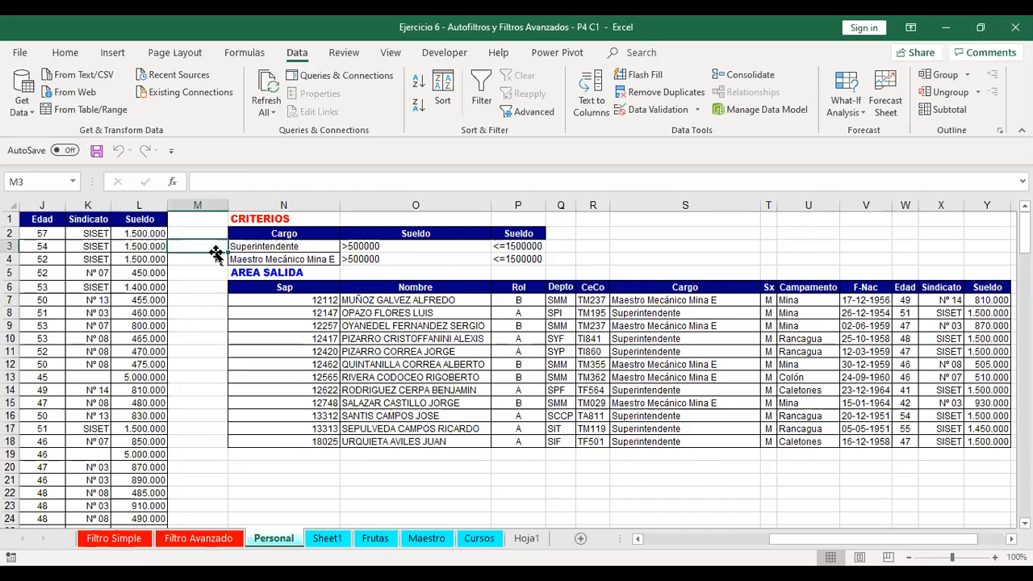
drag(216, 254, 216, 252)
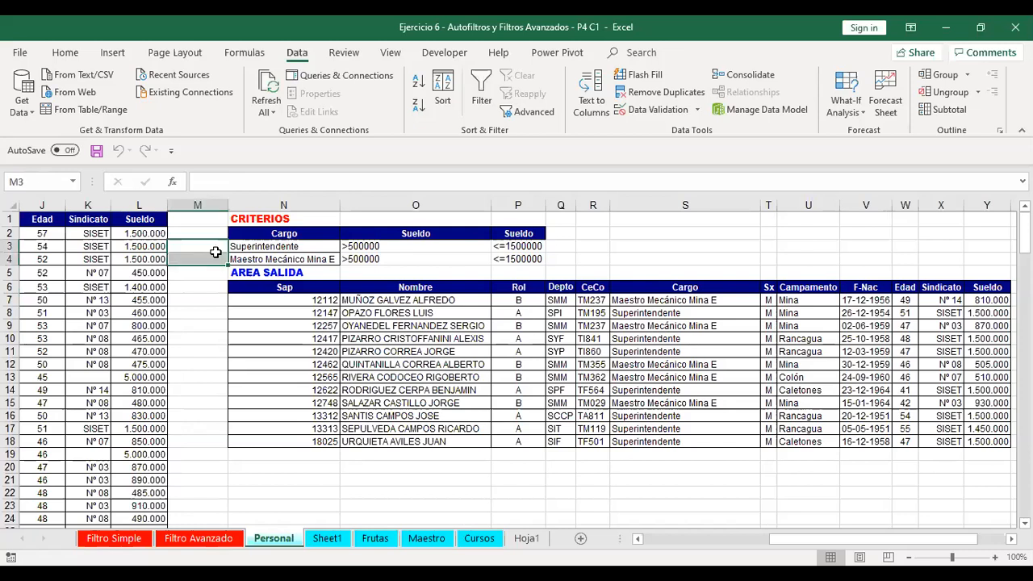
click(60, 55)
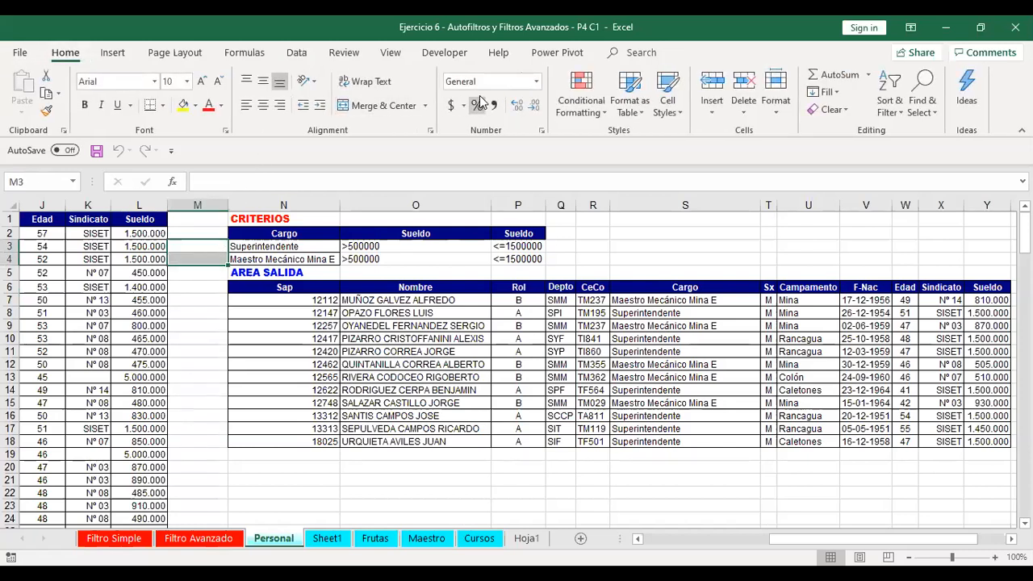
click(365, 108)
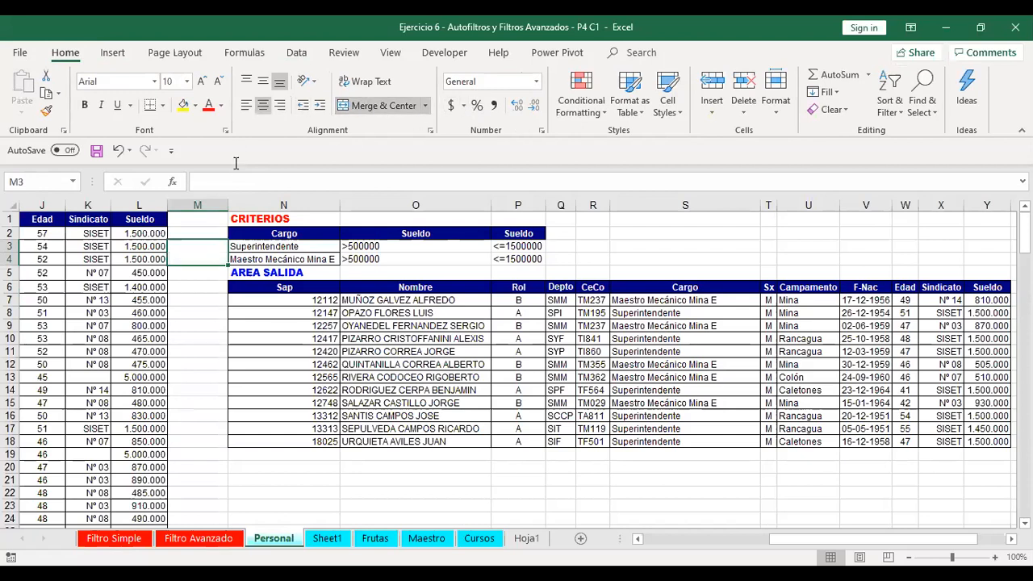
text(or)
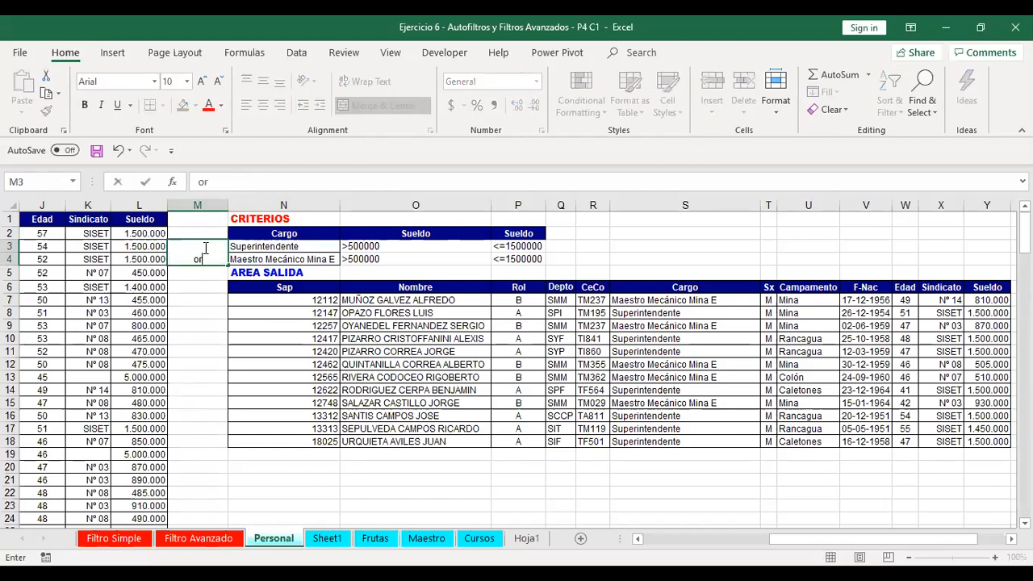
key(Return)
Step: Insert a blank row at row 2, above the criteria headings Cargo and Sueldo
key(Up)
key(Right)
key(Right)
key(Down)
key(Up)
key(Up)
key(Up)
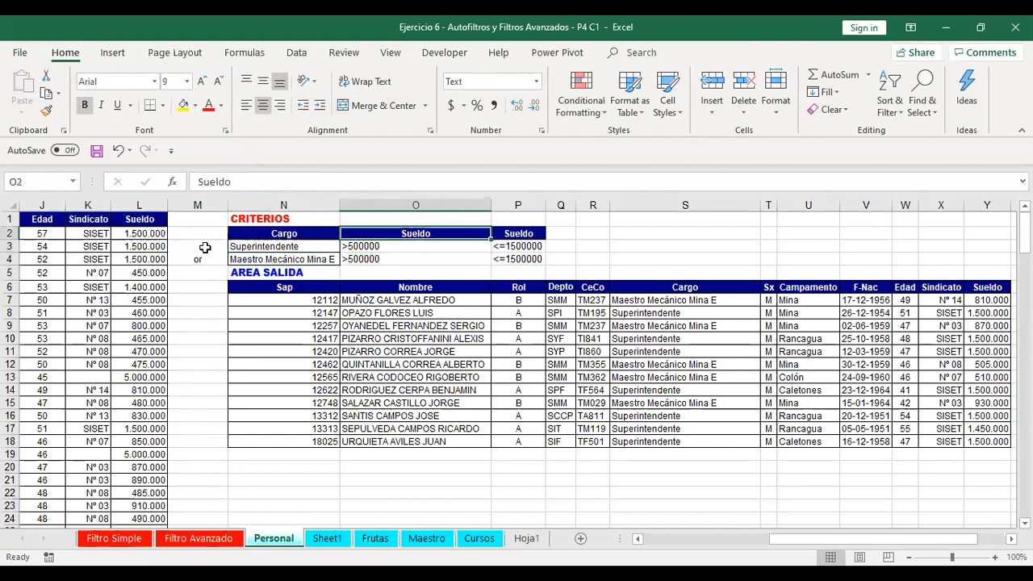
key(Left)
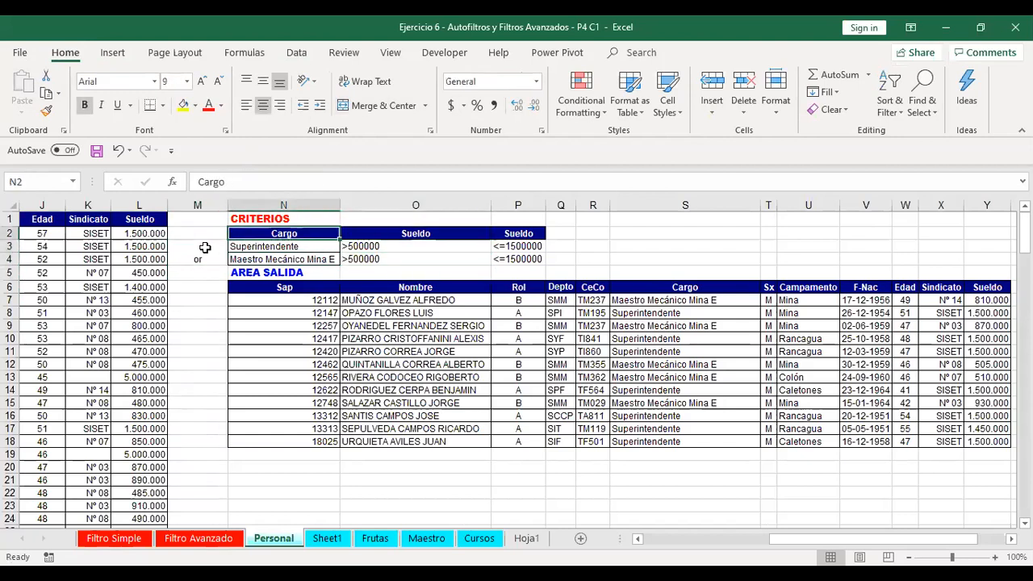
click(8, 233)
key(ctrl+plus)
Step: Merge and center N2:P2 above the criteria headings and enter the label "and" in it
key(Right)
key(Right)
key(Right)
key(Right)
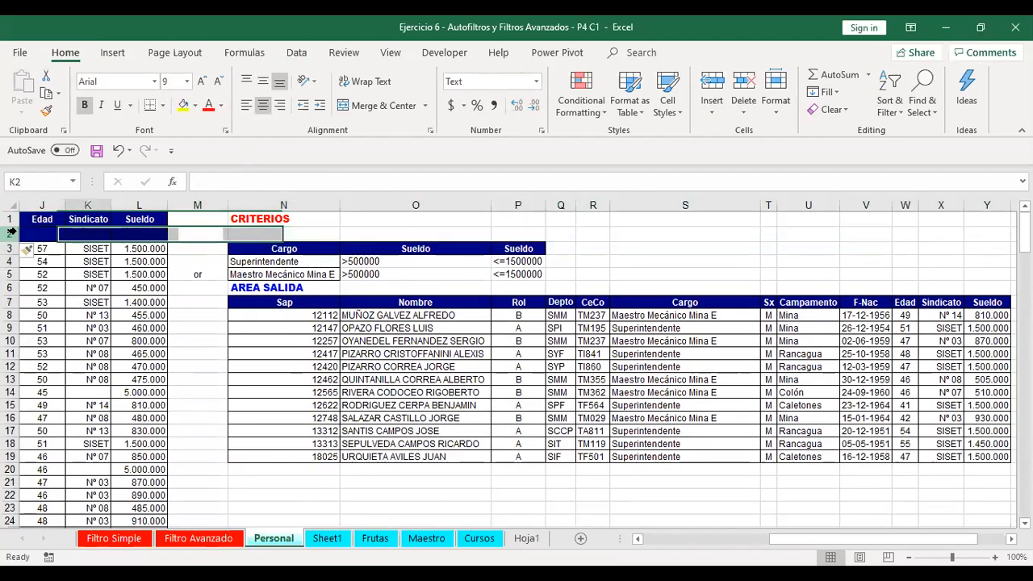
key(shift+Right)
key(shift+Right)
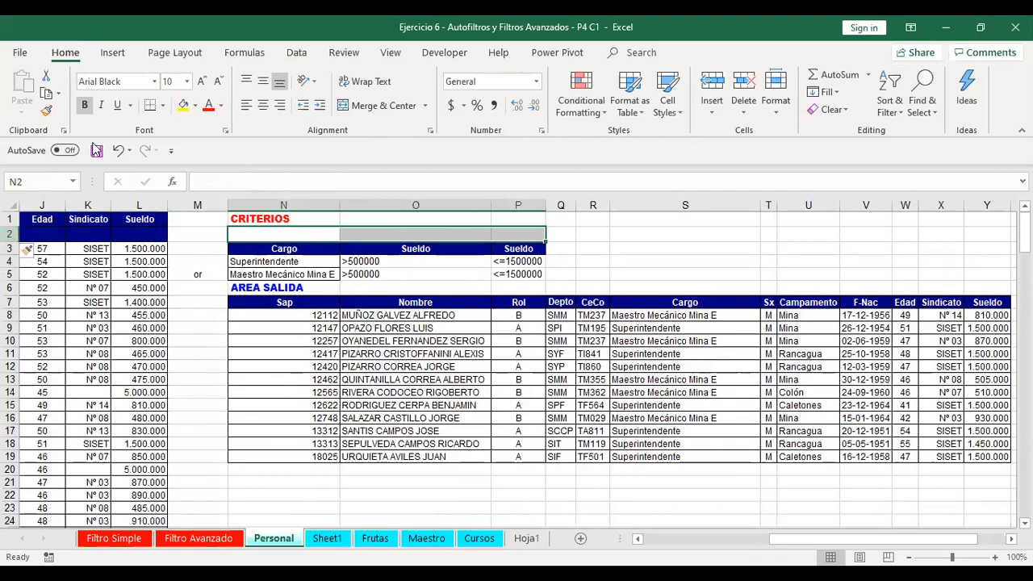
click(381, 109)
text(and)
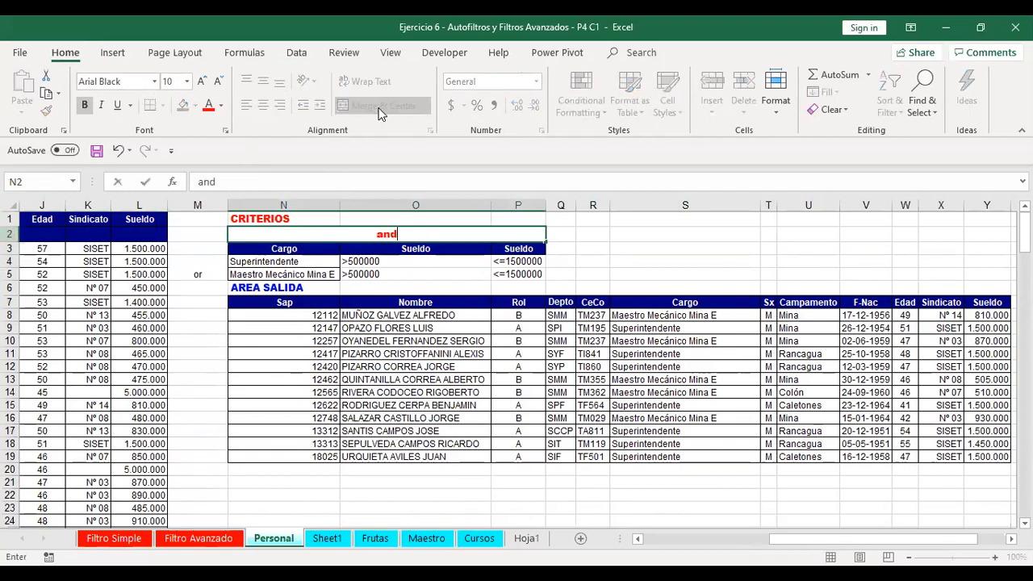
key(Return)
Step: Format the "or" label in M4 as bold with red font color
key(Down)
key(Left)
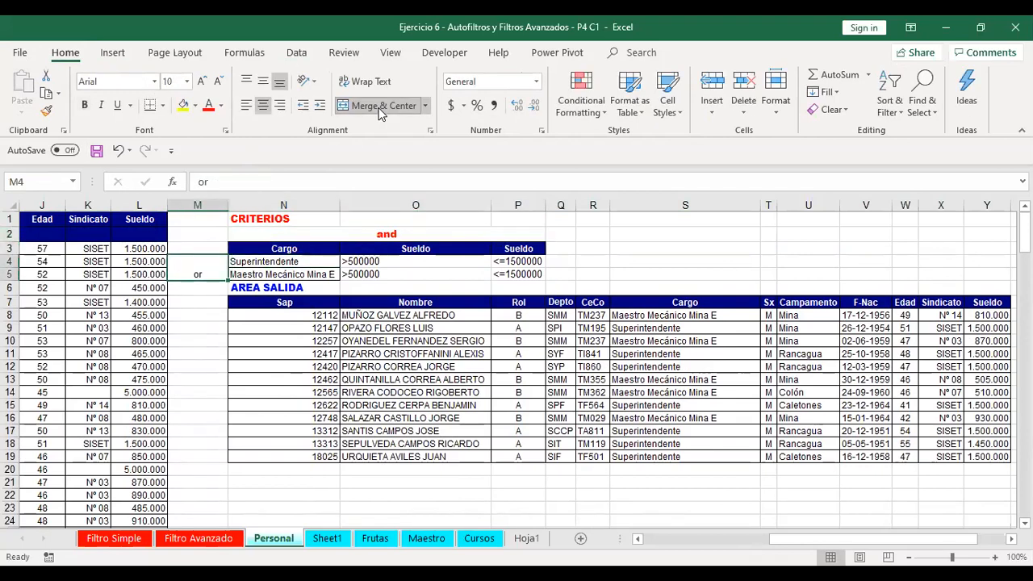
key(ctrl+b)
click(208, 106)
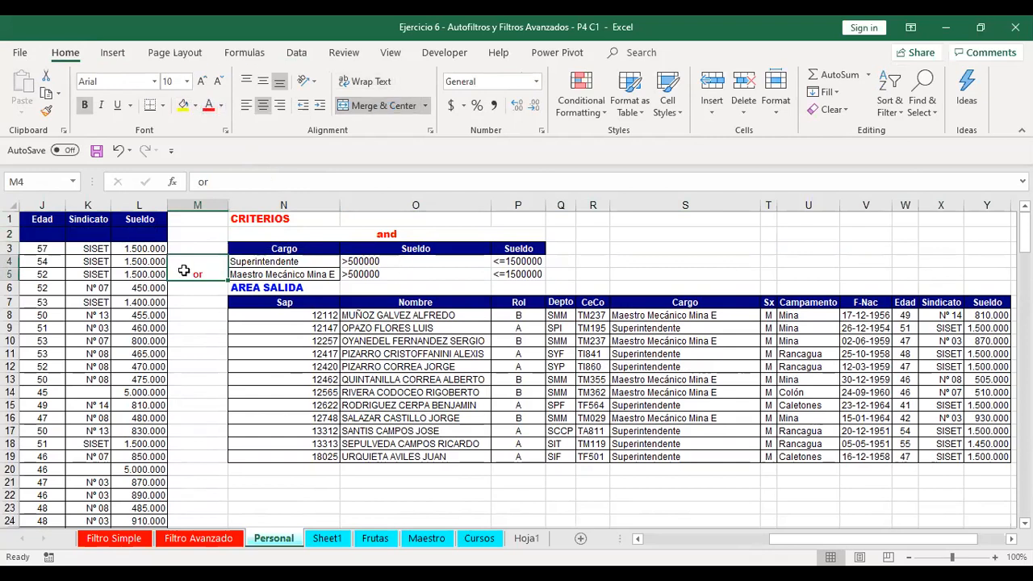
key(ctrl+b)
key(ctrl+b)
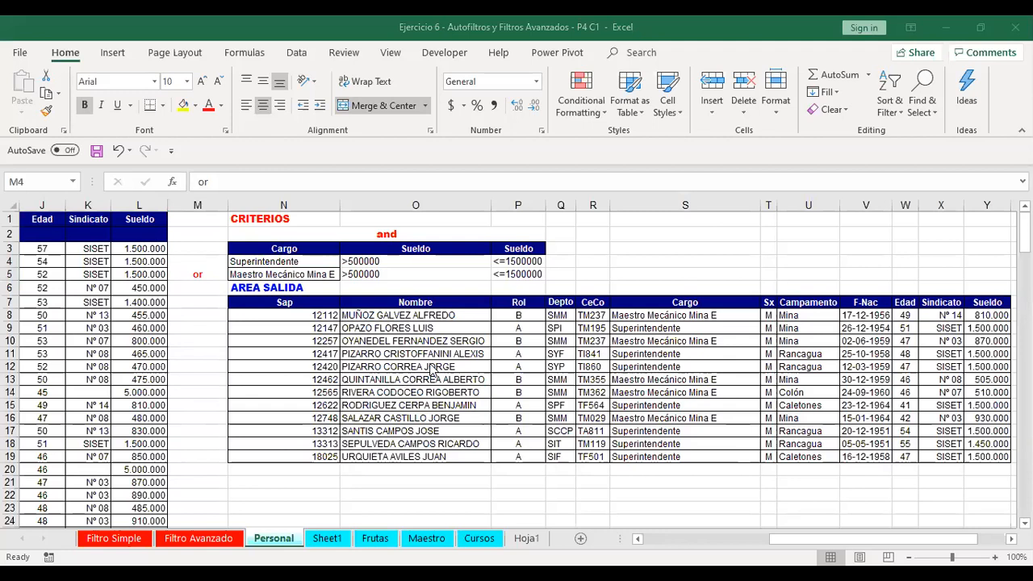
click(277, 304)
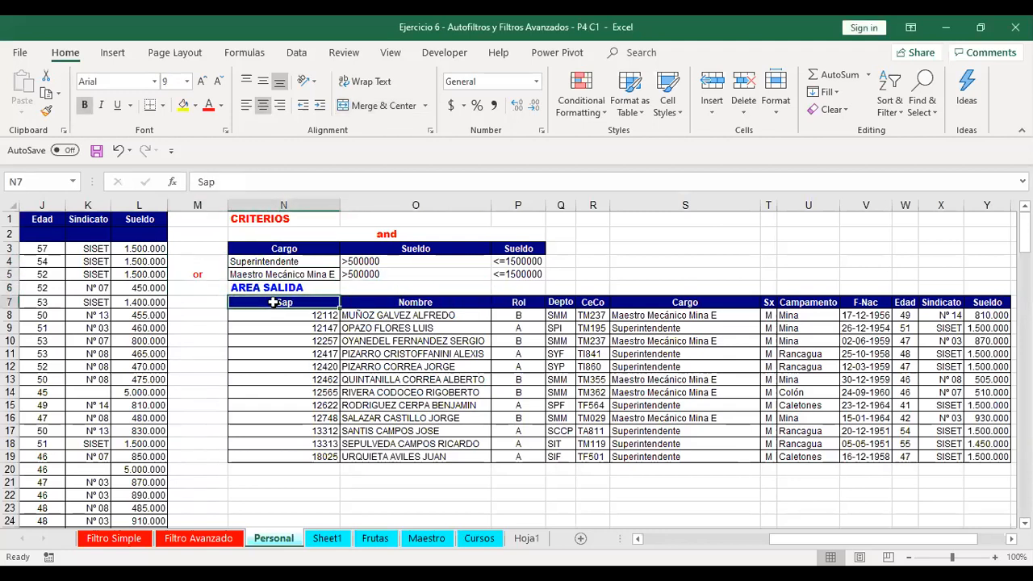
key(shift+Right)
key(shift+Right)
key(shift+Right)
key(shift+Right)
key(shift+Right)
key(shift+Right)
key(shift+Right)
key(shift+Right)
key(shift+Right)
key(shift+Right)
key(shift+Right)
key(shift+Right)
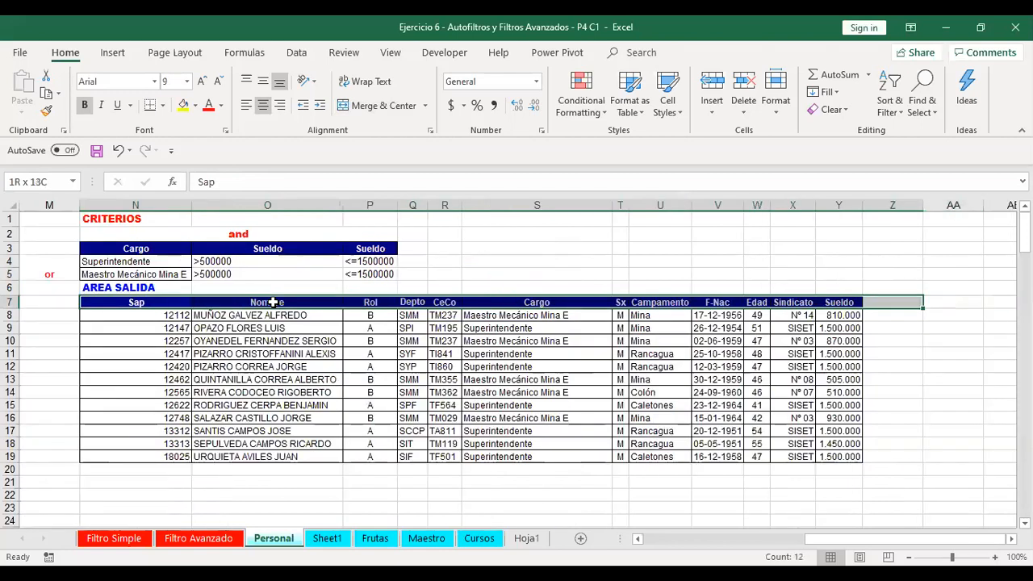
key(shift+Down)
key(shift+Left)
key(shift+Left)
key(shift+Down)
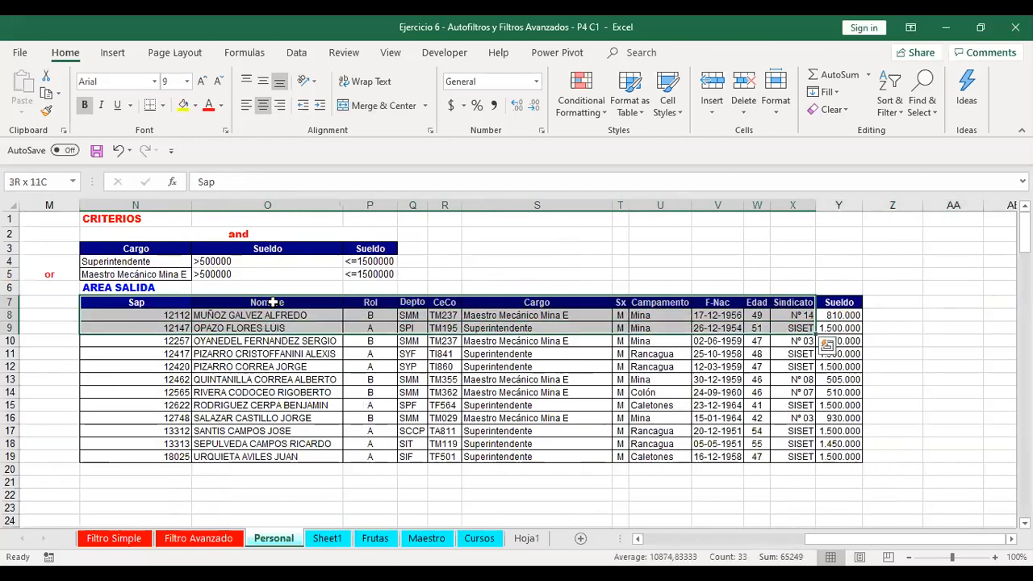
key(shift+Right)
key(shift+Down)
key(shift+Down)
key(shift+Down)
key(shift+Down)
key(shift+Down)
key(shift+Down)
key(shift+Down)
key(shift+Down)
key(shift+Down)
key(shift+Down)
key(shift+Down)
key(shift+Down)
key(shift+Down)
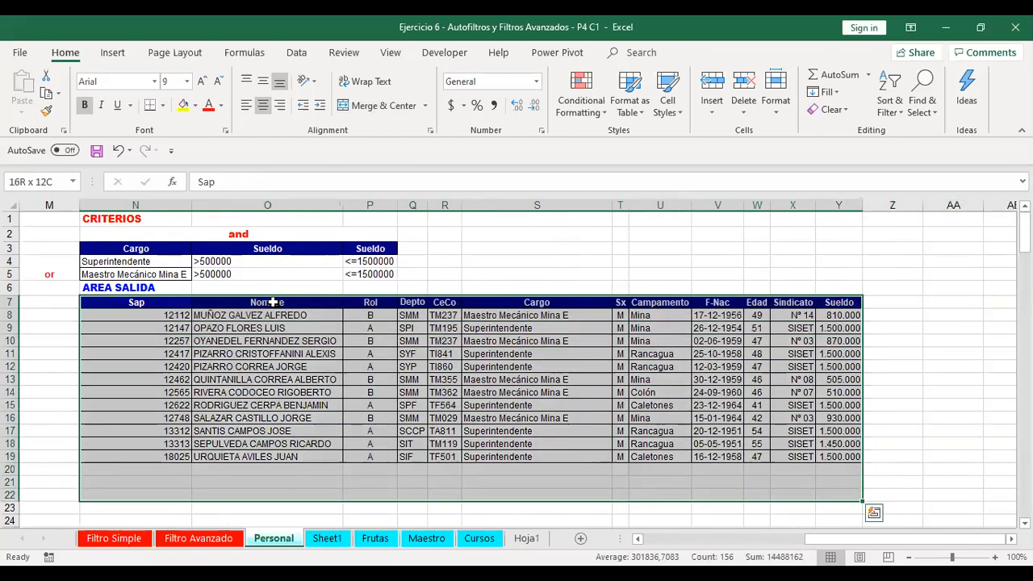
key(shift+Up)
key(shift+Up)
key(shift+Up)
key(ctrl+q)
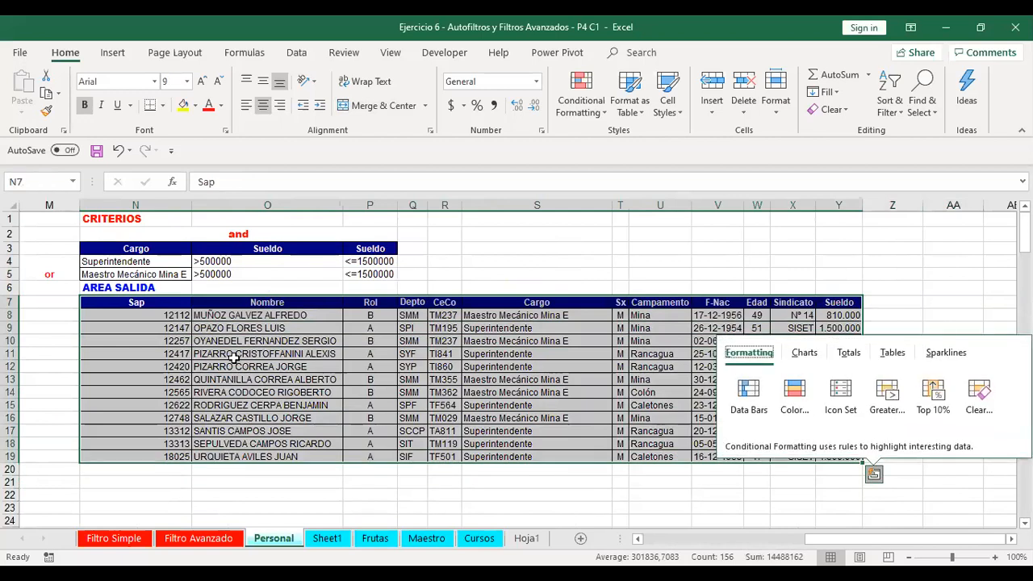
Step: Clear the contents of the extracted records in N8:Y19, below the output headings
key(Down)
key(Down)
key(Up)
key(shift+Right)
key(shift+Right)
key(shift+Right)
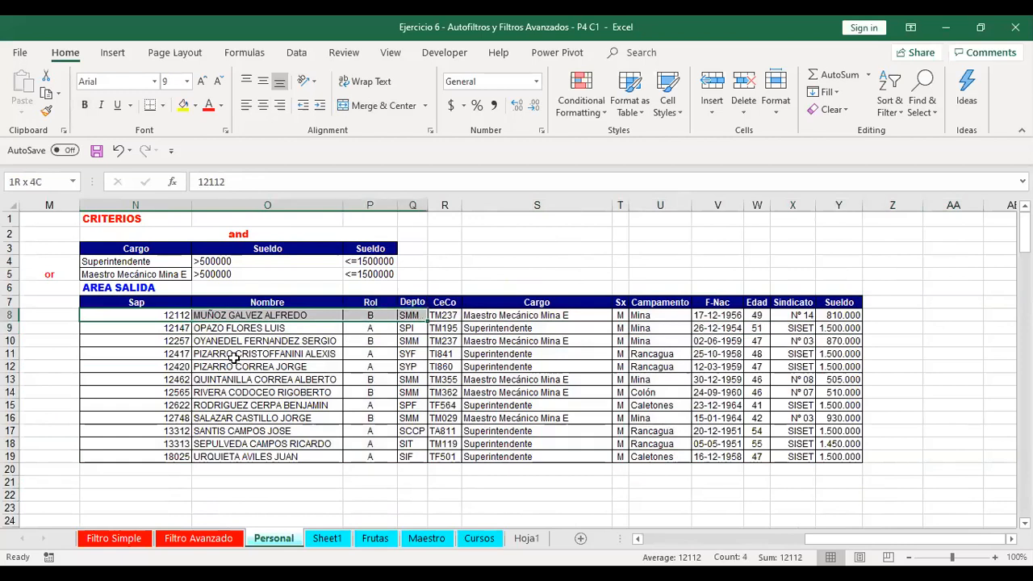
key(shift+Right)
key(shift+Right)
key(shift+Right)
key(shift+Right)
key(shift+Right)
key(shift+Right)
key(shift+Right)
key(shift+Right)
key(shift+Down)
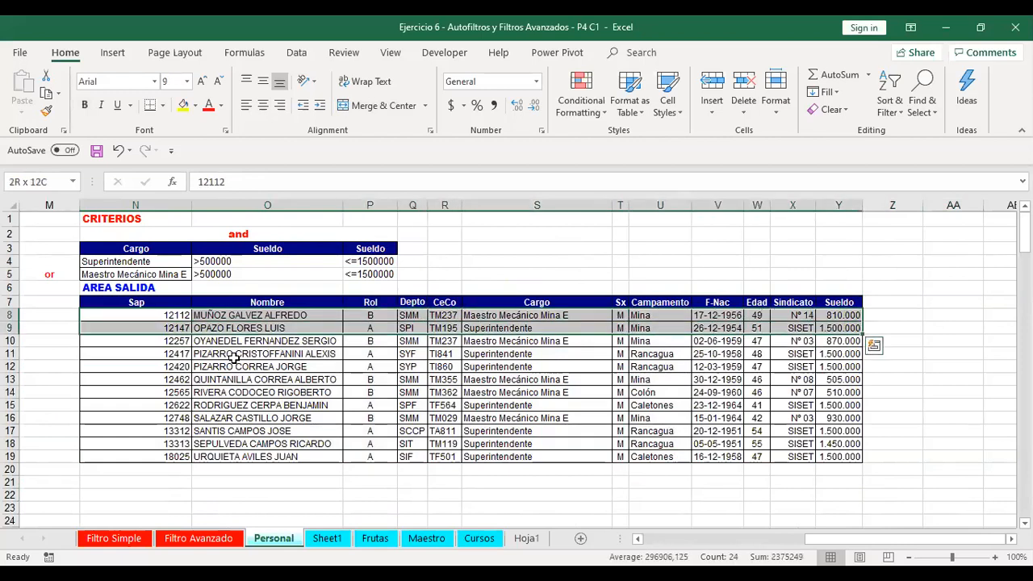
key(shift+Down)
key(shift+Down)
key(shift+Down)
key(shift+Down)
key(shift+Down)
key(shift+Down)
key(shift+Down)
key(shift+Down)
key(shift+Down)
key(shift+Down)
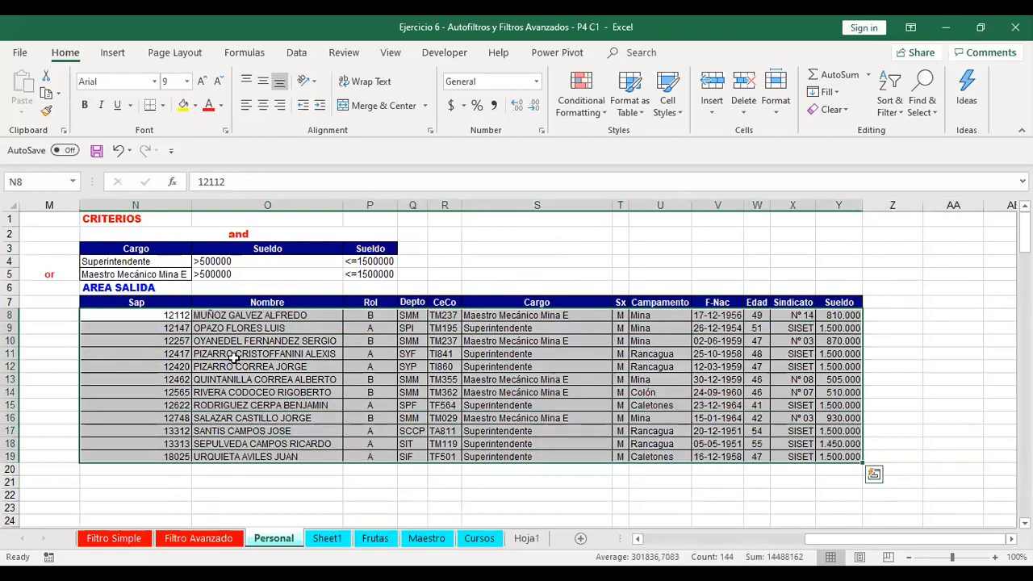
key(Delete)
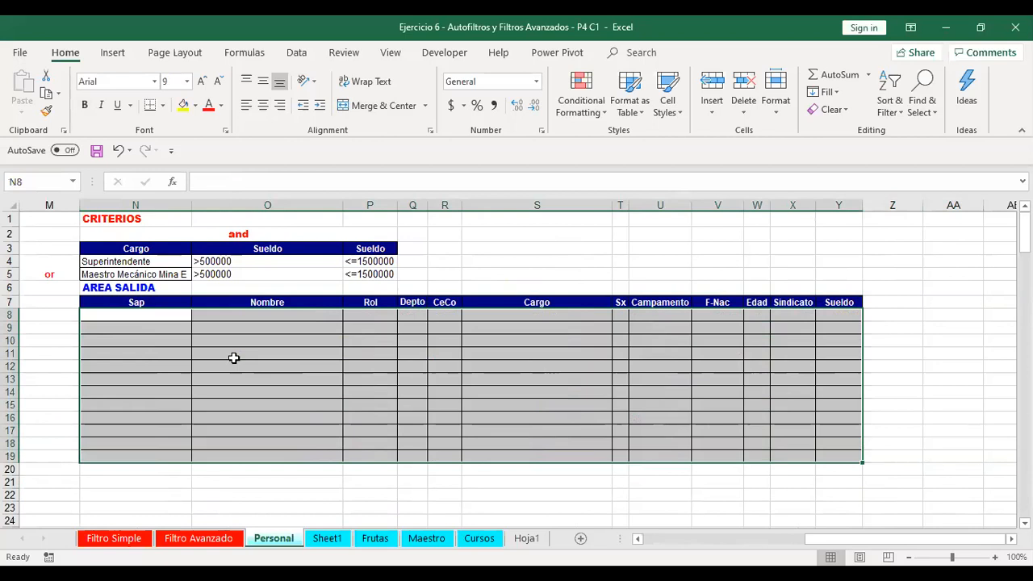
Step: Move the Nombre heading from O7 to N7, replacing the Sap heading
click(161, 302)
click(223, 309)
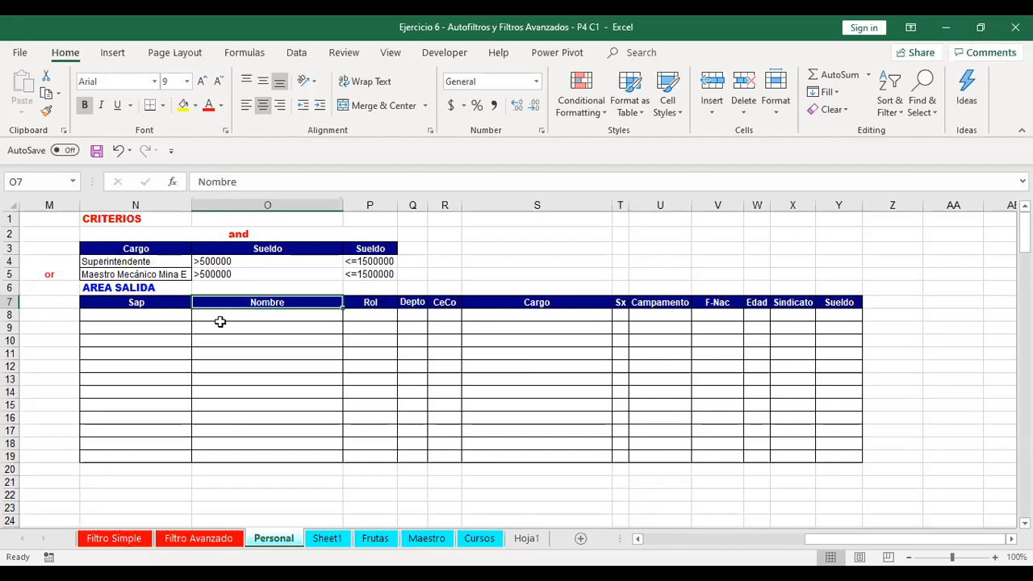
click(156, 304)
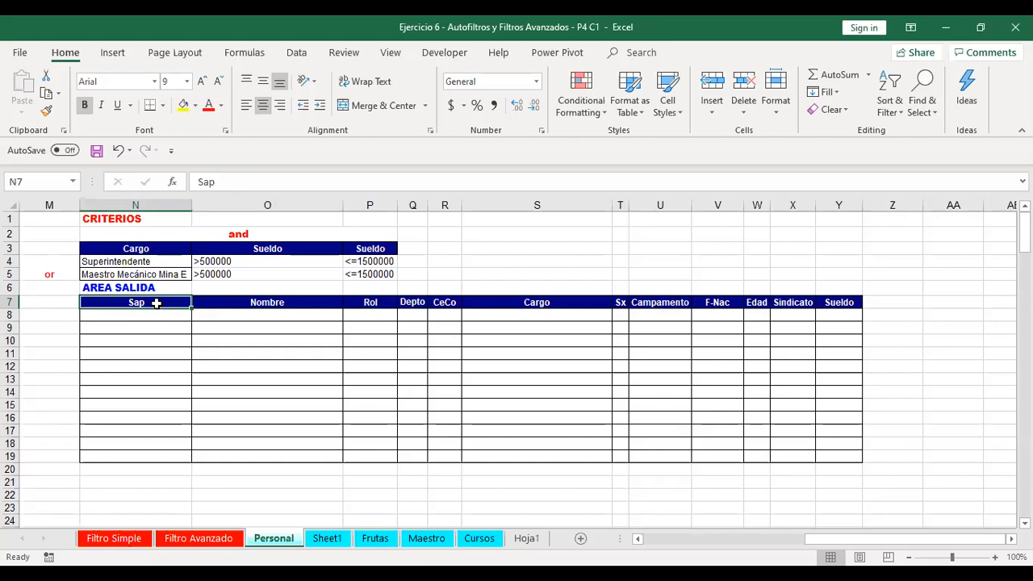
key(Right)
key(ctrl+x)
key(Left)
key(ctrl+v)
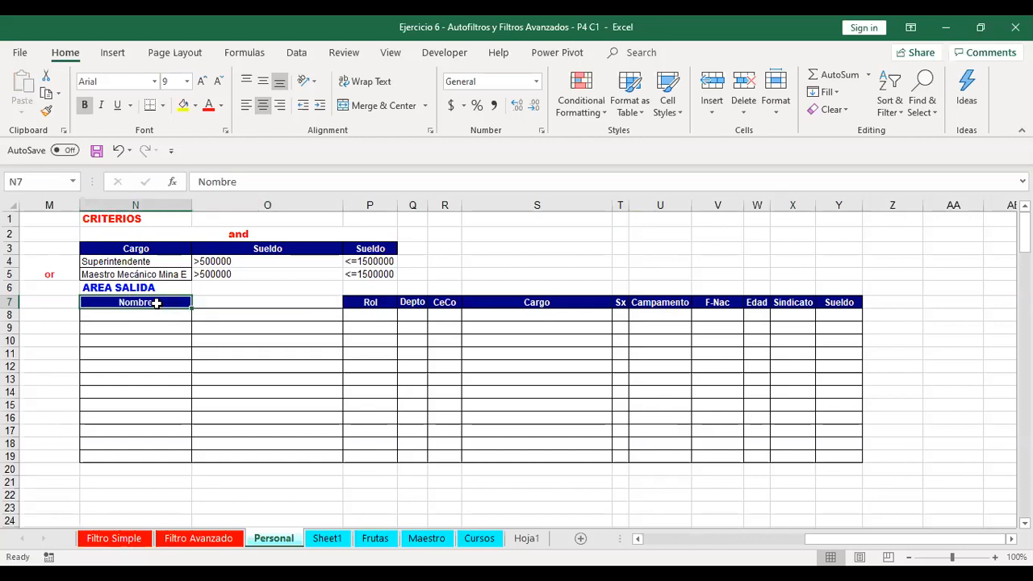
key(Right)
key(Right)
key(Right)
key(Right)
key(Right)
key(Right)
key(Right)
key(Left)
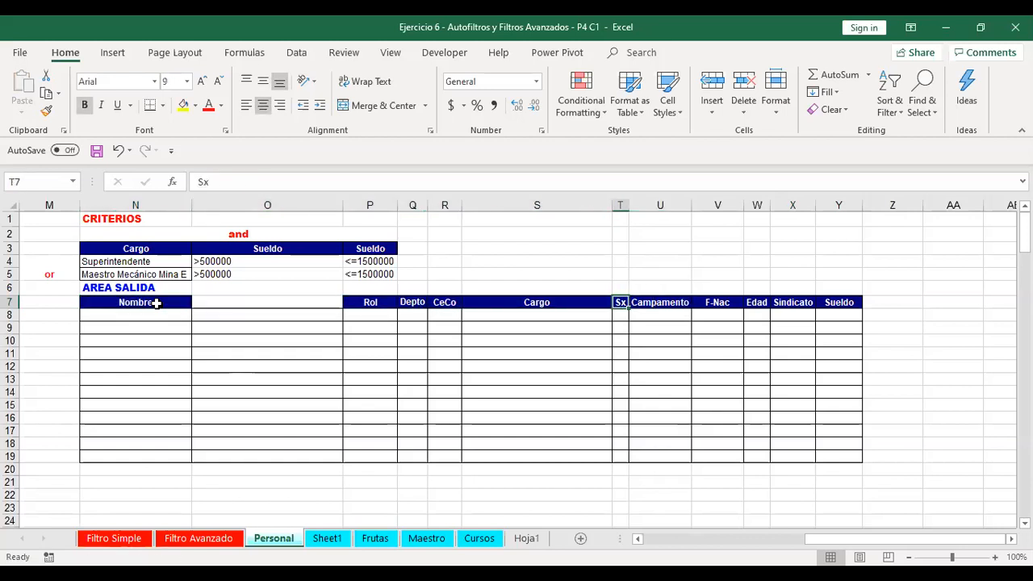
key(ctrl+x)
key(Left)
key(Left)
key(Left)
key(Left)
key(Left)
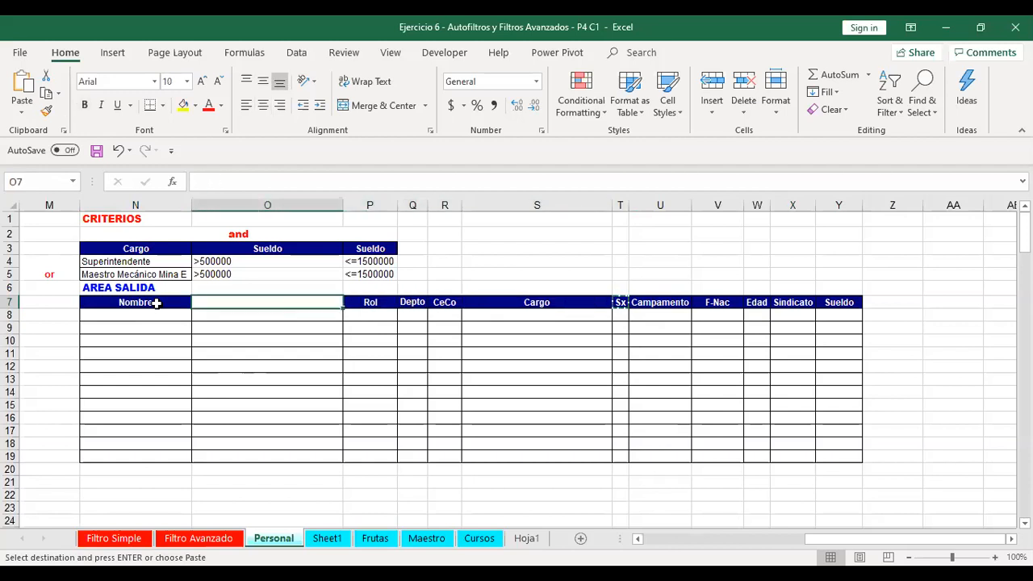
key(Escape)
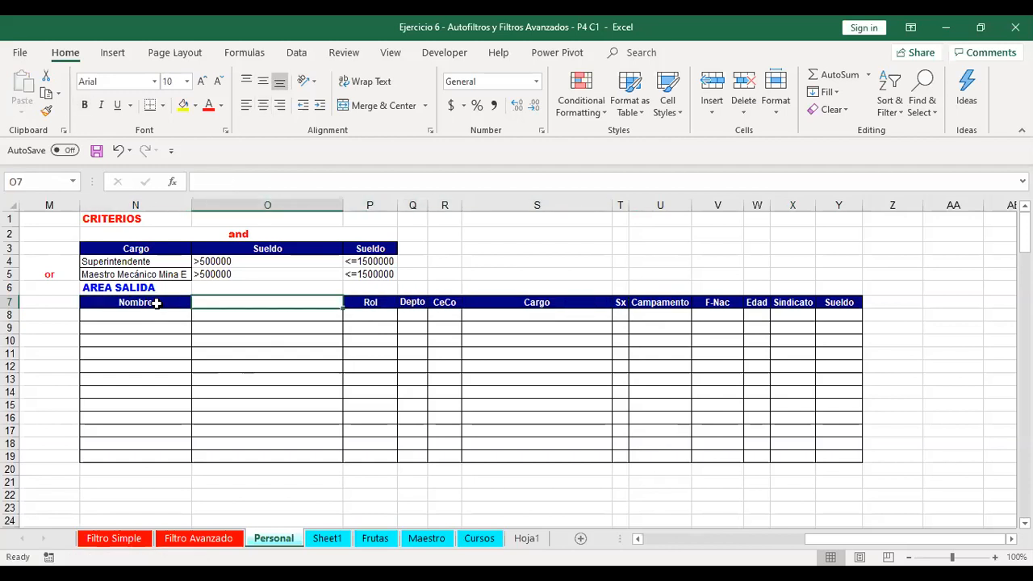
Step: Move the Sx and Campamento headings from T7:U7 to O7:P7, next to Nombre
key(Right)
key(Right)
key(Right)
key(Right)
key(Right)
key(Right)
key(Left)
key(ctrl+x)
key(Left)
key(Right)
key(shift+Right)
key(shift+Left)
key(shift+Right)
key(ctrl+x)
key(Left)
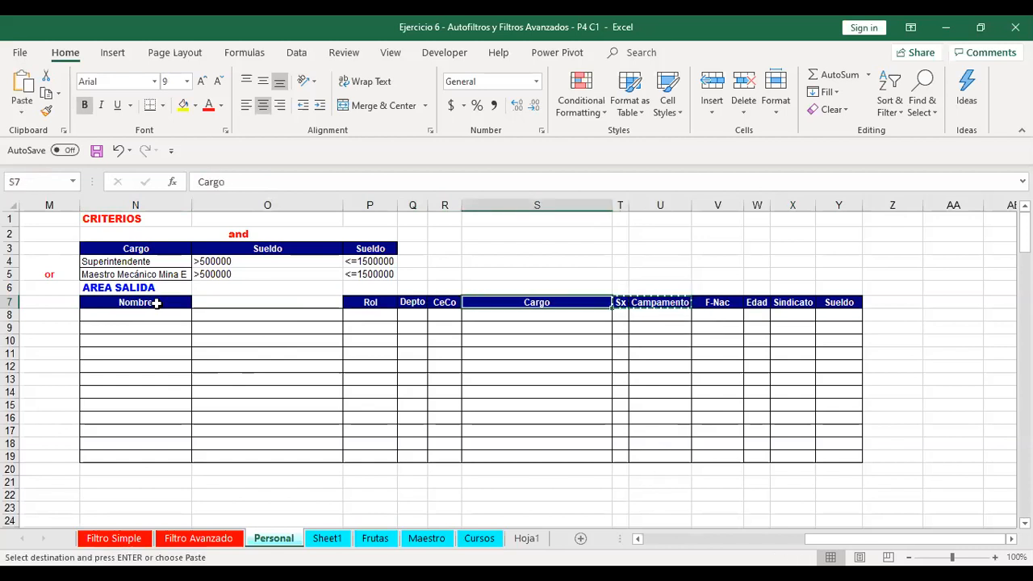
key(Left)
key(Left)
key(Left)
key(Left)
key(ctrl+v)
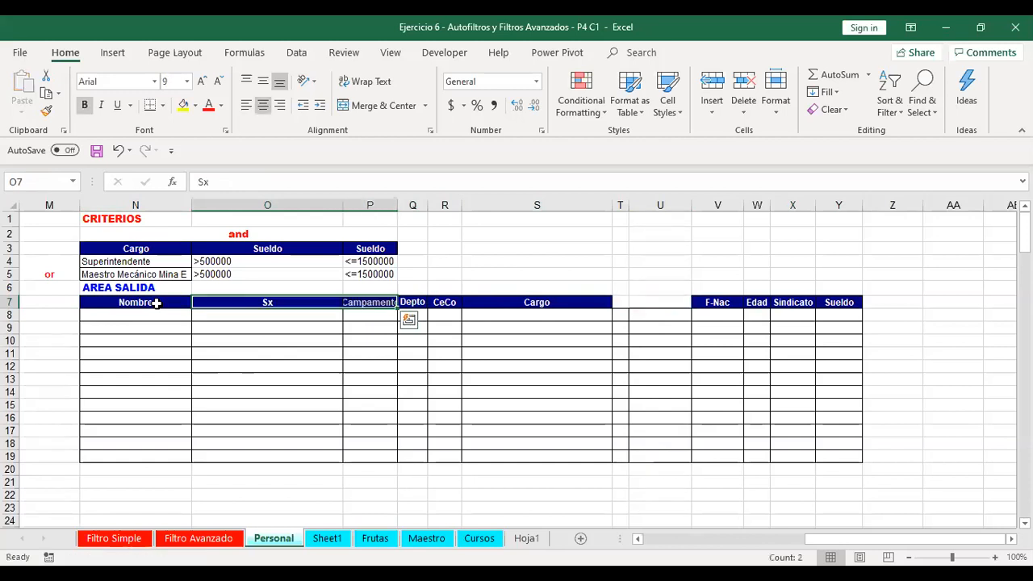
Step: Delete the unused output cells Q7:Y19 and fit column P's width to the Campamento heading
key(Right)
key(Right)
key(shift+Right)
key(shift+Right)
key(shift+Right)
key(shift+Right)
key(shift+Right)
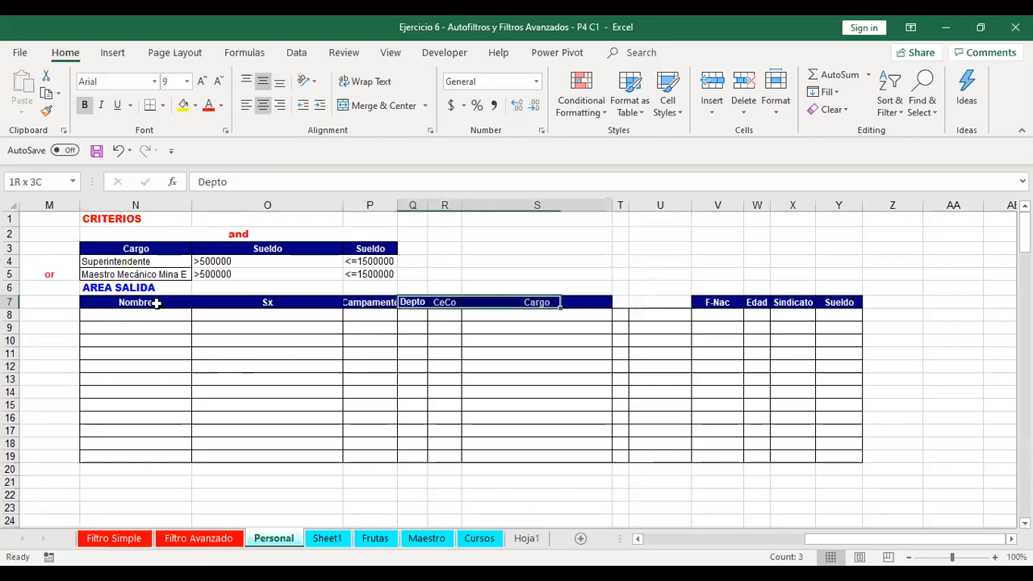
key(shift+Right)
key(shift+Right)
key(shift+Right)
key(shift+Down)
key(shift+Down)
key(shift+Down)
key(shift+Down)
key(shift+Down)
key(shift+Down)
key(shift+Down)
key(shift+Down)
key(shift+Down)
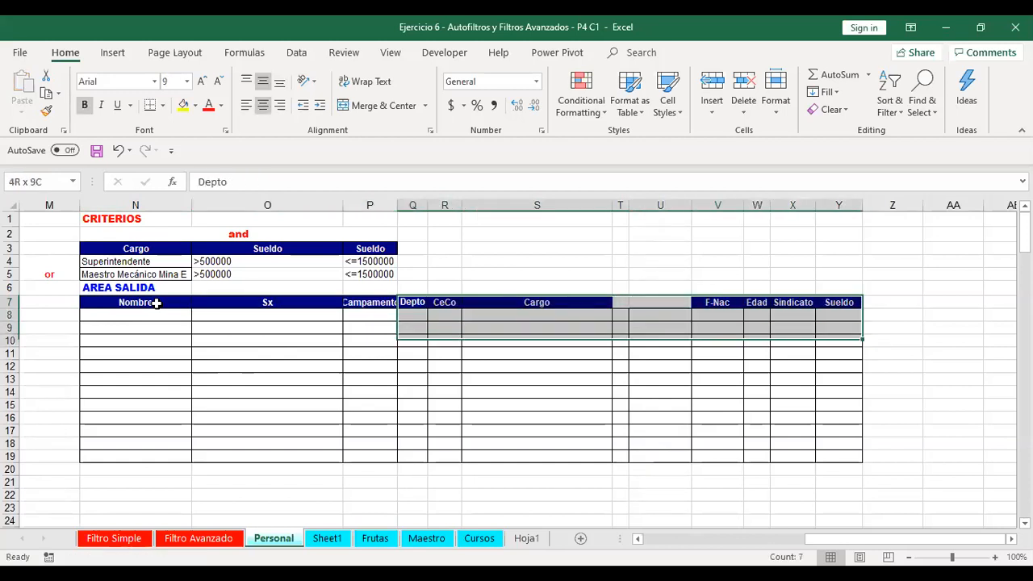
key(shift+Down)
key(shift+Down)
key(shift+Down)
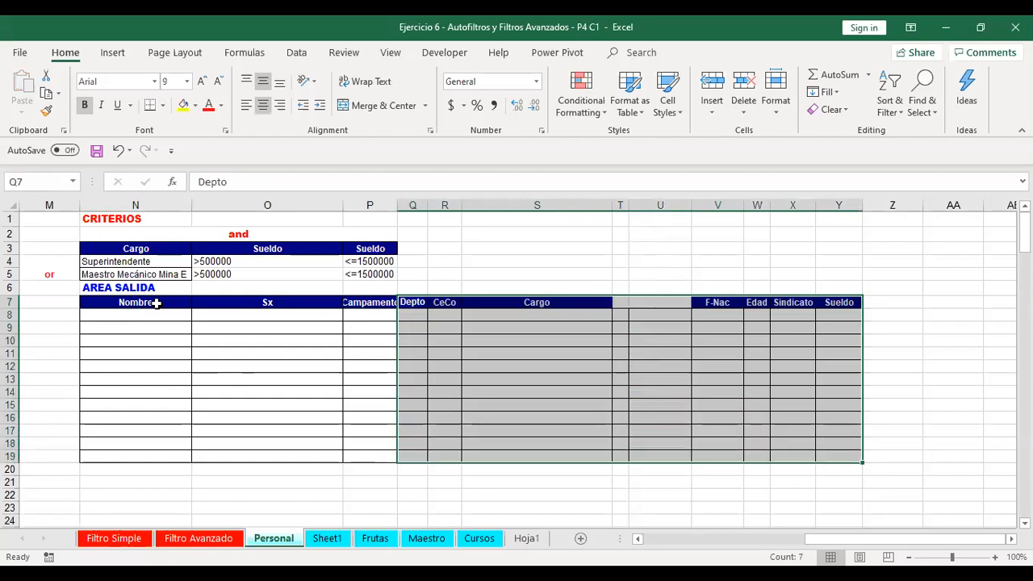
key(ctrl+minus)
key(Return)
key(Left)
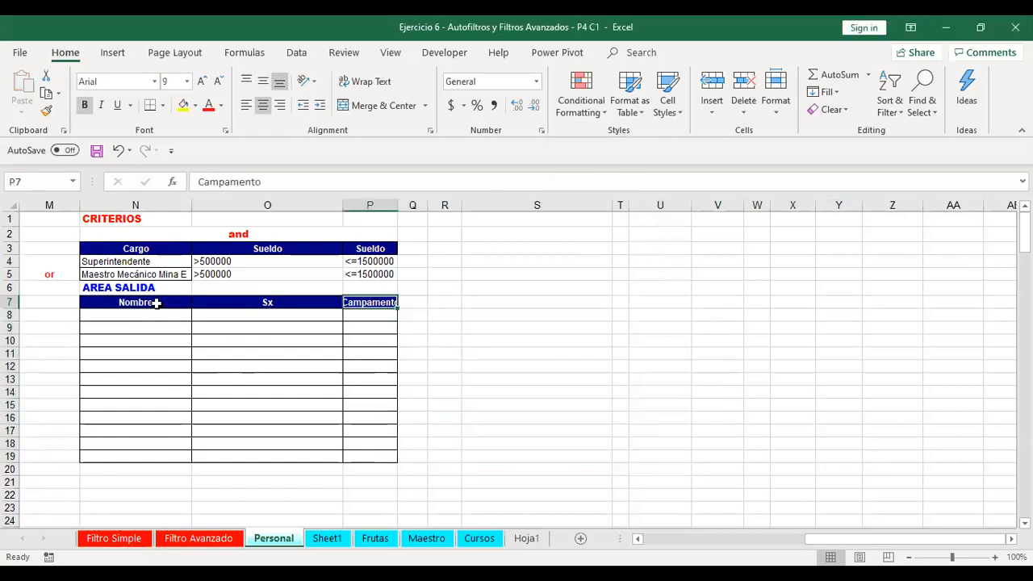
double_click(398, 205)
Step: Delete the empty bordered cells N8:P19 below the output headings, shifting cells left
key(Down)
key(Left)
key(Left)
key(shift+Right)
key(shift+Right)
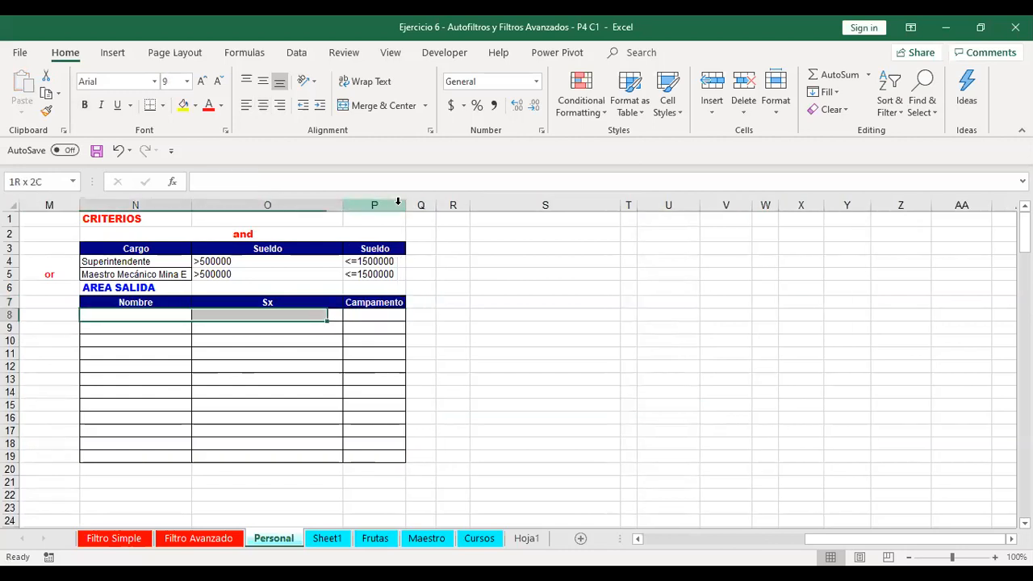
key(shift+Down)
key(shift+Down)
key(shift+Down)
key(shift+Down)
key(shift+Down)
key(shift+Down)
key(shift+Down)
key(shift+Down)
key(shift+Down)
key(shift+Down)
key(shift+Down)
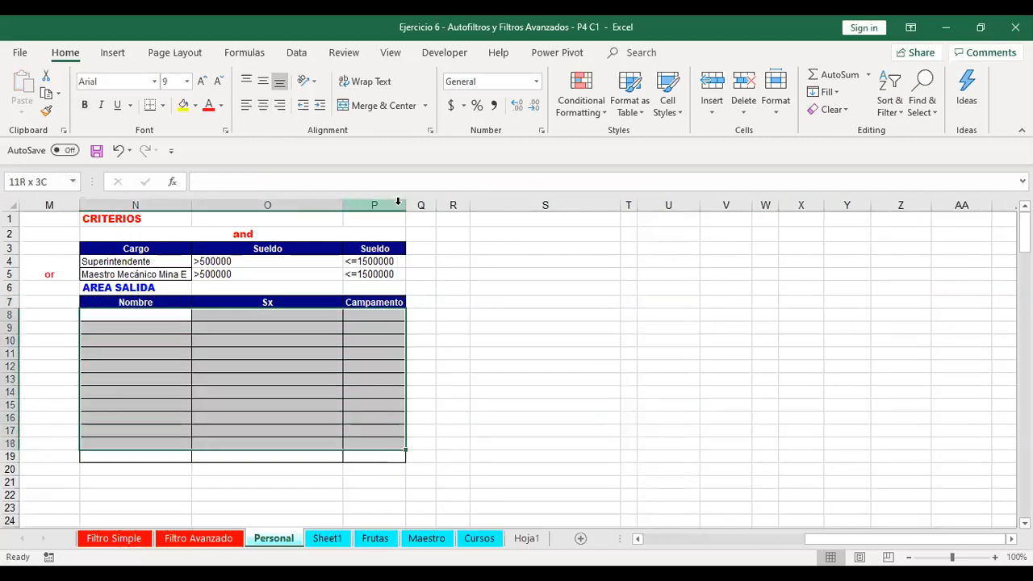
key(ctrl+minus)
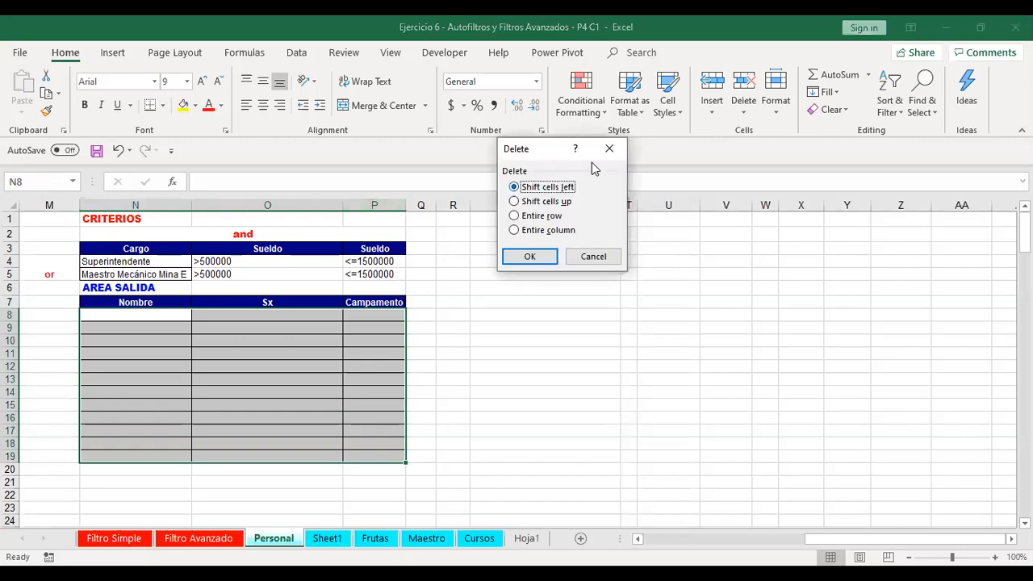
click(530, 257)
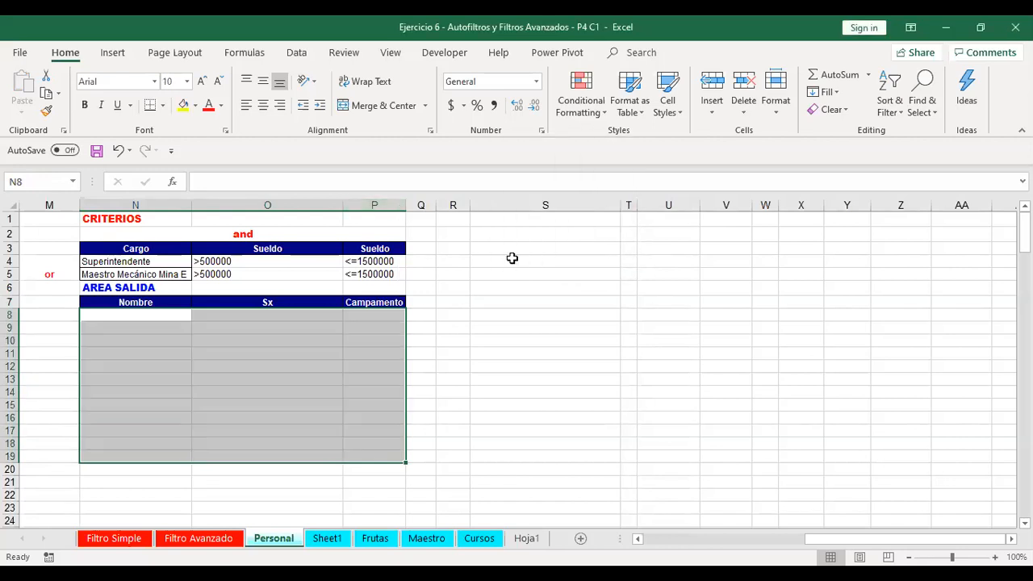
Step: Look over the source list's columns alongside the criteria and output headings
click(461, 436)
key(Left)
key(Left)
key(Left)
key(Left)
key(Left)
key(Left)
key(Left)
key(Left)
key(Left)
key(Left)
key(Left)
key(Left)
key(Left)
key(Left)
key(Left)
key(Left)
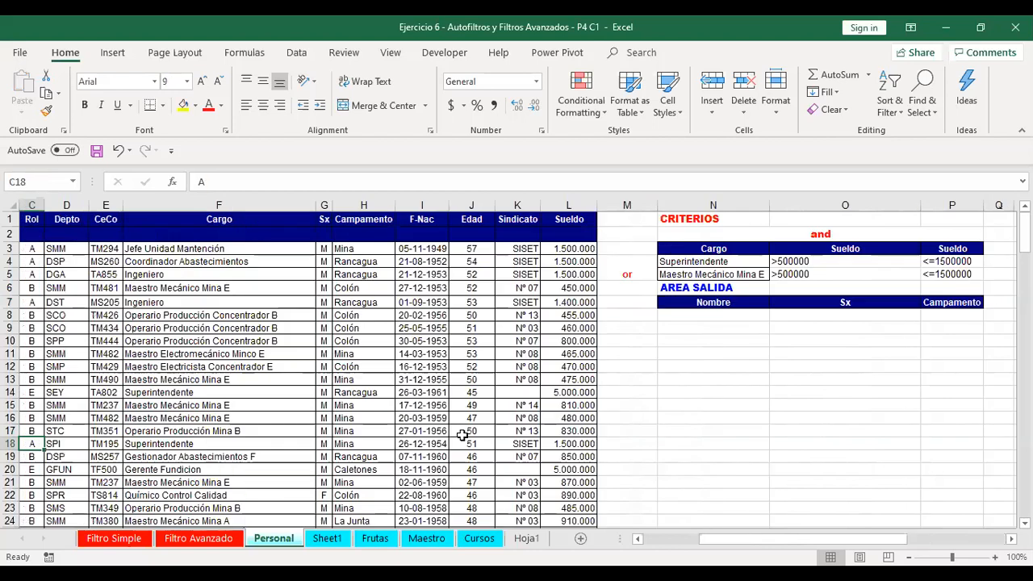
key(Right)
key(Right)
key(Right)
key(Right)
key(Right)
key(Right)
key(Right)
key(Right)
key(Right)
key(Right)
key(Right)
key(Right)
key(Right)
key(Right)
key(Right)
key(Right)
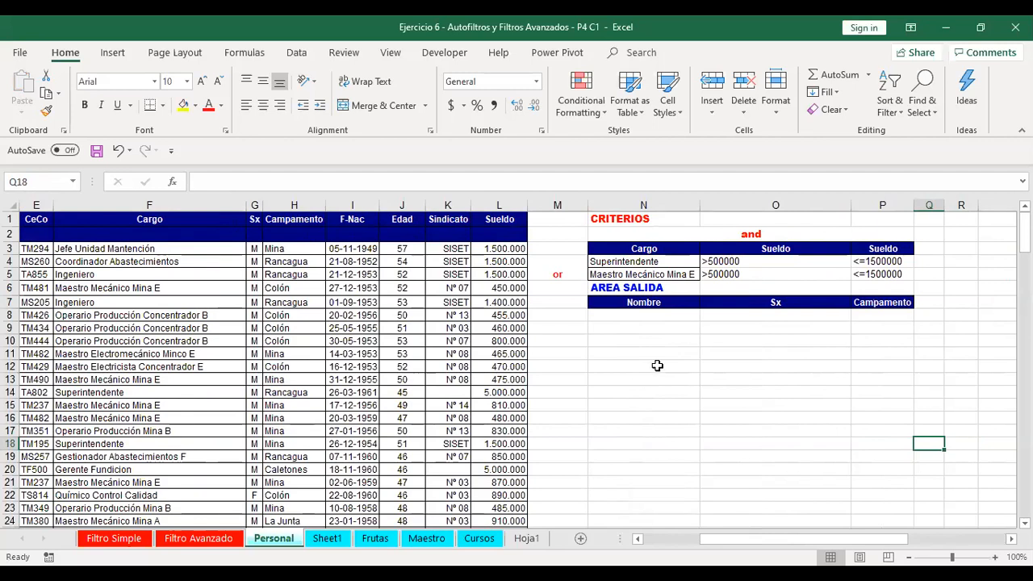
Step: Set up an advanced filter of A1:L152 that copies to another location, using N3:P5 as the criteria range
click(294, 54)
click(525, 113)
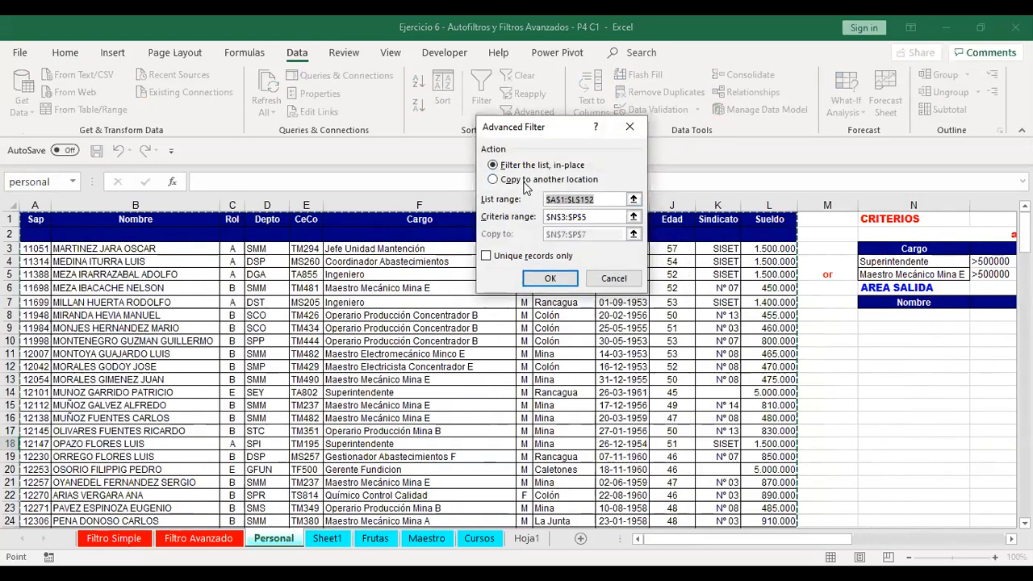
click(523, 182)
click(627, 218)
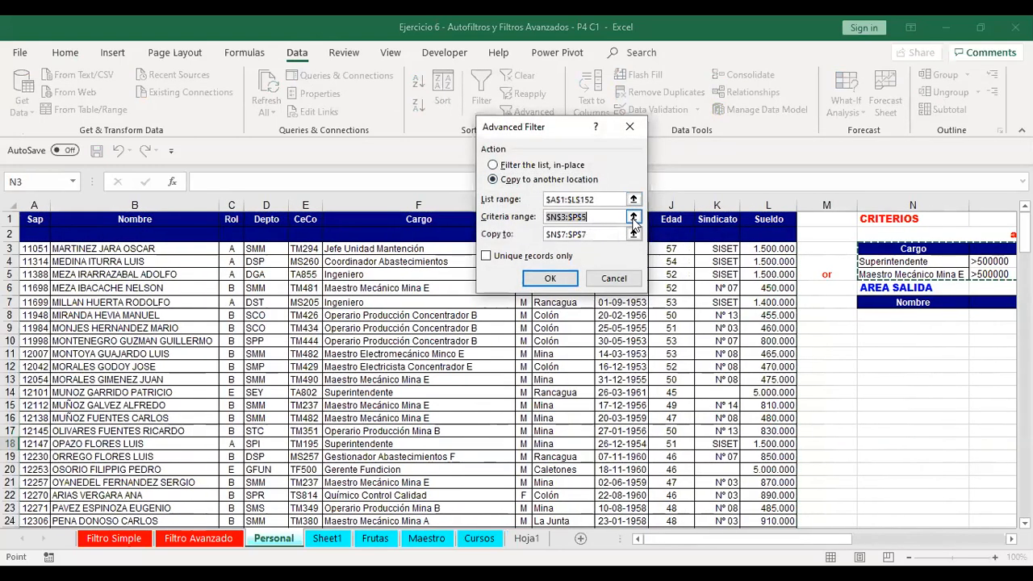
click(634, 219)
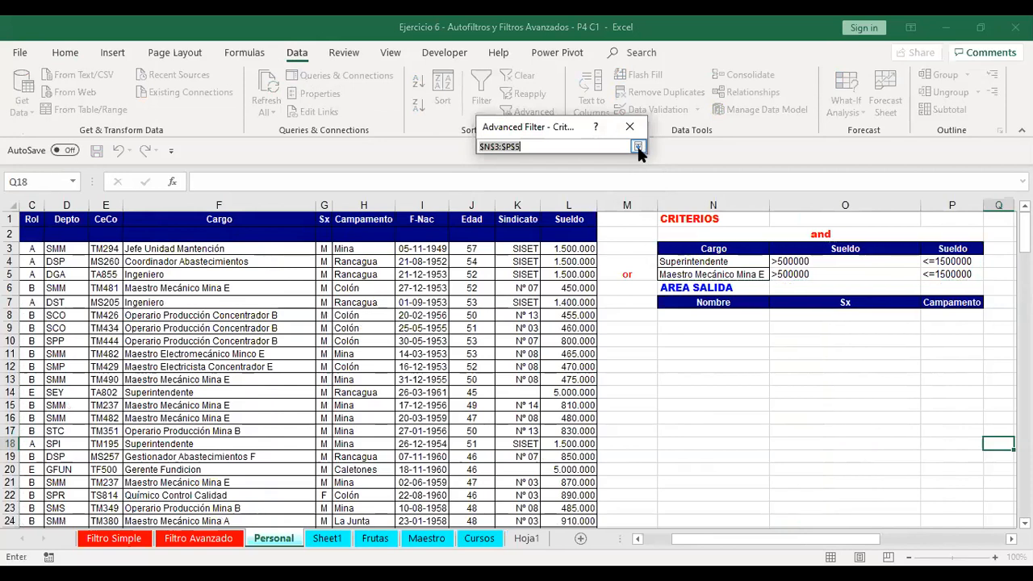
click(637, 146)
Step: Set the output range to the headings in N7:P7, limit it to unique records only, and run the advanced filter
click(636, 232)
drag(685, 300, 967, 300)
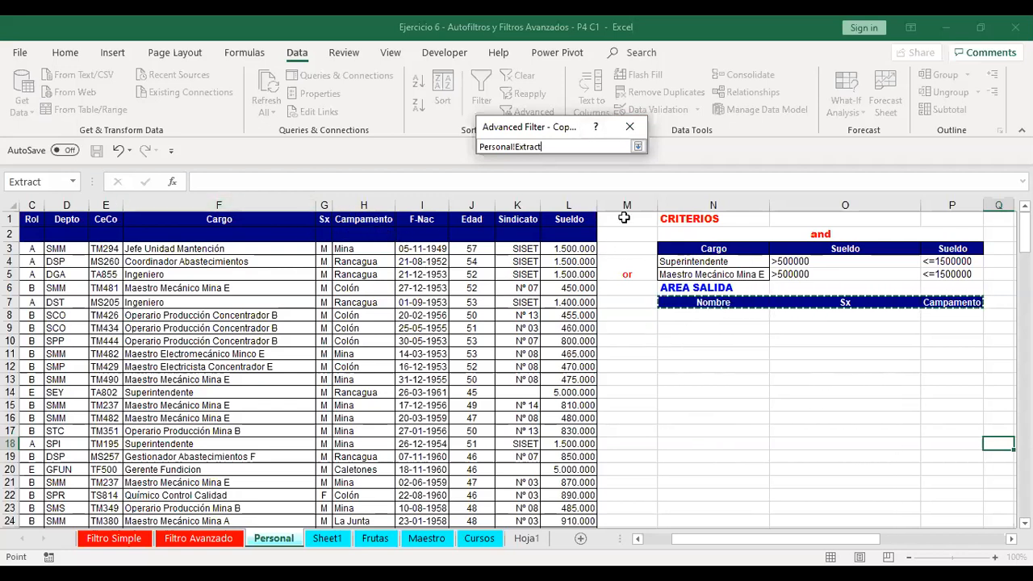
click(637, 148)
click(486, 255)
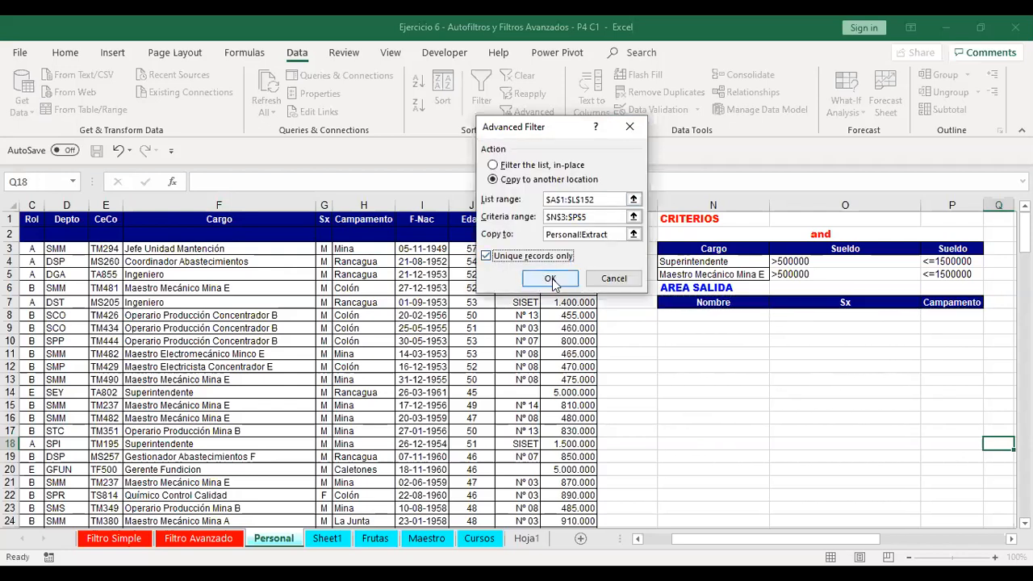
click(551, 279)
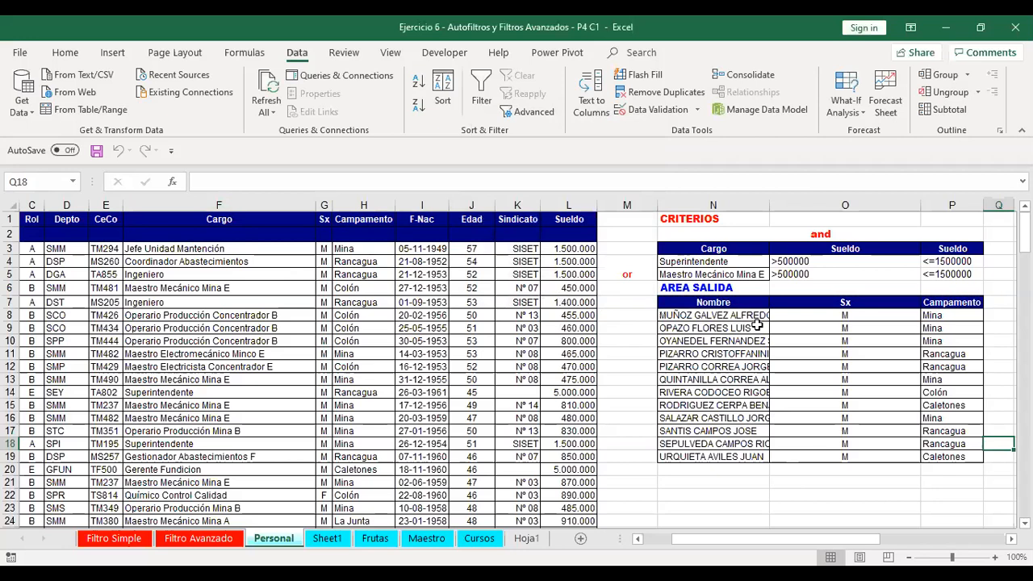
Step: Fit column N's width to the extracted names in the output area
double_click(768, 206)
click(849, 482)
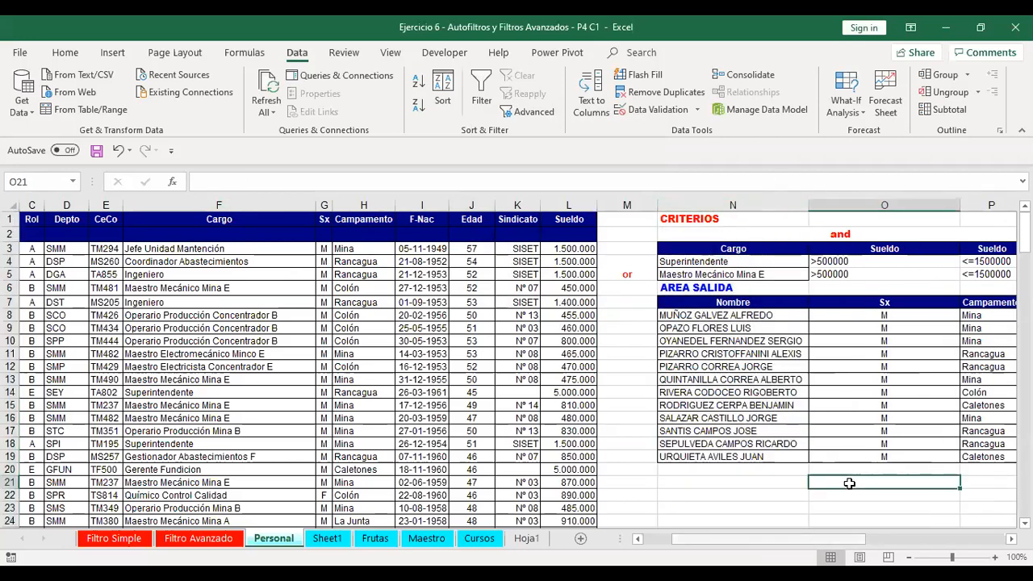
scroll(849, 482, right, 2)
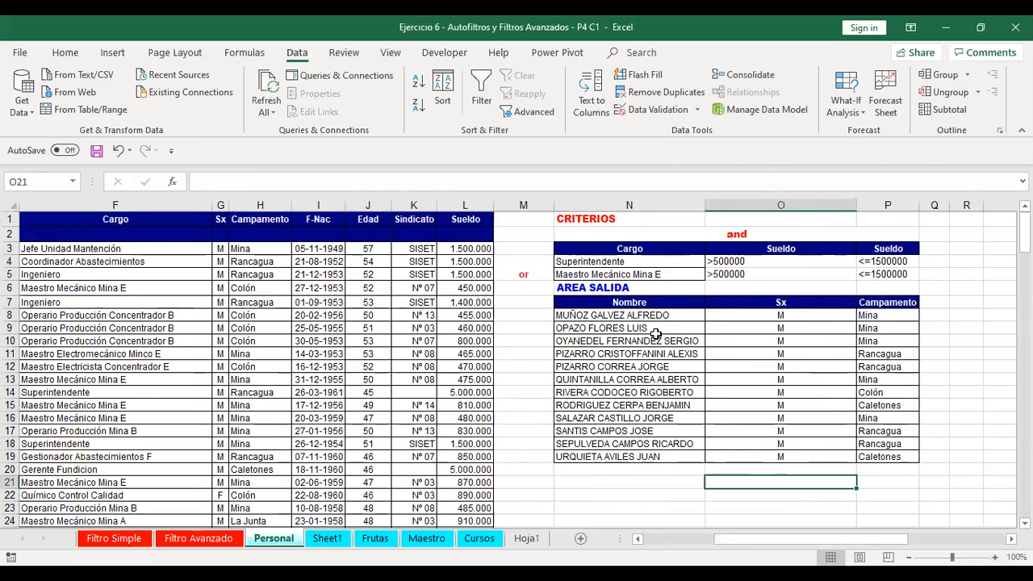
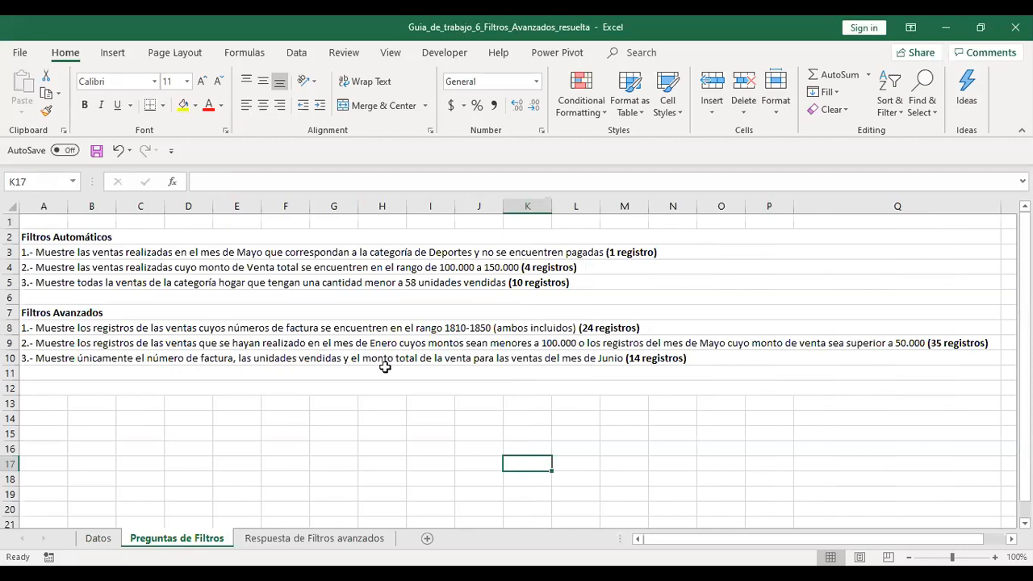
Step: Examine the 2012 invoice list on the Datos sheet and the filter exercises on the Preguntas de Filtros sheet
click(97, 539)
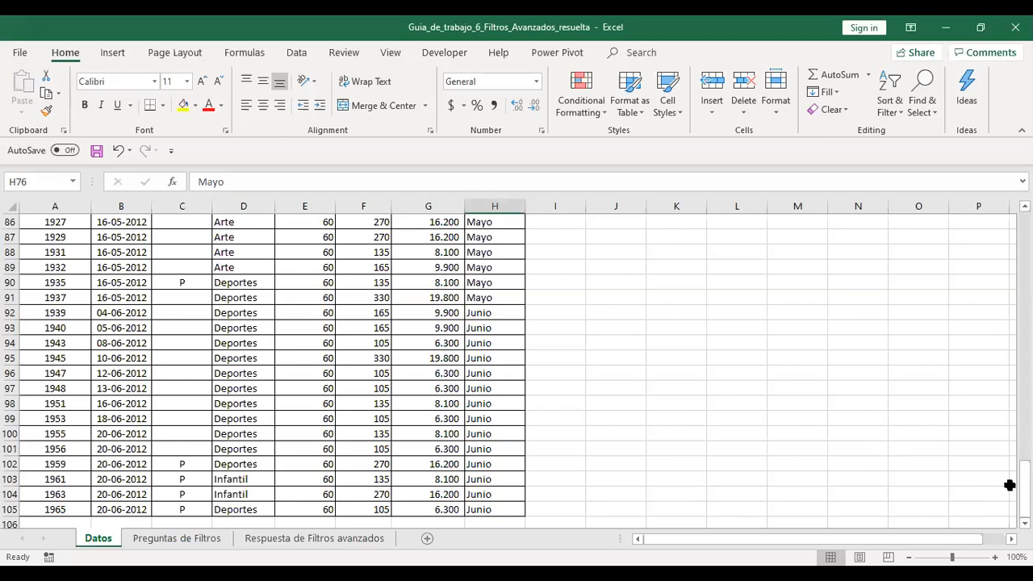
drag(1024, 488, 1024, 238)
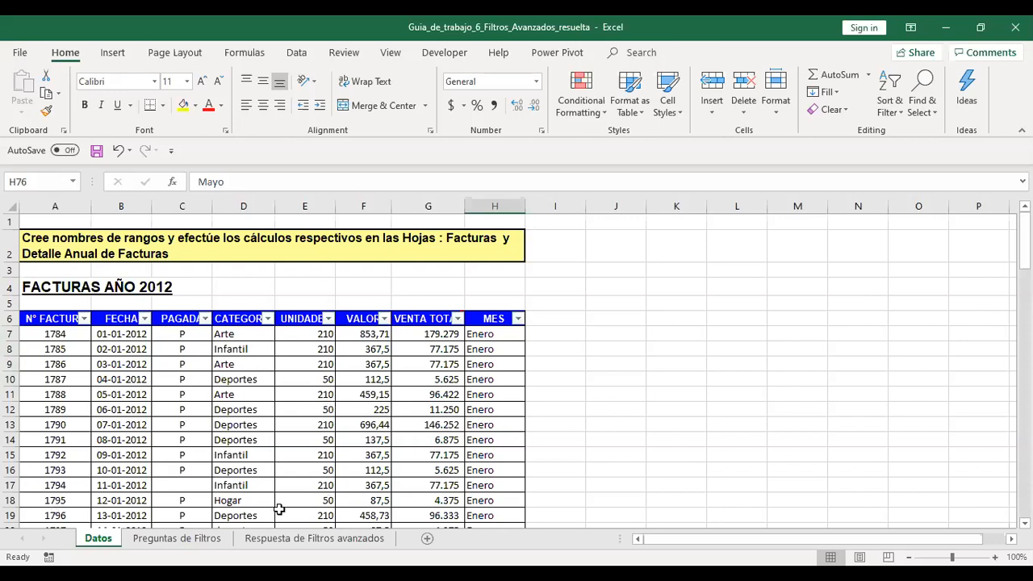
click(178, 538)
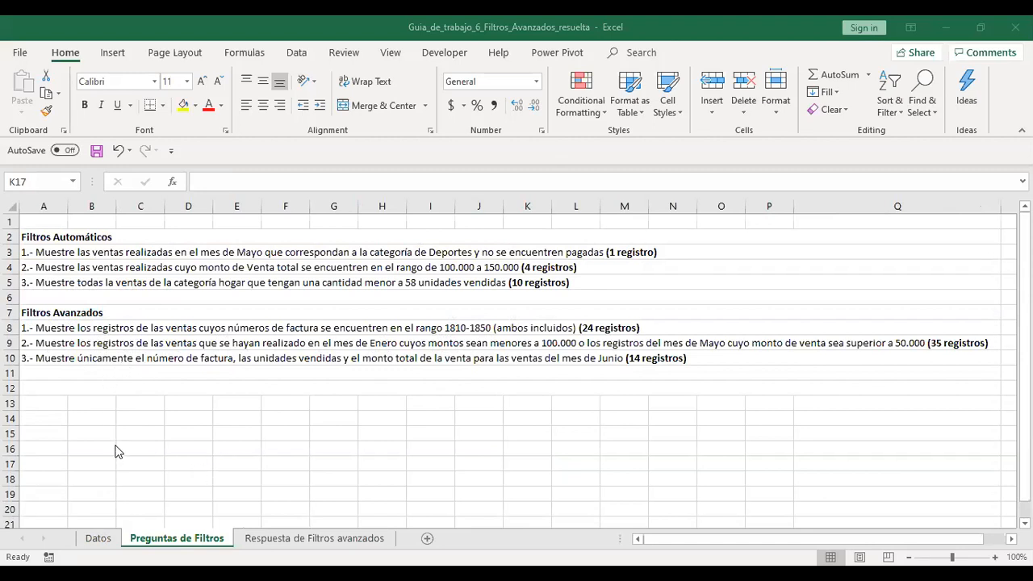
click(106, 544)
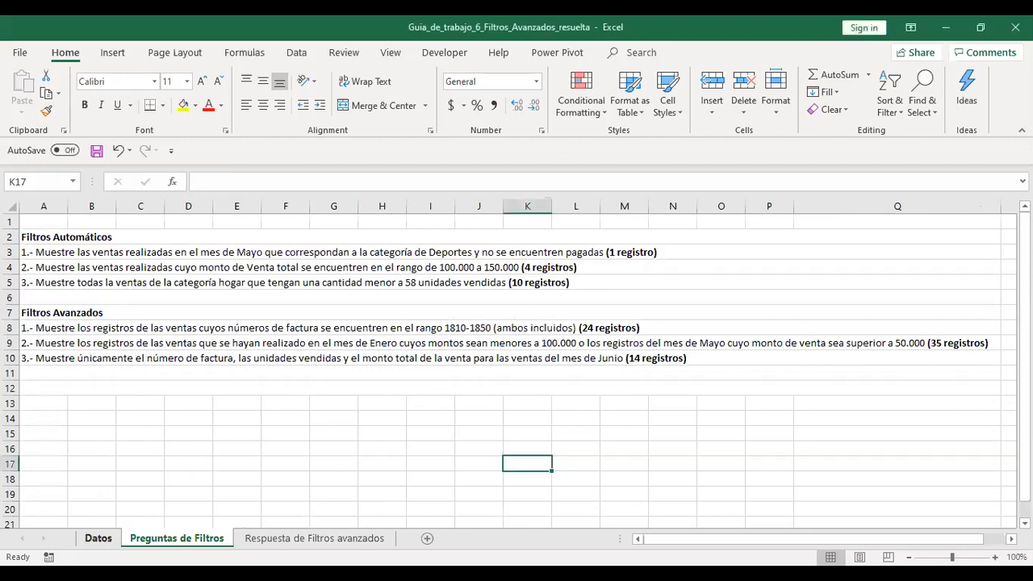
click(95, 539)
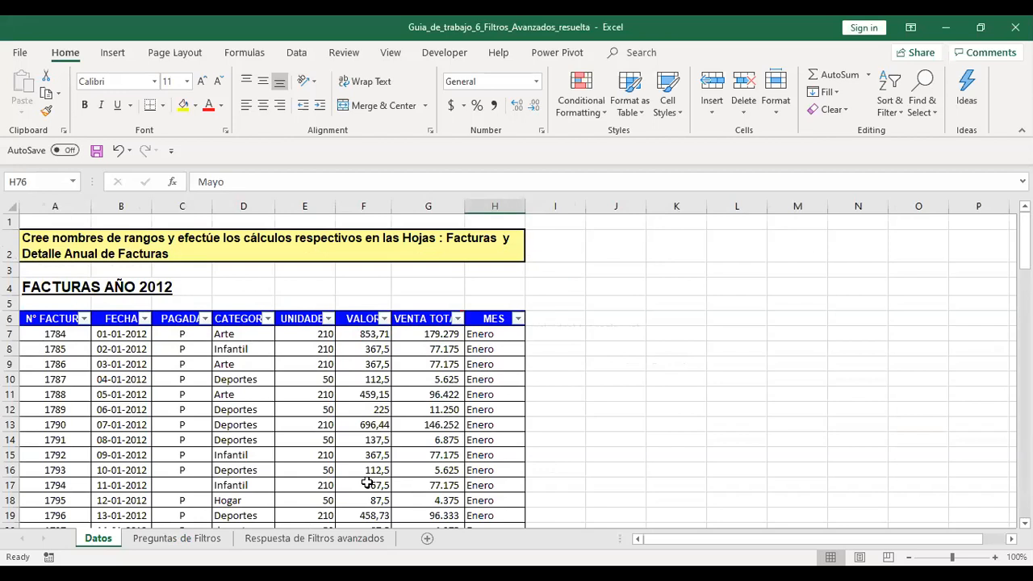
click(185, 539)
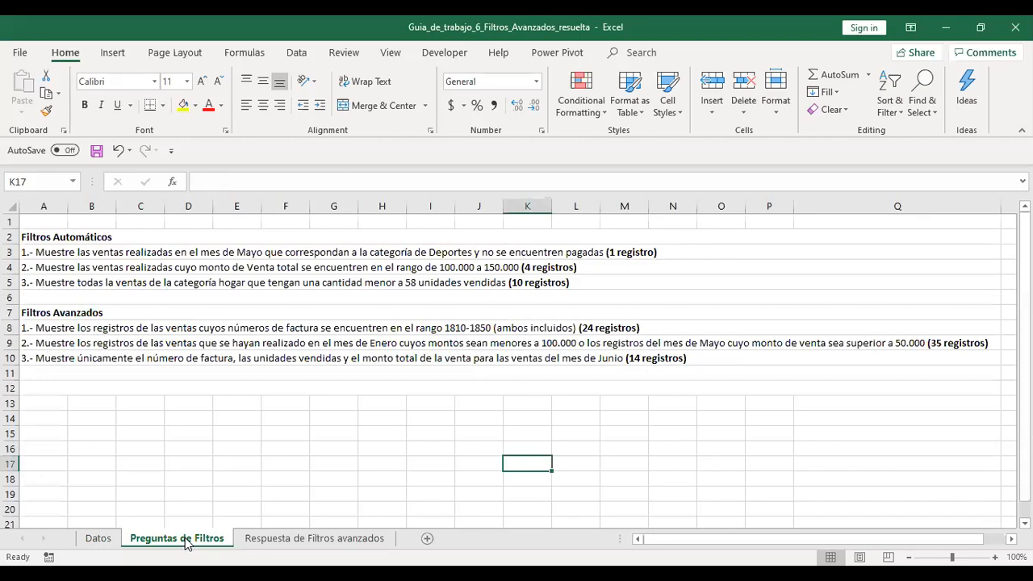
Step: On the Datos sheet, copy the MES heading to K3 and enter the criterion Junio in K4
click(100, 538)
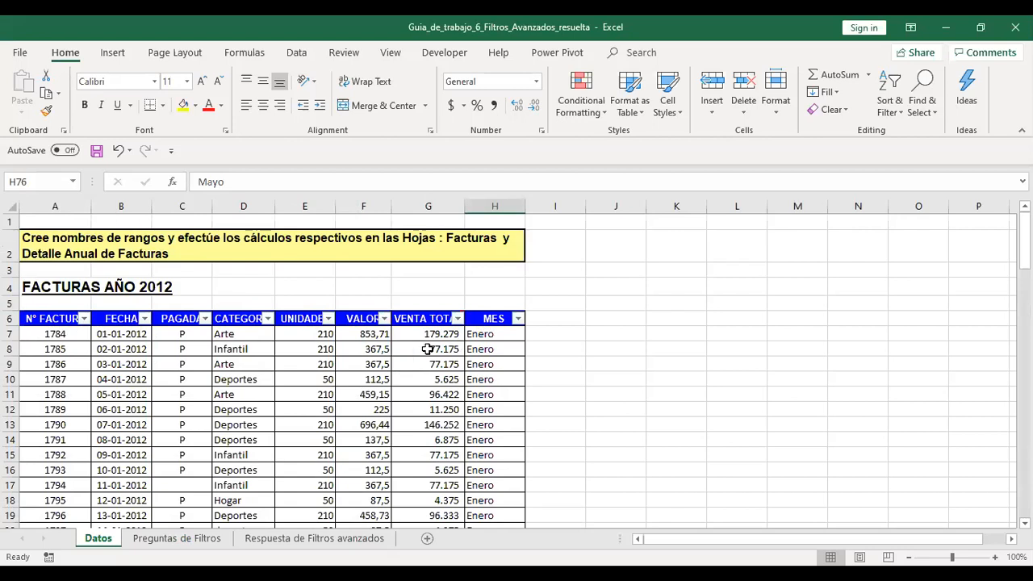
click(479, 320)
key(ctrl+c)
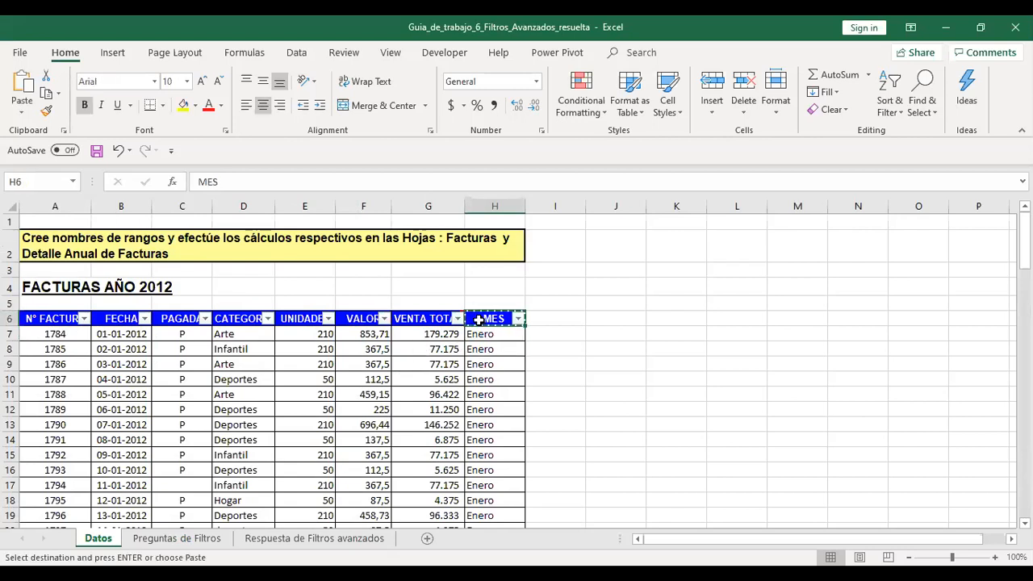
click(676, 269)
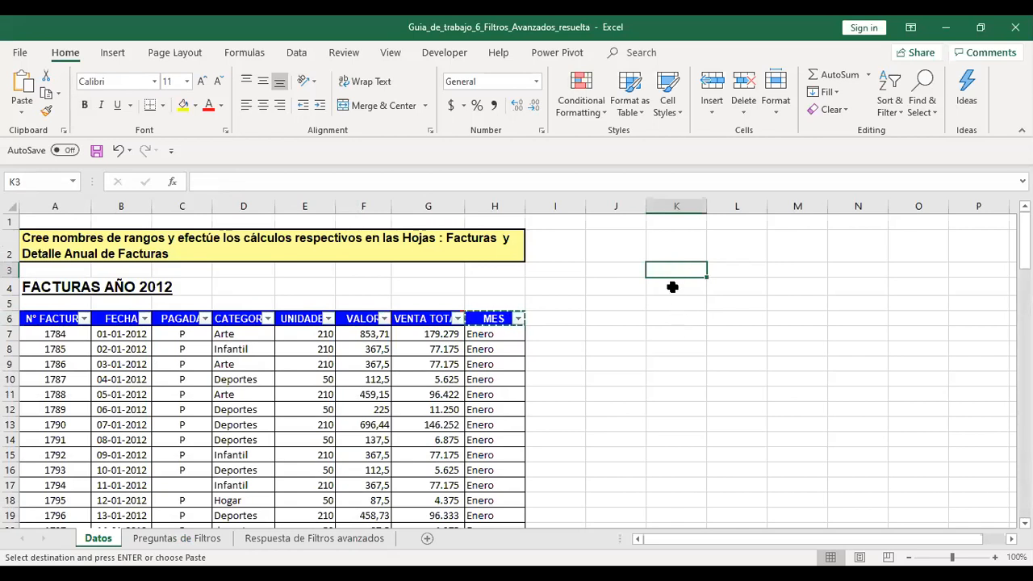
key(ctrl+v)
click(669, 286)
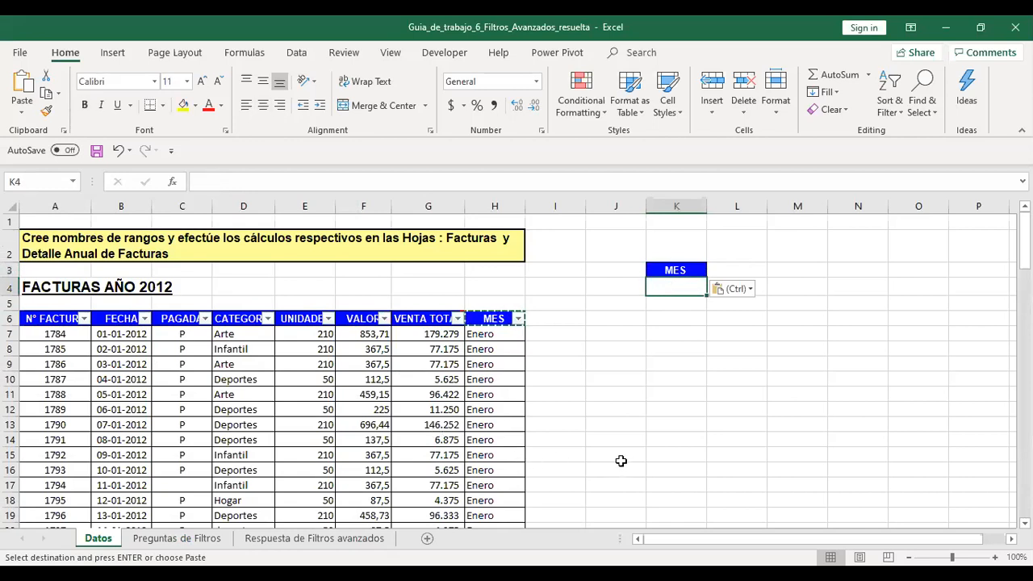
text(Junio)
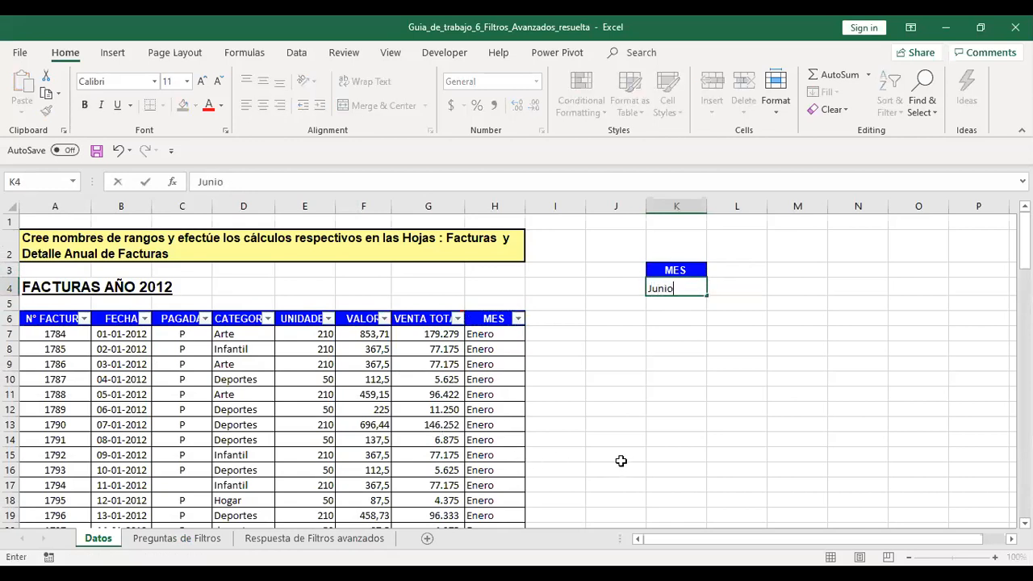
key(Return)
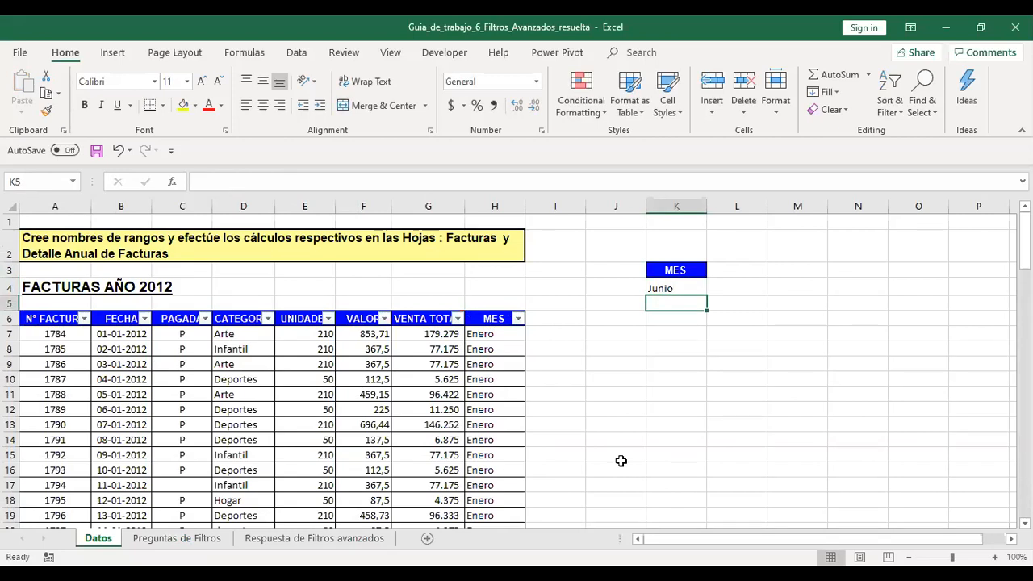
Step: On the Datos sheet, copy the N° FACTURA, UNIDADES and VENTA TOTAL headings to K6, L6 and M6 as the output headings
click(179, 538)
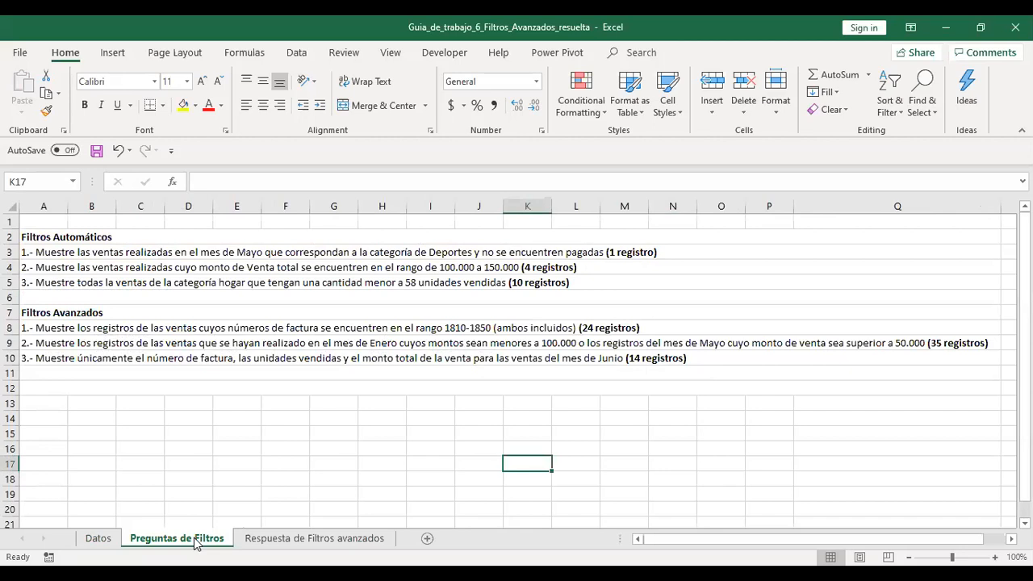
click(99, 542)
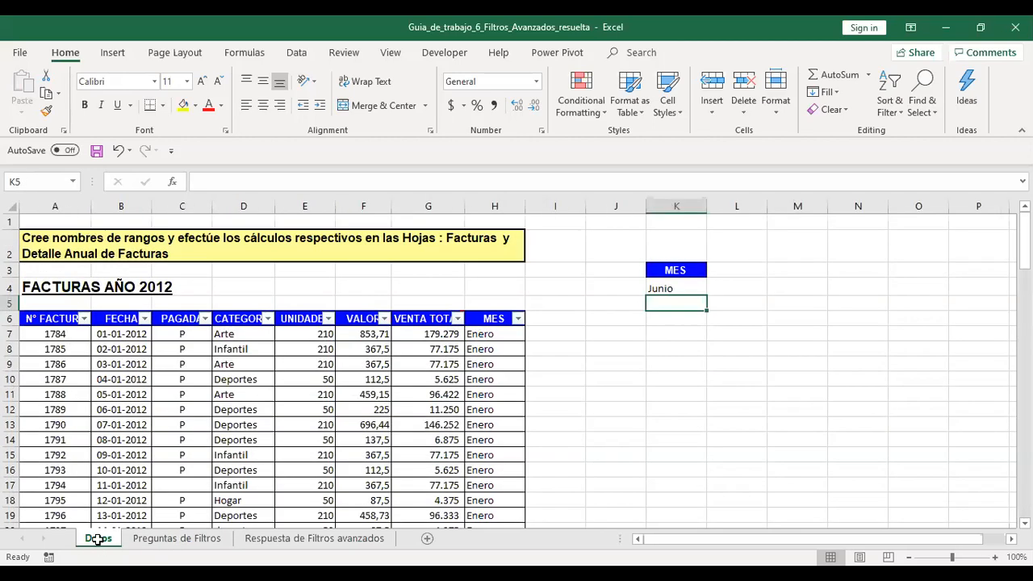
click(32, 321)
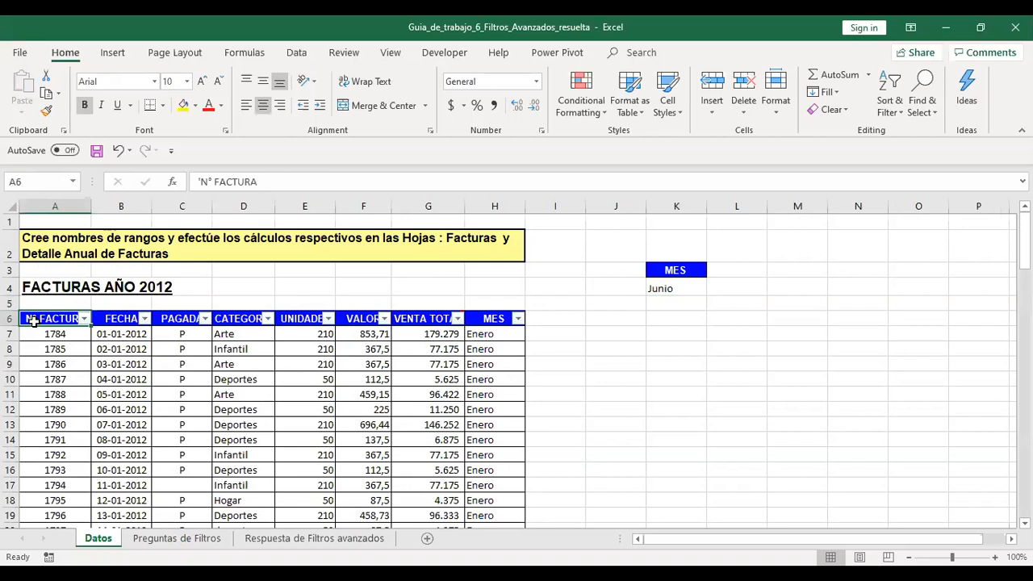
key(ctrl+c)
click(668, 321)
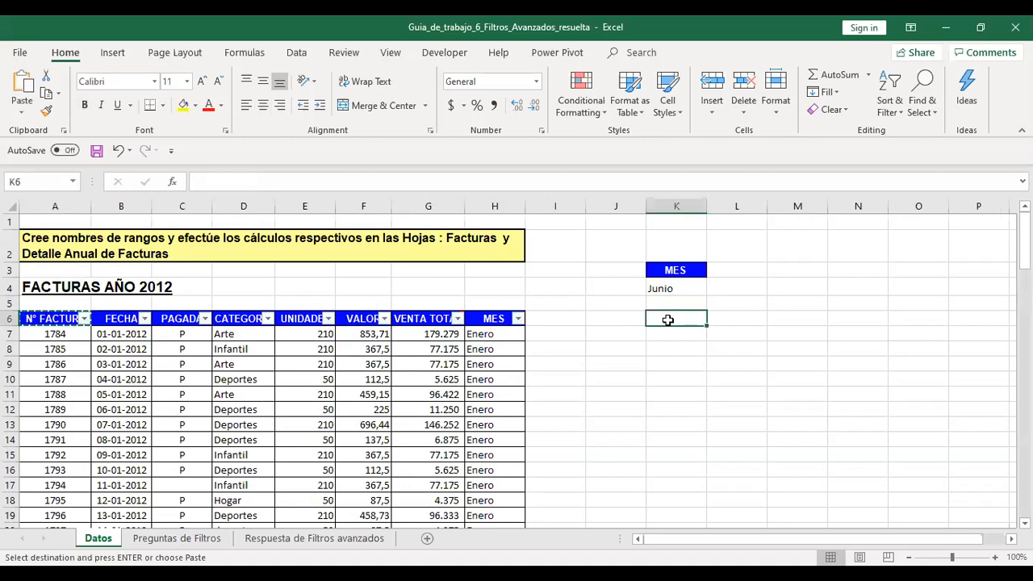
key(ctrl+v)
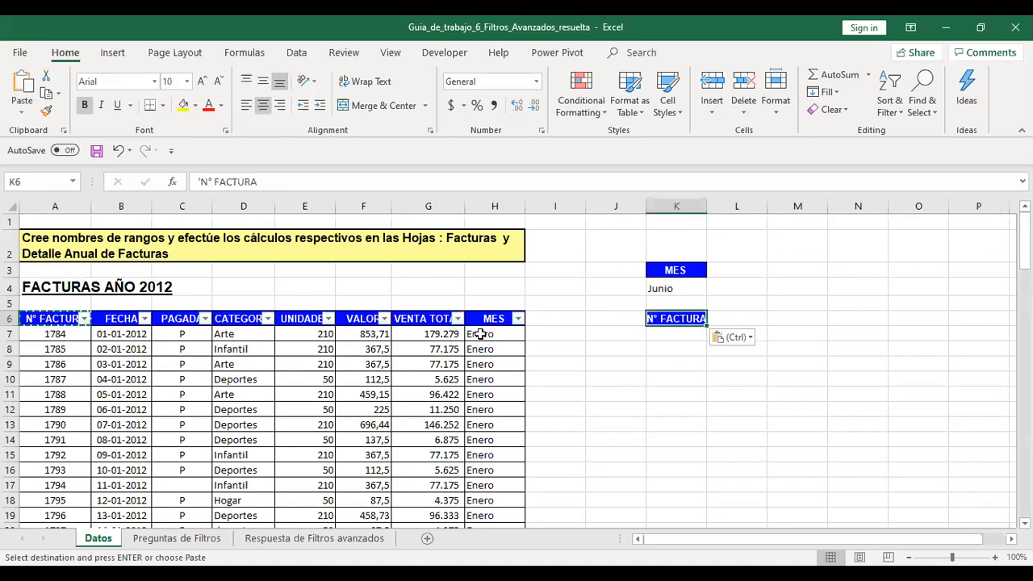
click(289, 321)
key(ctrl+c)
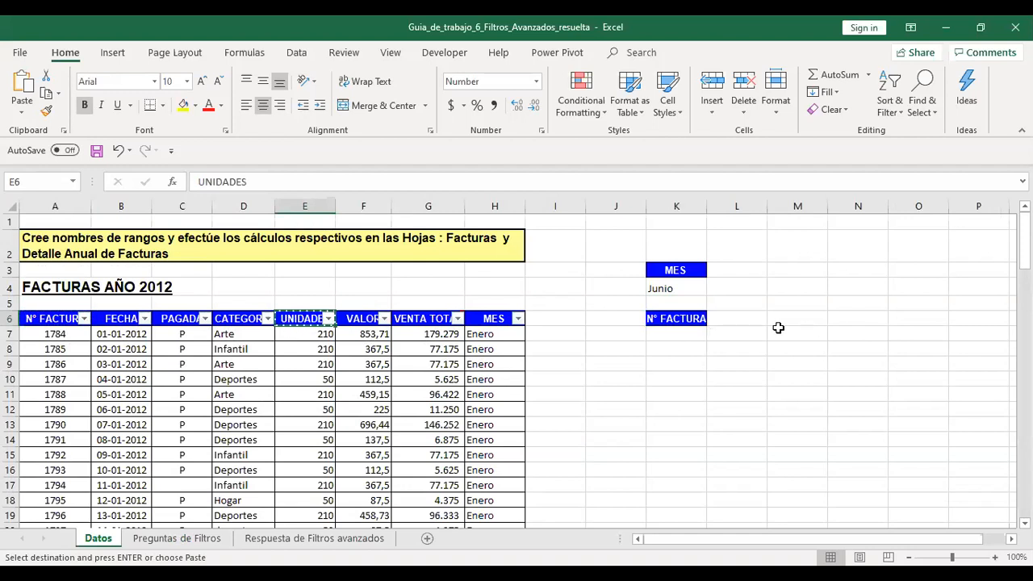
click(742, 320)
key(ctrl+v)
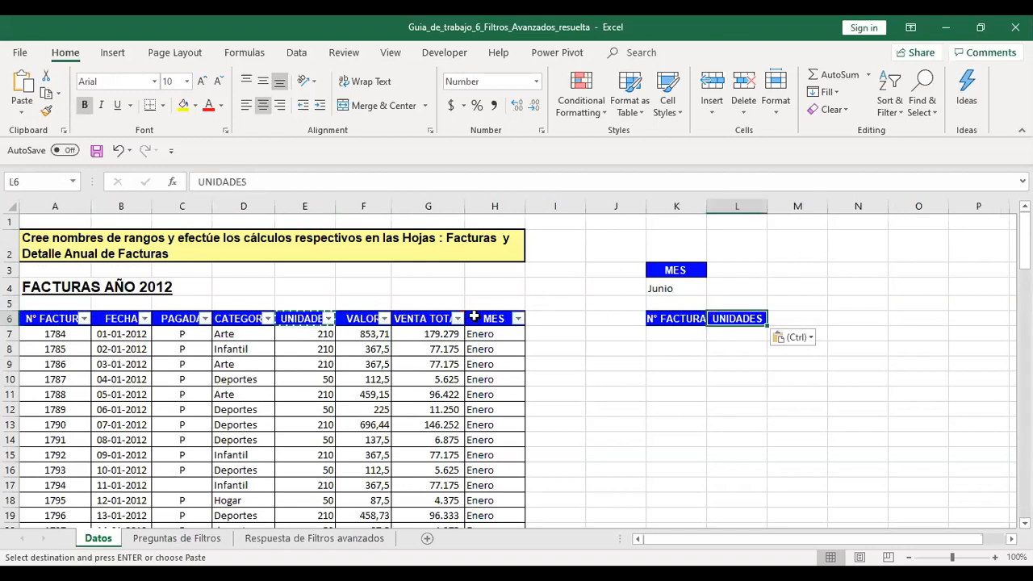
click(408, 318)
key(ctrl+c)
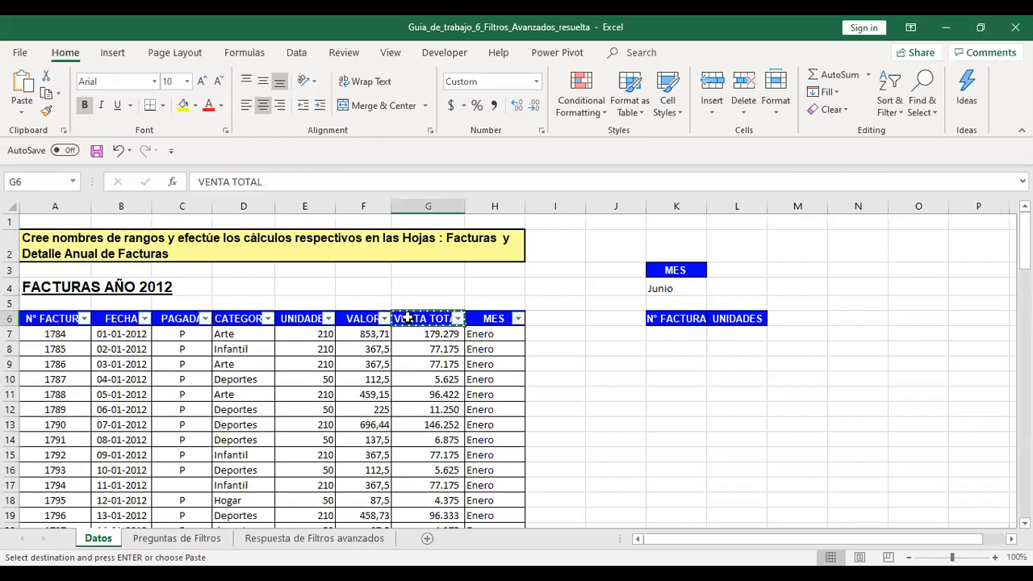
click(792, 319)
key(Return)
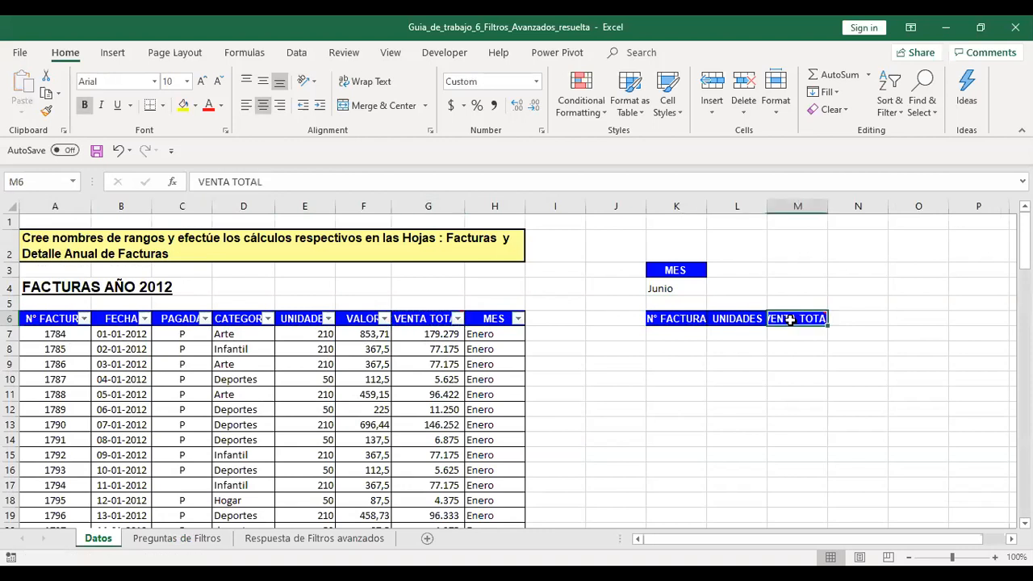
click(753, 381)
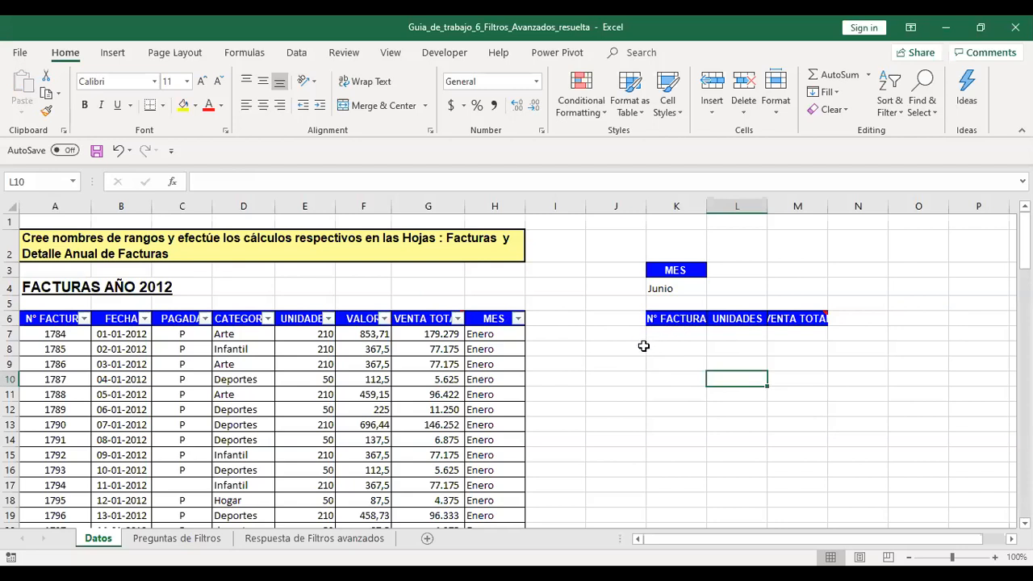
Step: Set up an advanced filter that copies to another location, with list range A6:H105 and criteria range K3:K4
click(297, 53)
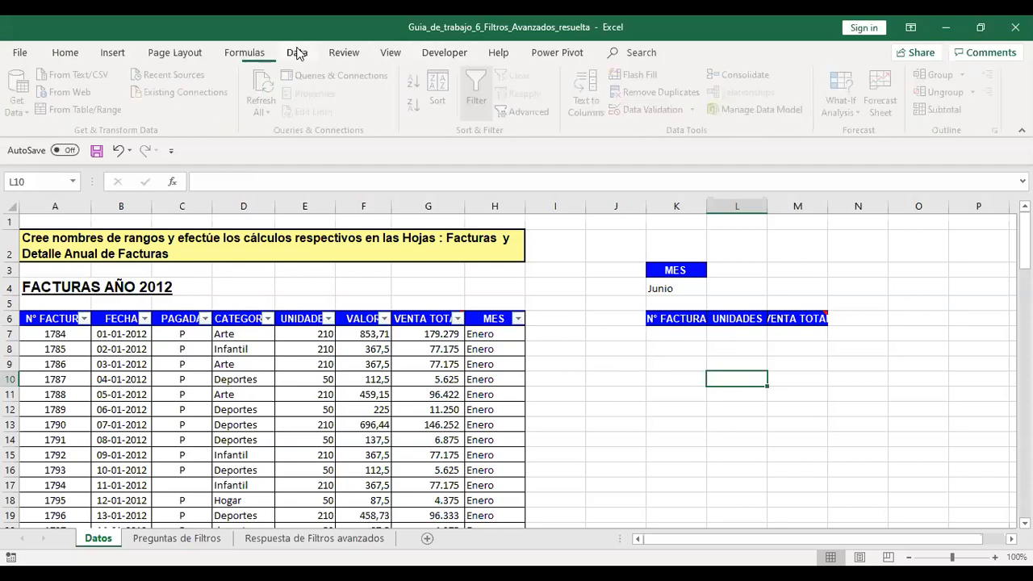
click(515, 111)
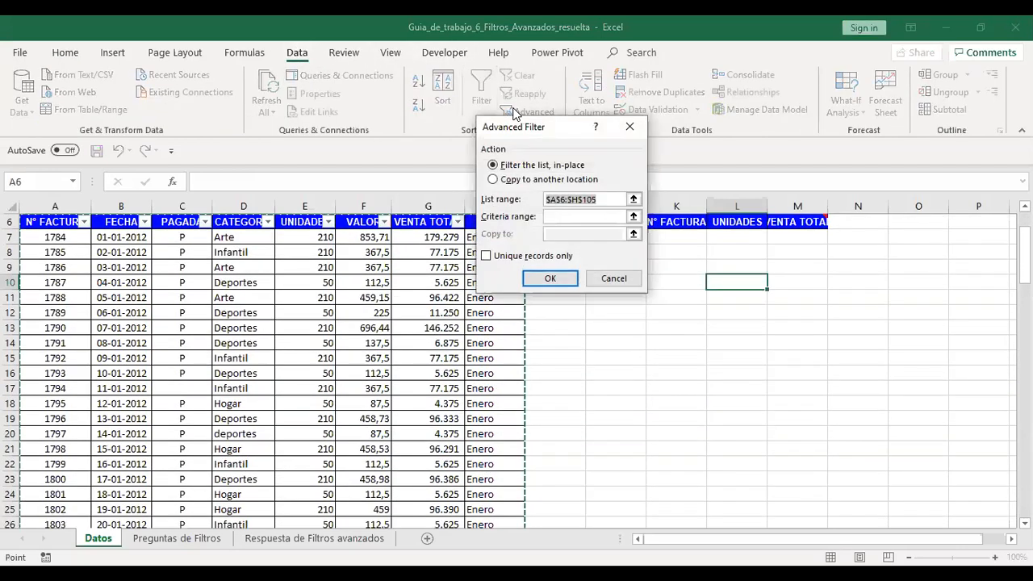
click(511, 181)
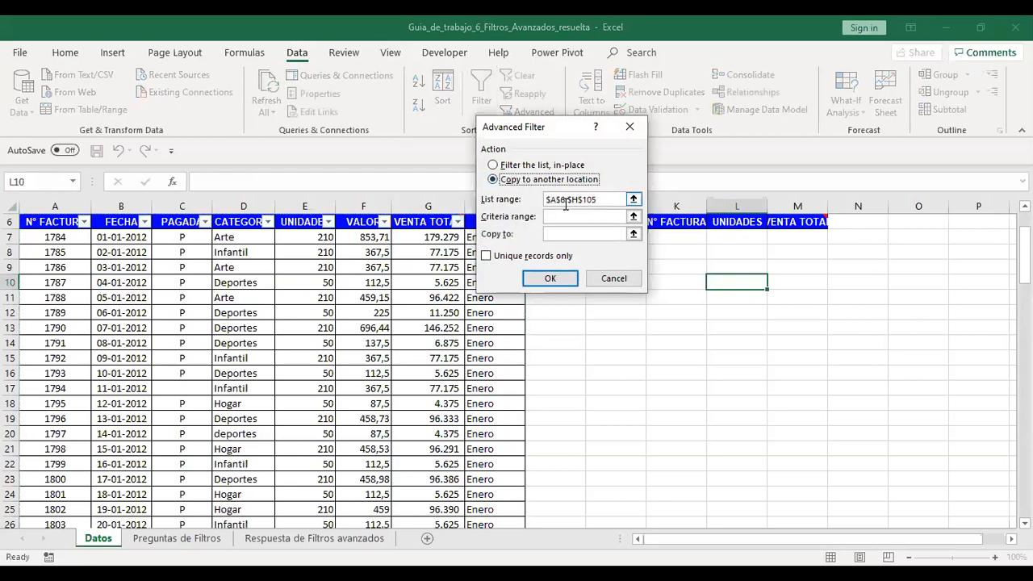
click(633, 200)
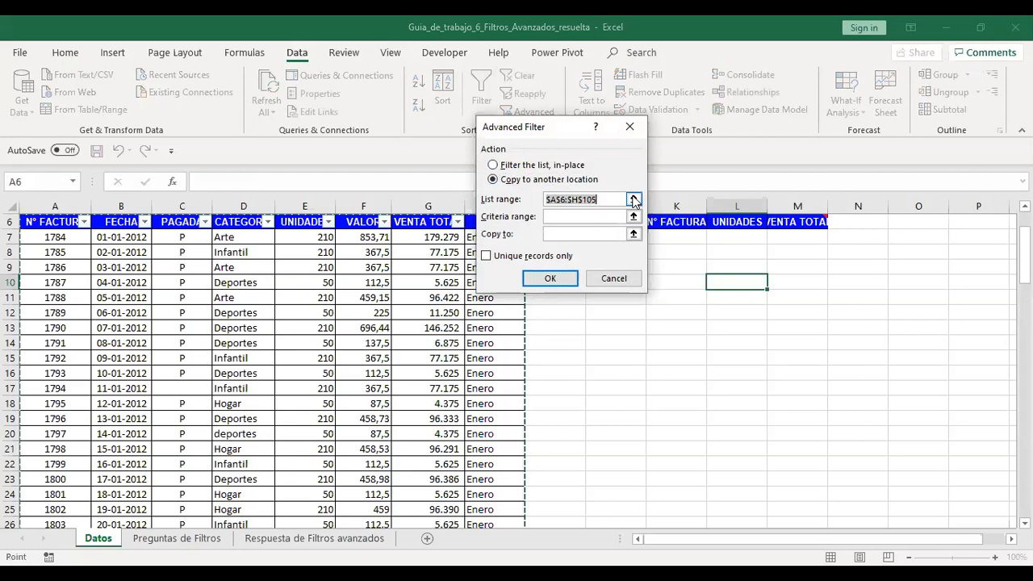
click(634, 200)
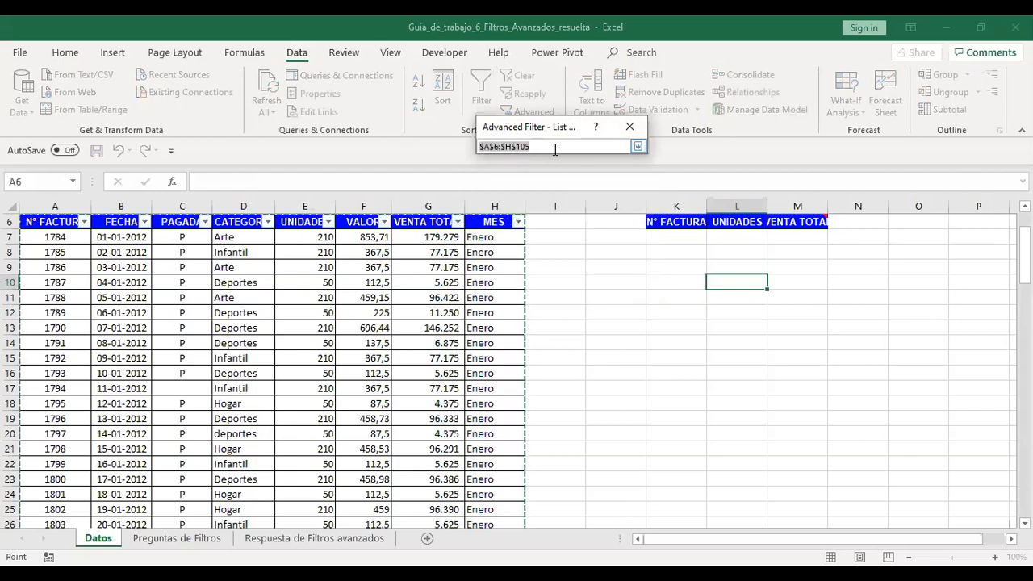
click(638, 146)
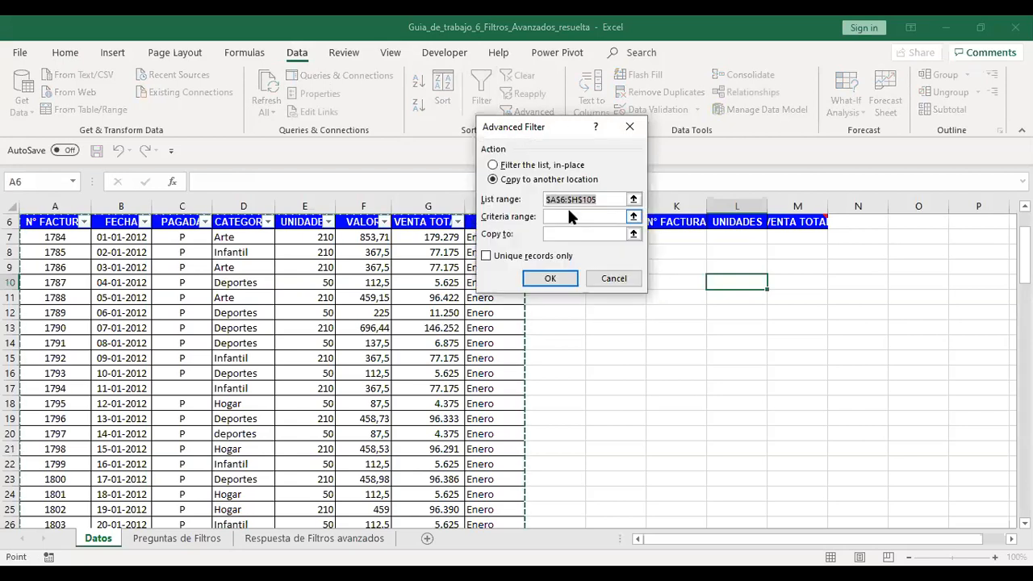
click(633, 216)
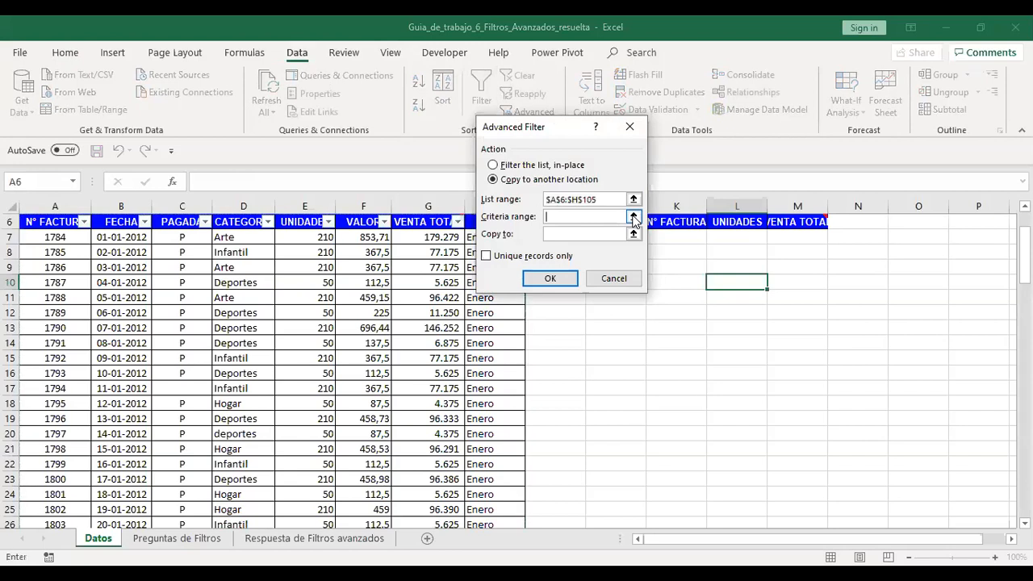
scroll(923, 250, up, 2)
drag(680, 269, 682, 284)
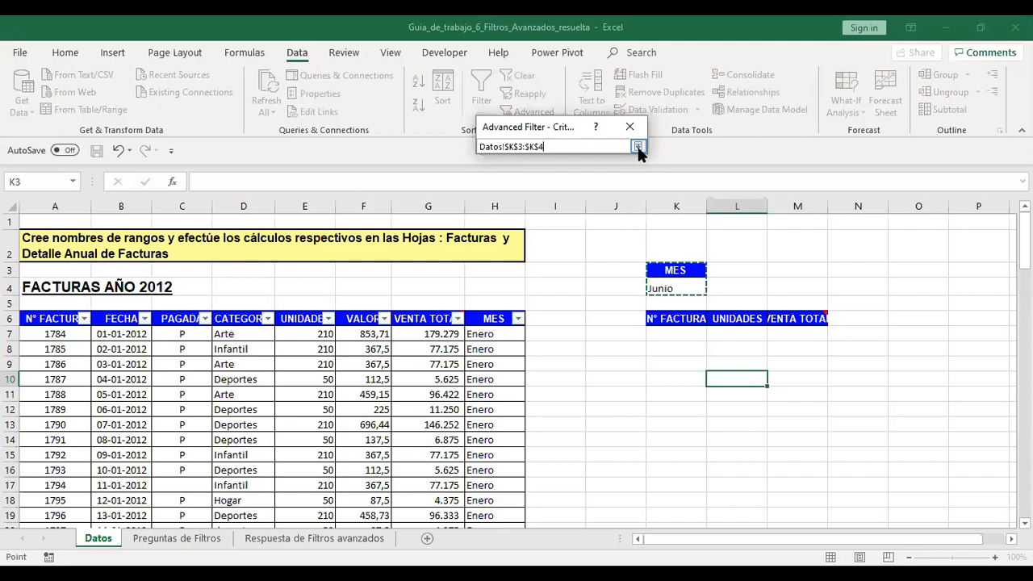
click(637, 146)
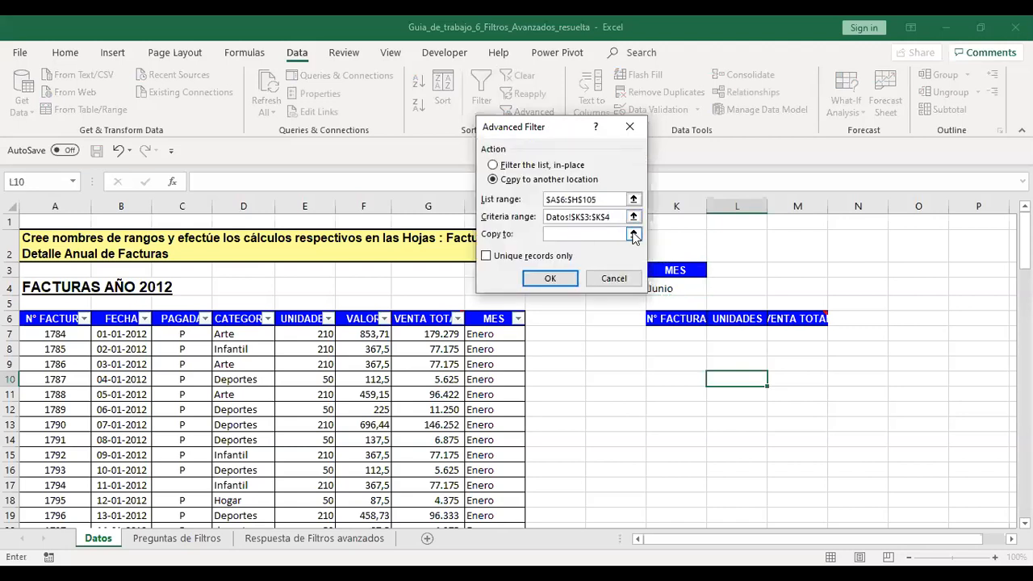
Step: Set the output range to the headings in K6:M6, limit it to unique records only, and run the advanced filter
click(634, 235)
click(662, 317)
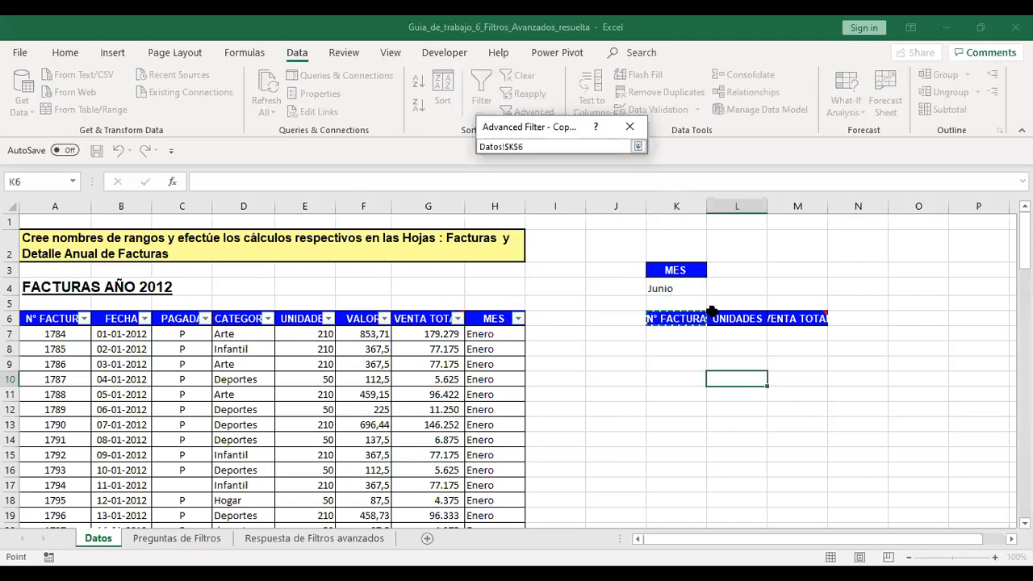
drag(711, 312, 807, 318)
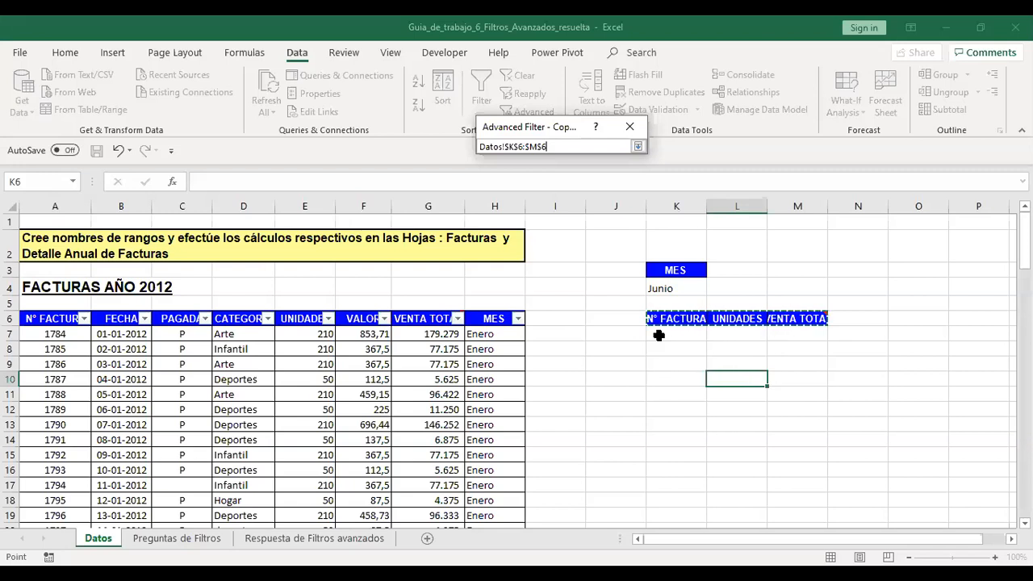
click(638, 148)
click(513, 257)
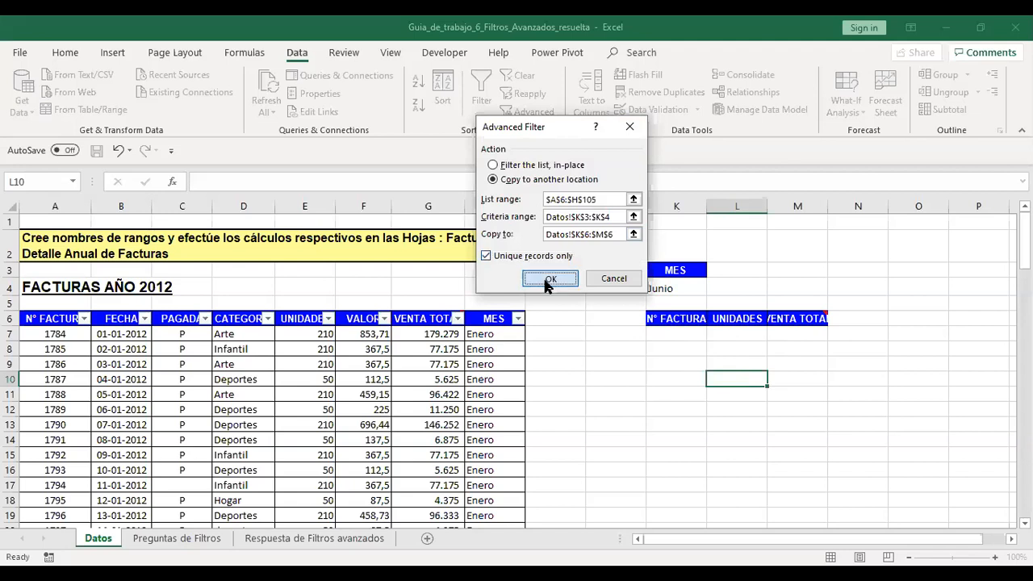
click(545, 279)
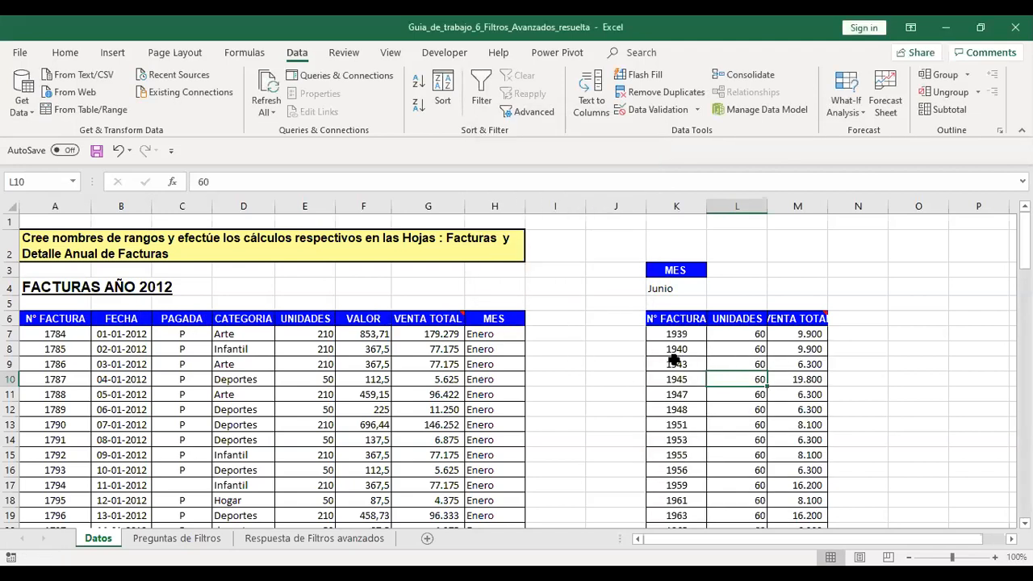
Step: Examine the extracted June records in the N° FACTURA, UNIDADES and VENTA TOTAL output columns
click(671, 334)
key(Down)
key(Down)
key(Up)
key(Up)
key(Right)
key(Right)
key(Down)
key(Down)
key(Down)
key(Down)
key(Down)
key(Down)
key(Down)
key(Down)
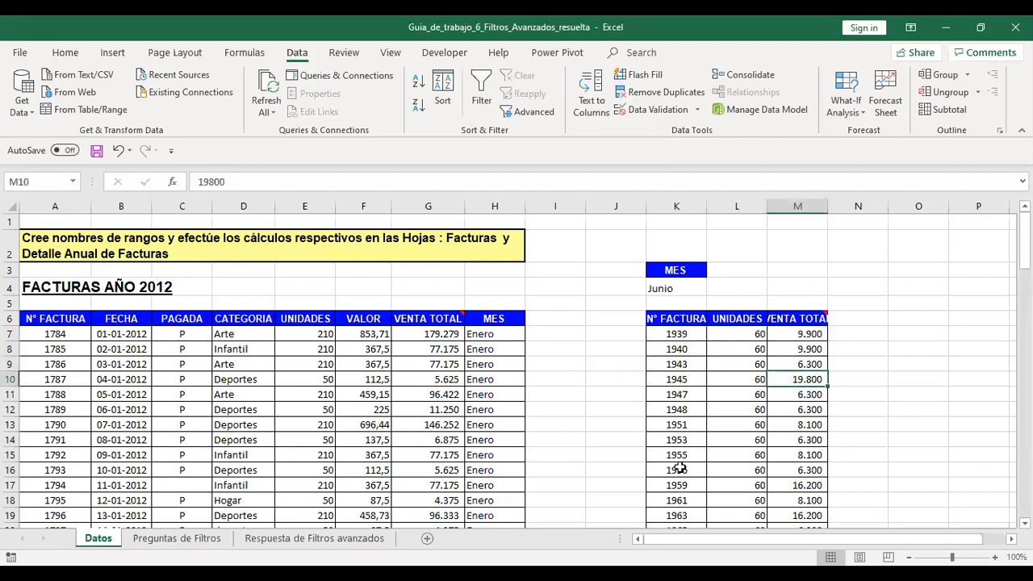
key(Down)
key(Down)
key(Down)
key(Down)
key(Down)
key(Down)
key(Down)
key(Down)
key(Down)
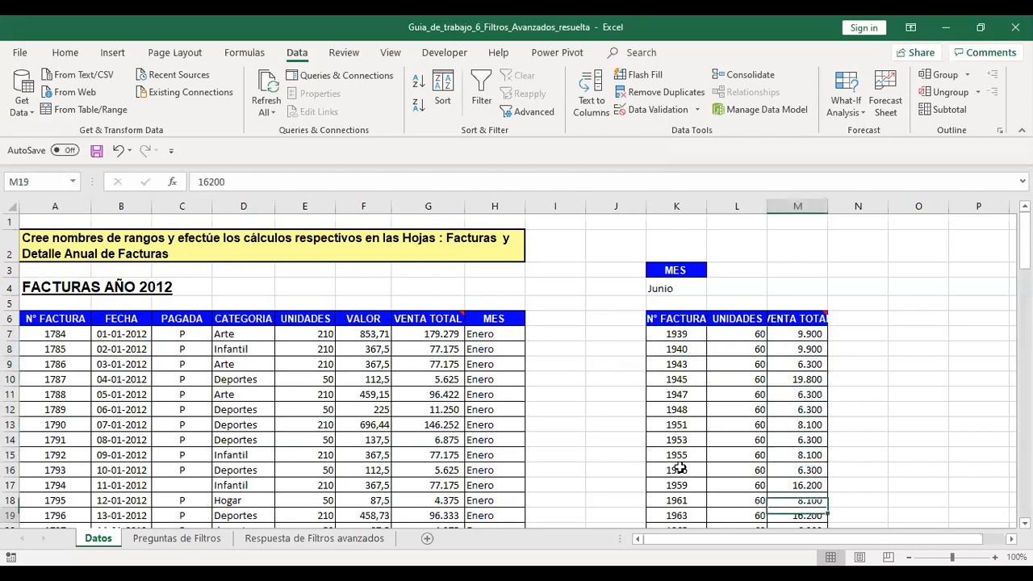
key(Up)
key(Up)
key(Up)
key(Up)
key(Up)
key(Left)
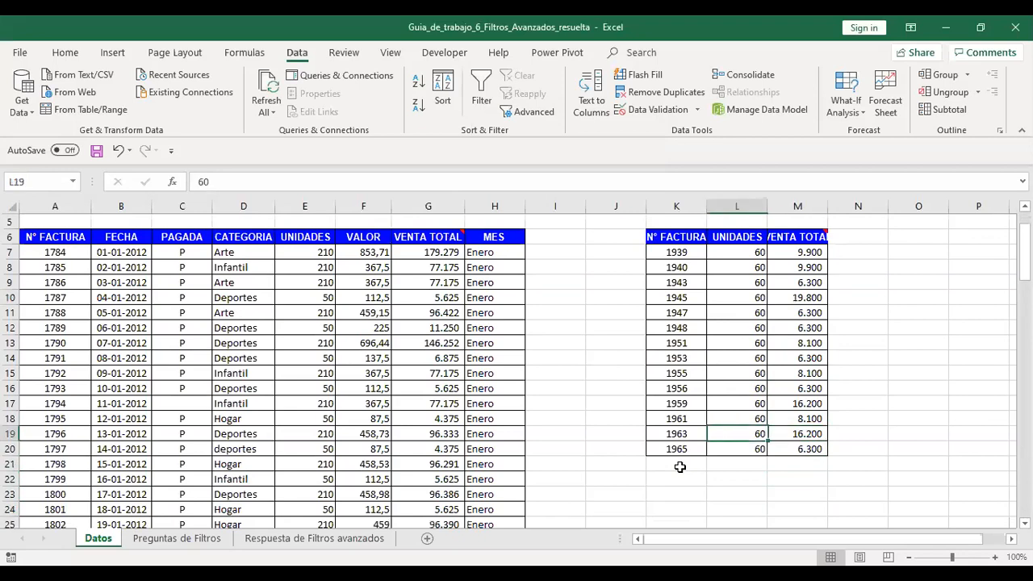
Step: Count the extracted invoice numbers in K7:K20 and compare them with the third advanced filter exercise on the Preguntas de Filtros sheet
key(Down)
key(Left)
key(shift+Up)
key(shift+Up)
key(shift+Up)
key(shift+Up)
key(shift+Up)
key(shift+Up)
key(shift+Up)
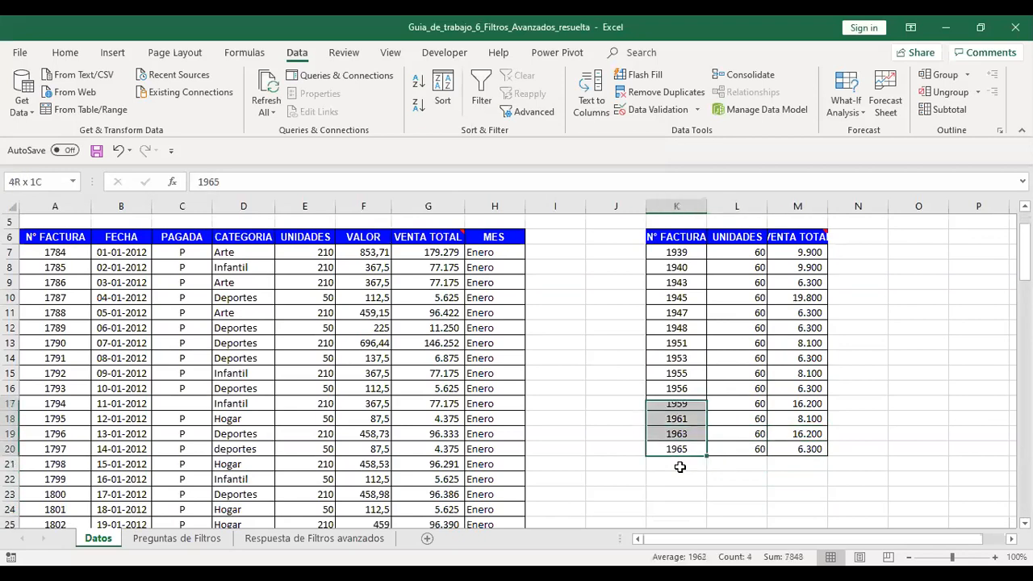
key(shift+Up)
key(shift+Up)
key(shift+Up)
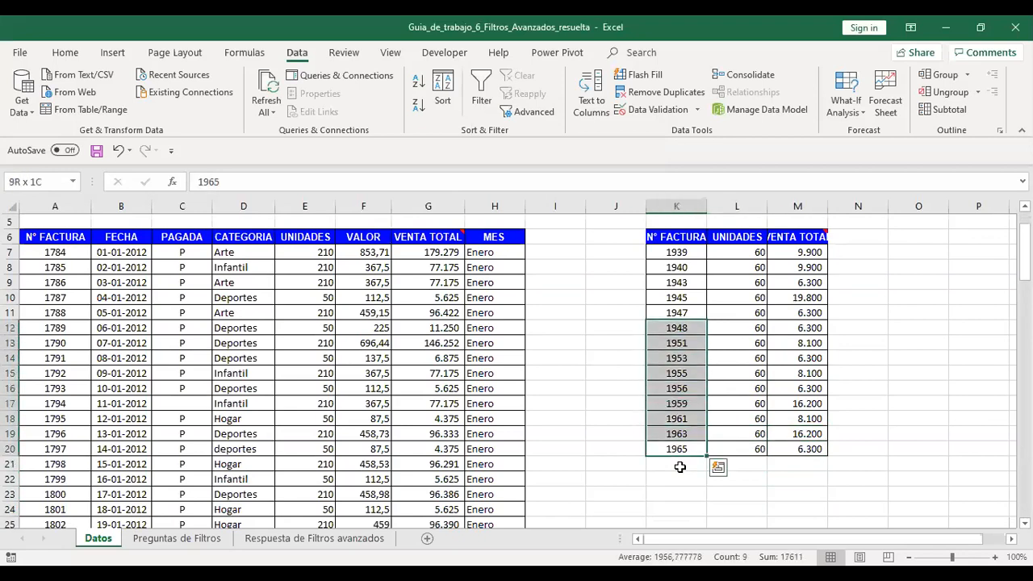
key(shift+Up)
key(shift+Up)
key(shift+Up)
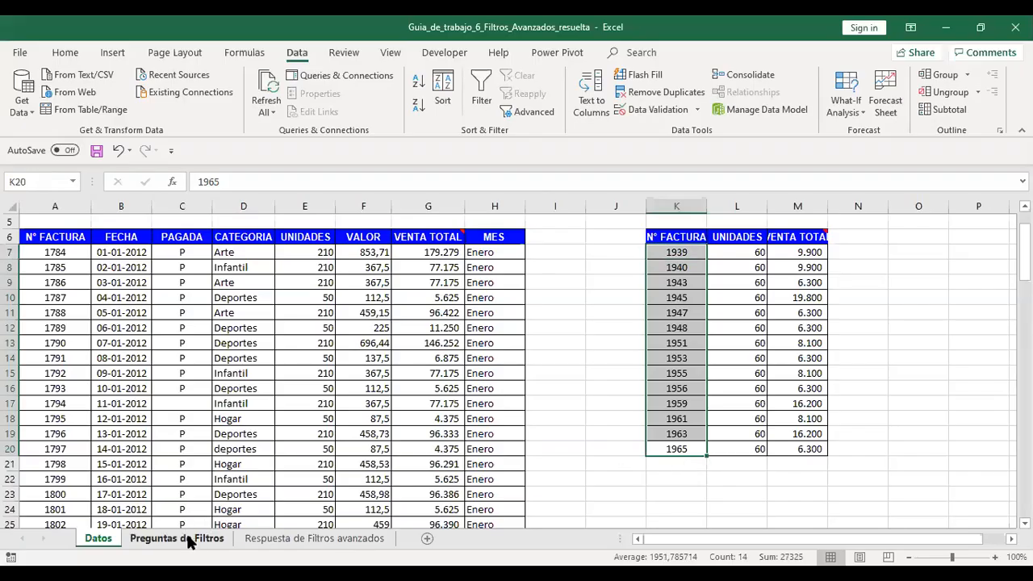
click(191, 538)
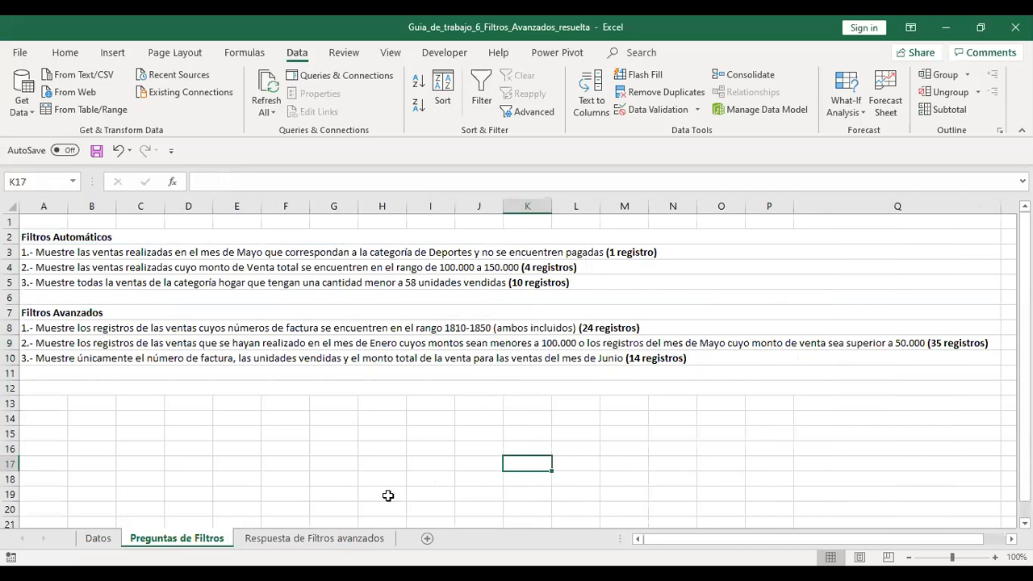
click(98, 538)
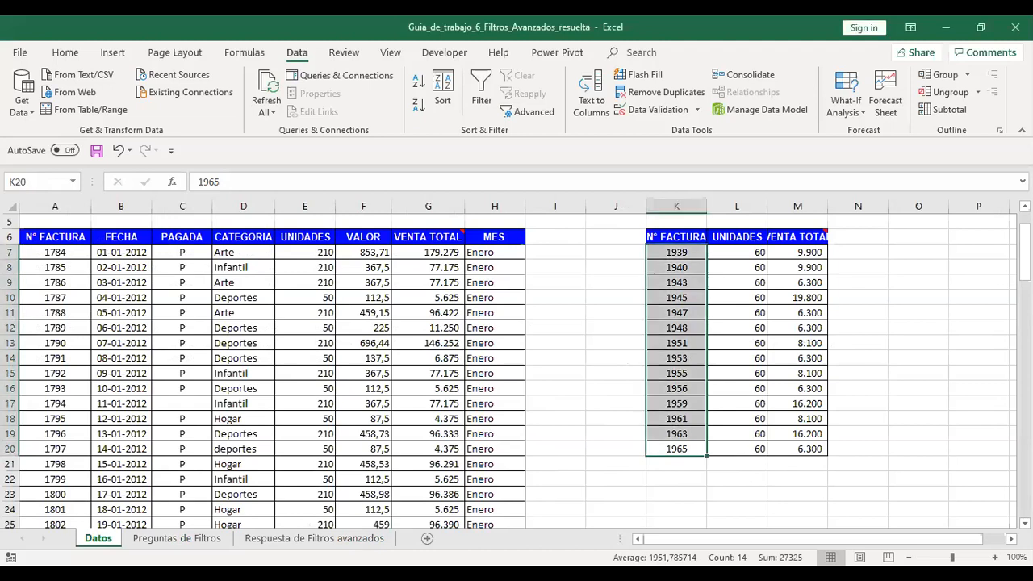
Step: Review the remaining advanced filter exercises on the Preguntas de Filtros sheet and look through the invoice list on the Datos sheet
scroll(516, 367, up, 2)
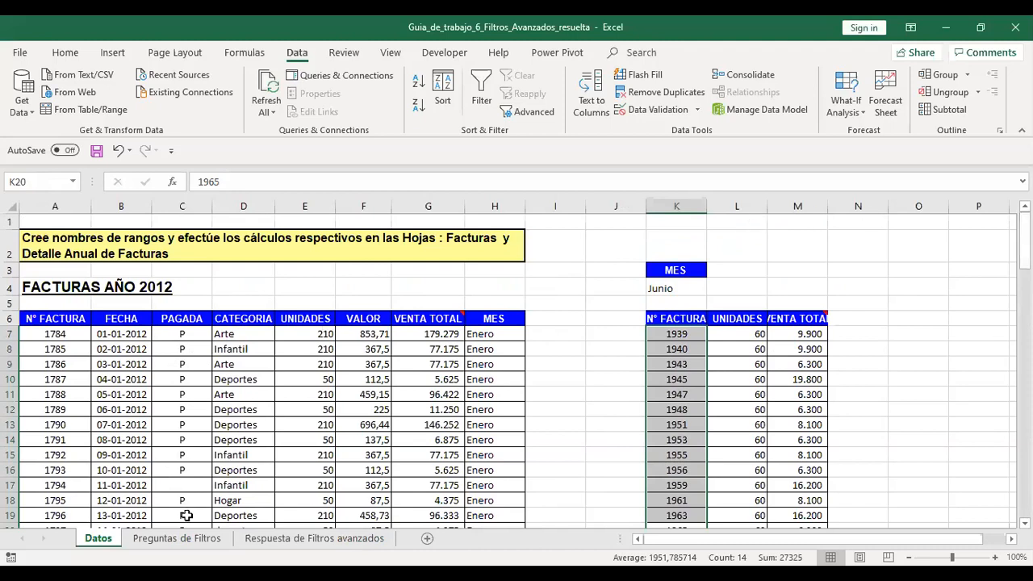
click(177, 538)
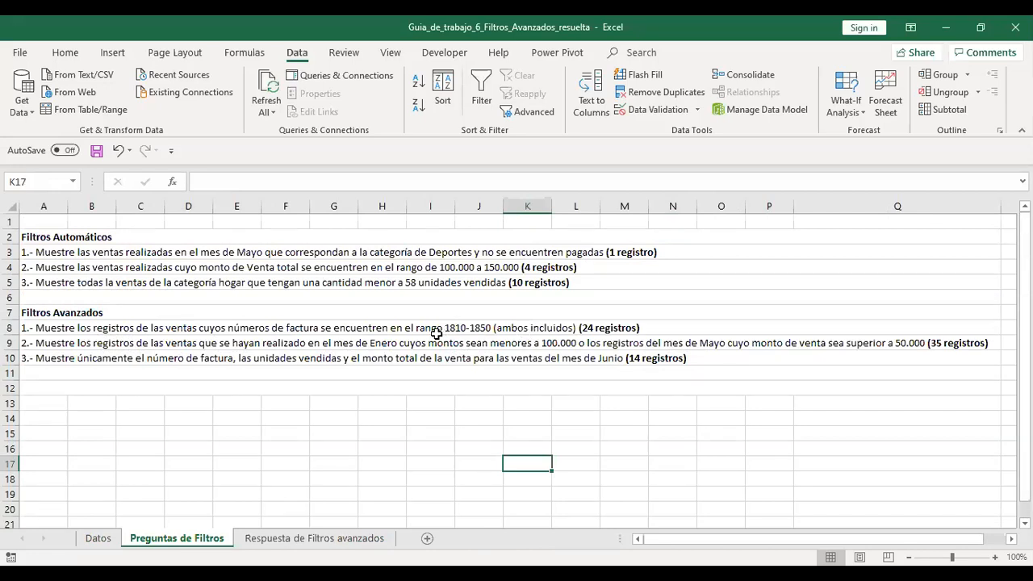
click(99, 538)
click(604, 427)
click(606, 436)
key(Down)
key(Down)
key(Down)
key(Down)
key(Down)
key(Down)
key(Down)
key(Down)
key(Down)
key(Down)
key(Down)
key(Down)
key(Down)
key(Down)
key(Down)
key(Down)
key(Down)
key(Down)
key(Down)
key(Down)
key(Up)
key(Up)
key(Up)
key(Up)
key(Up)
key(Up)
key(Up)
key(Up)
key(Up)
key(Up)
key(Up)
key(Up)
key(Up)
key(Up)
key(Up)
key(Up)
key(Up)
key(Up)
key(Up)
key(ctrl+Up)
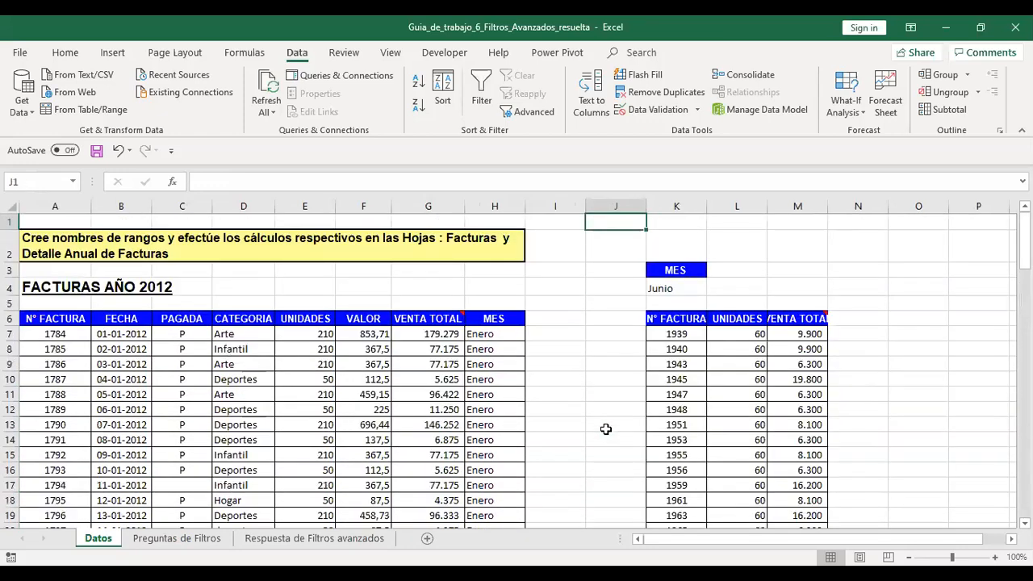
Step: Copy the N° FACTURA heading to K22 and enter the criterion >=1810 in K23
click(55, 321)
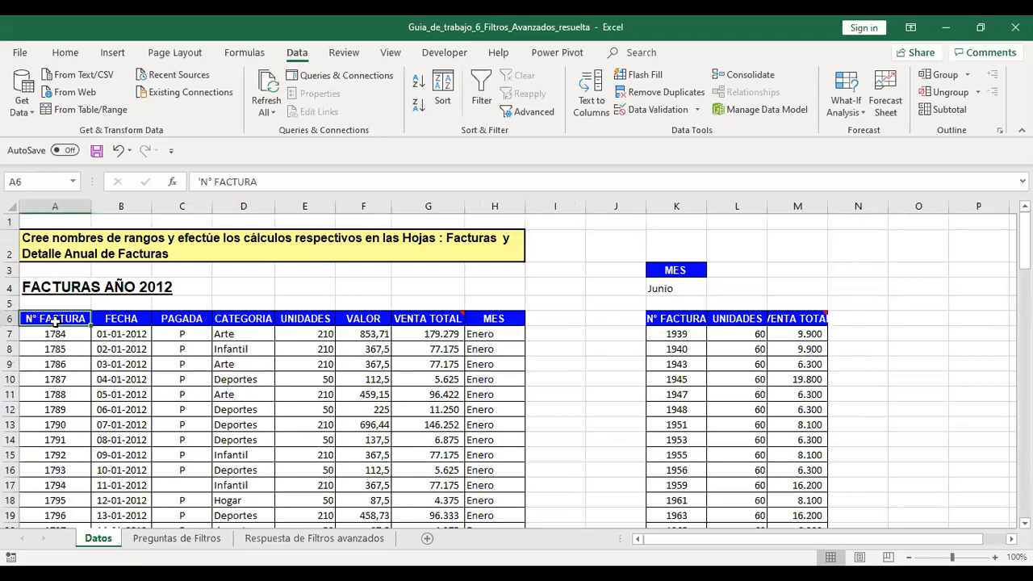
key(ctrl+c)
key(Down)
key(Down)
key(Down)
key(Down)
key(Down)
key(Down)
key(Down)
key(Down)
key(Down)
key(Down)
key(Down)
key(Down)
key(Down)
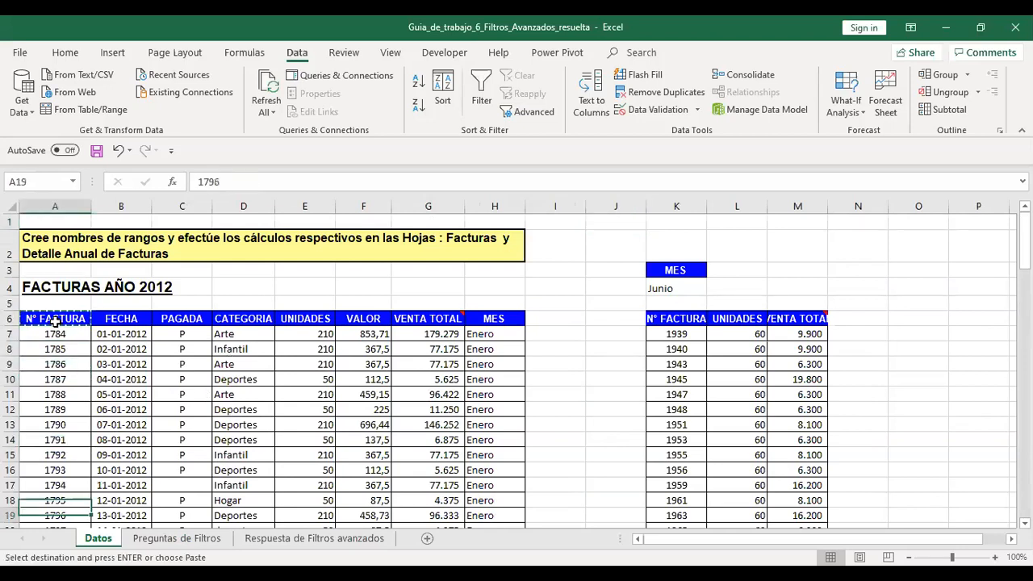
key(Down)
key(Down)
key(Down)
key(Down)
key(Down)
key(Down)
key(Down)
key(Down)
key(Down)
key(Down)
key(Down)
key(Down)
key(Down)
key(Down)
key(Down)
key(Down)
key(Down)
key(Right)
key(Right)
key(Right)
key(Right)
key(Right)
click(666, 300)
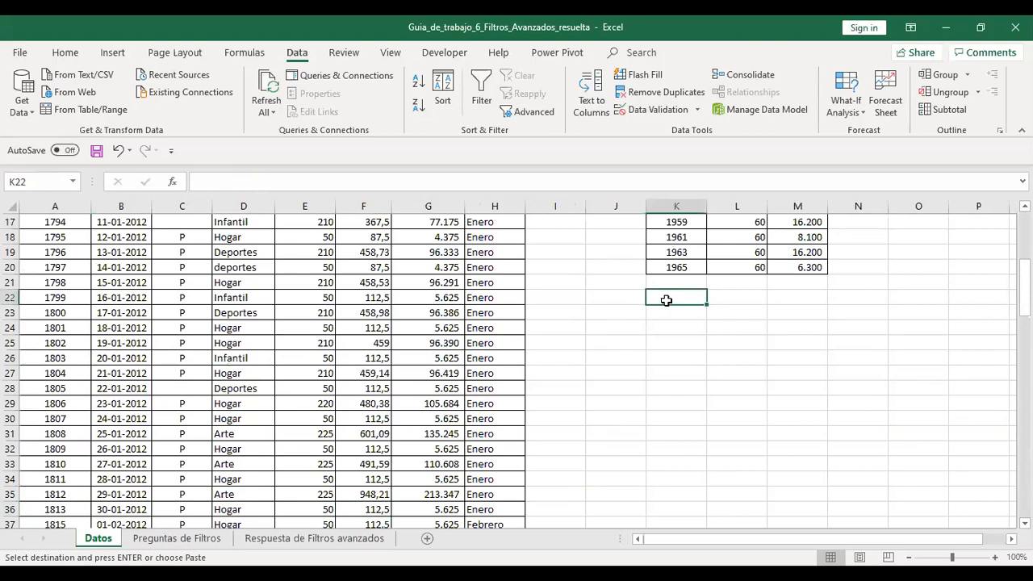
key(ctrl+v)
key(Down)
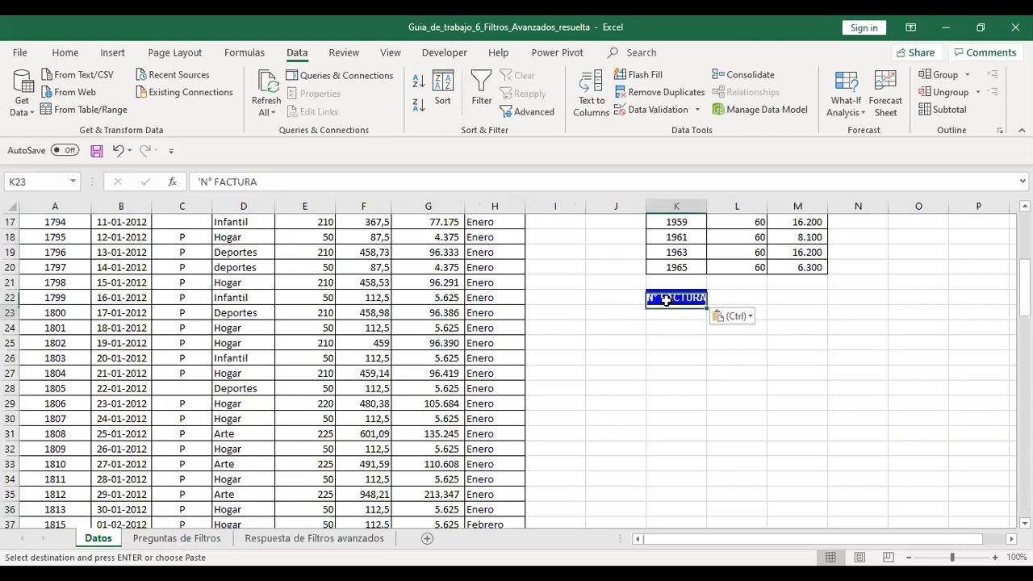
text(>=1810)
key(Return)
Step: Copy the N° FACTURA heading from K22 to L22 and enter the criterion <=1850 in L23
click(666, 299)
key(ctrl+c)
key(Right)
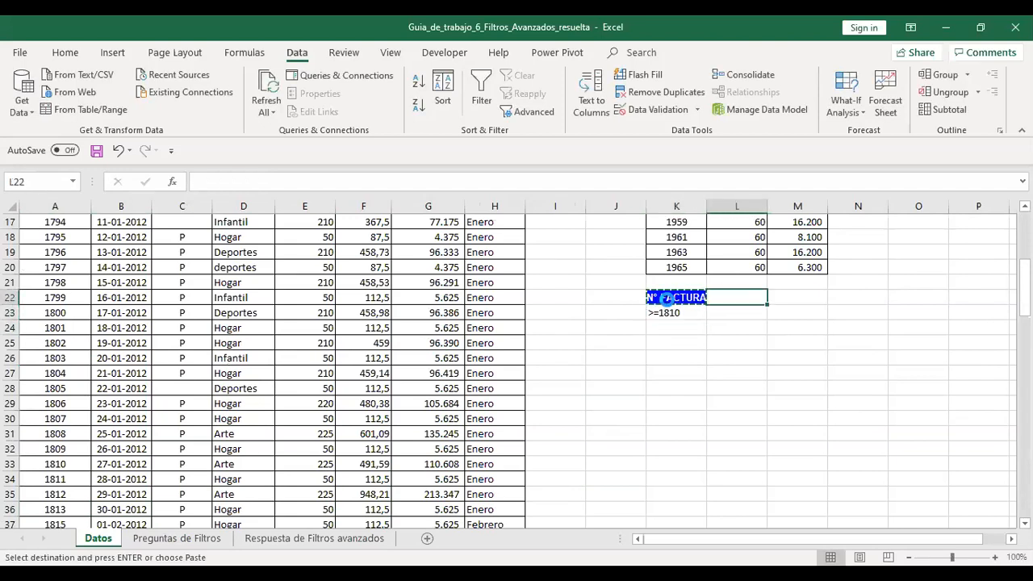
key(Return)
key(Down)
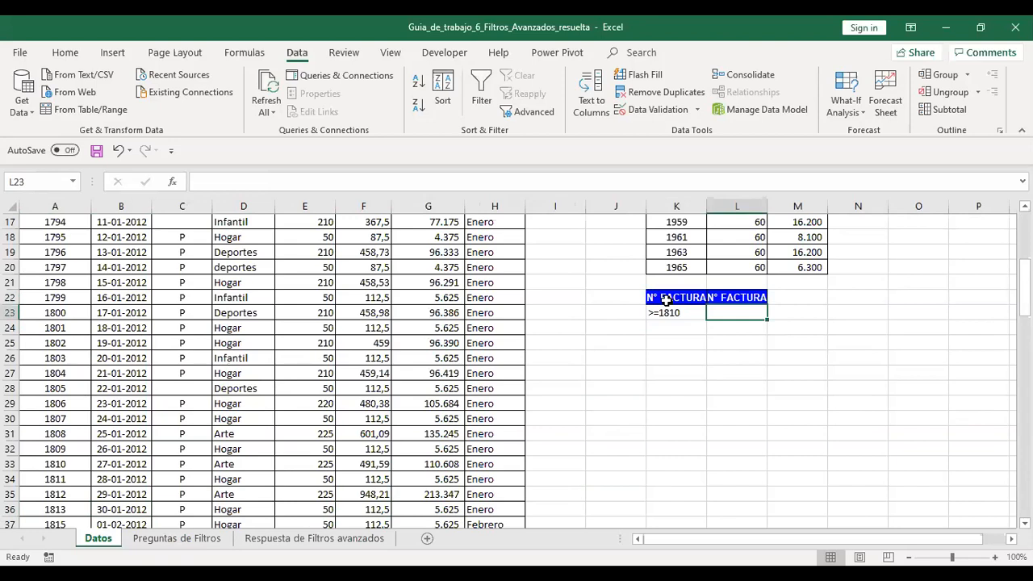
text(<)
text(=186)
text(0)
key(Return)
key(Up)
key(Left)
key(Up)
key(Right)
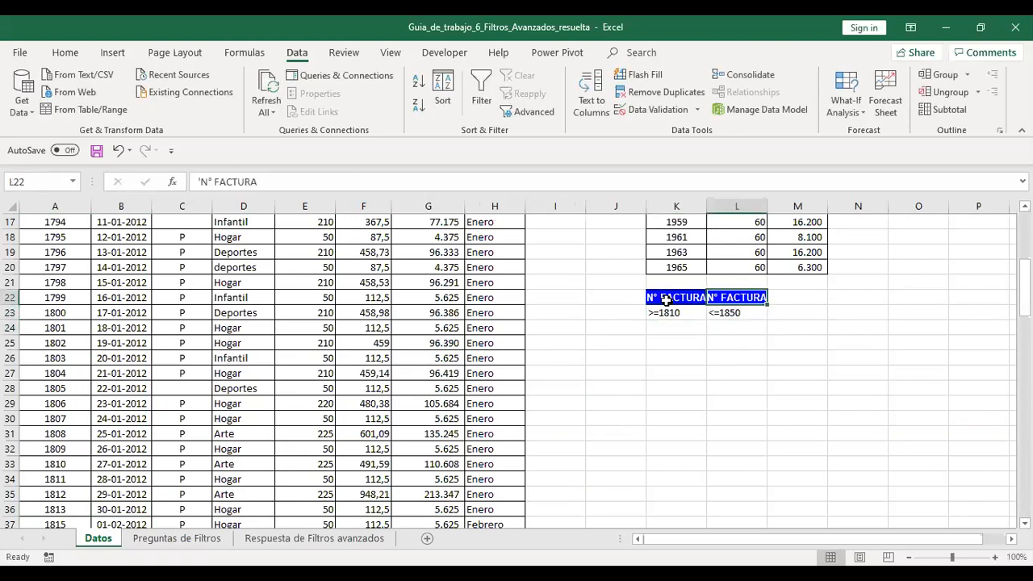
key(Right)
key(Left)
key(Down)
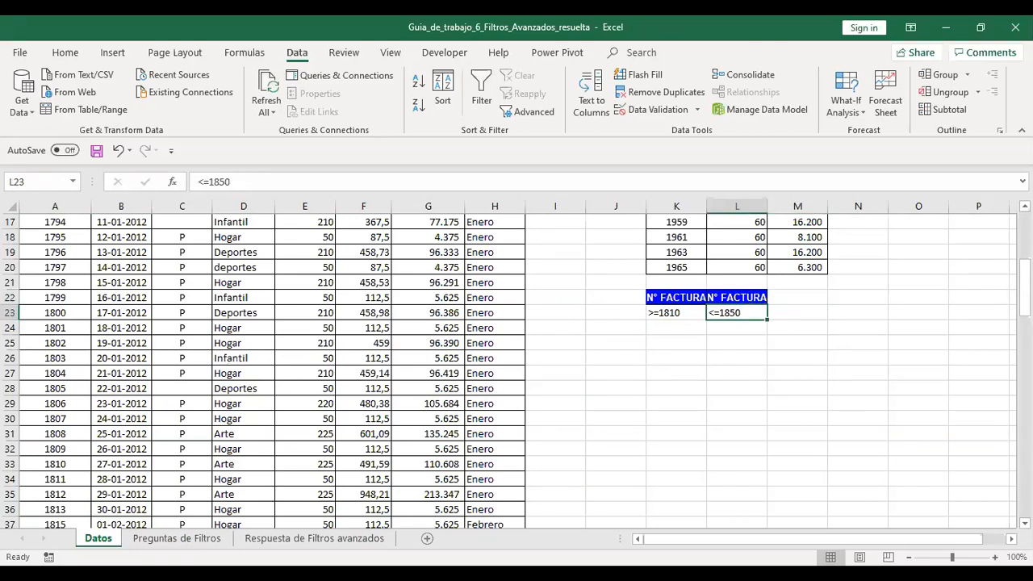
Step: Start an advanced filter on the invoice list A6:H105 with K22:L23 as the criteria range
scroll(513, 368, down, 2)
scroll(513, 368, up, 7)
scroll(513, 368, down, 2)
scroll(528, 479, down, 3)
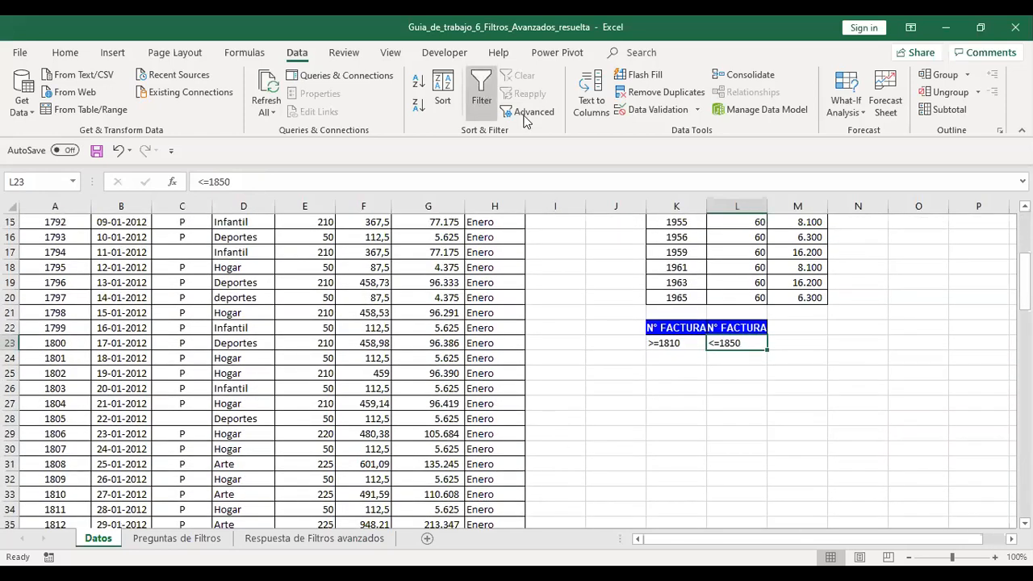
click(533, 115)
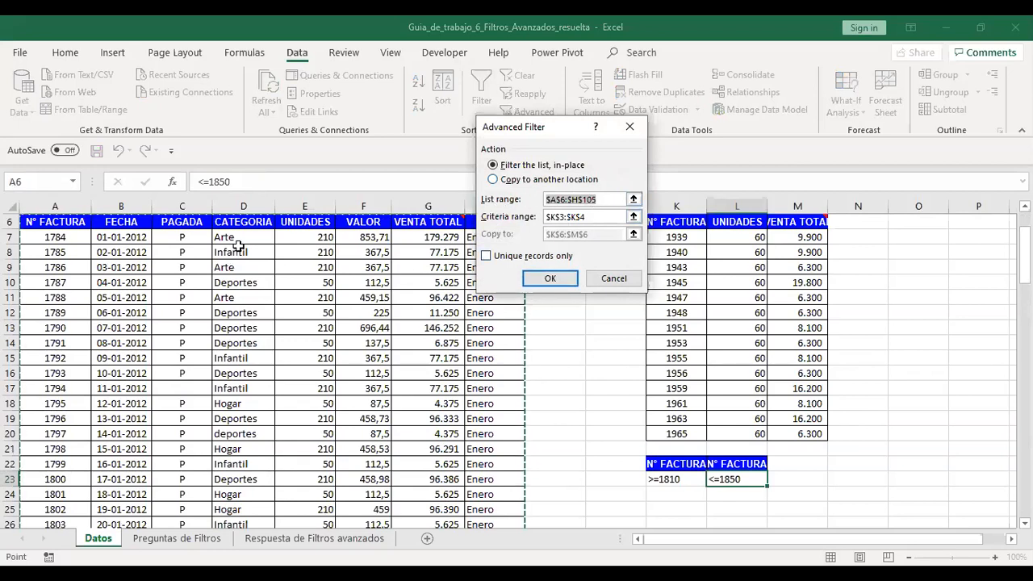
click(634, 219)
scroll(805, 375, down, 2)
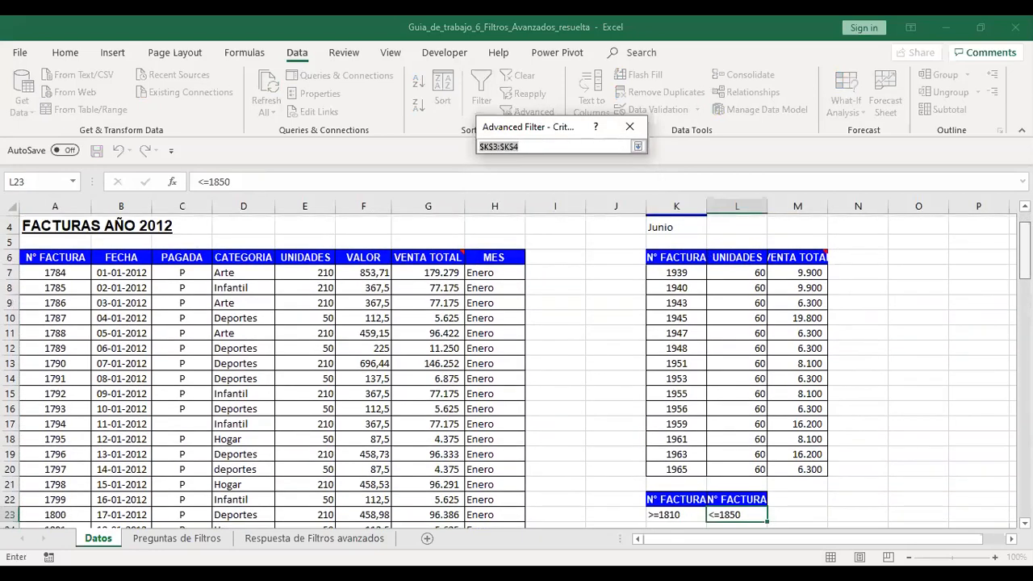
drag(669, 418, 731, 436)
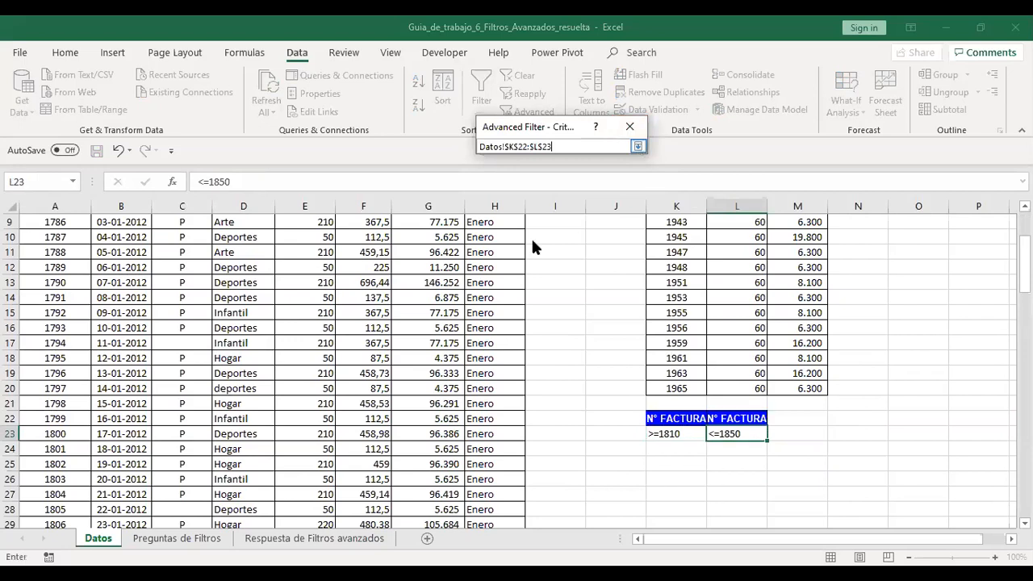
key(Return)
Step: Set the filter to copy the results to K25 with unique records only, and run it
click(493, 179)
click(633, 233)
click(634, 234)
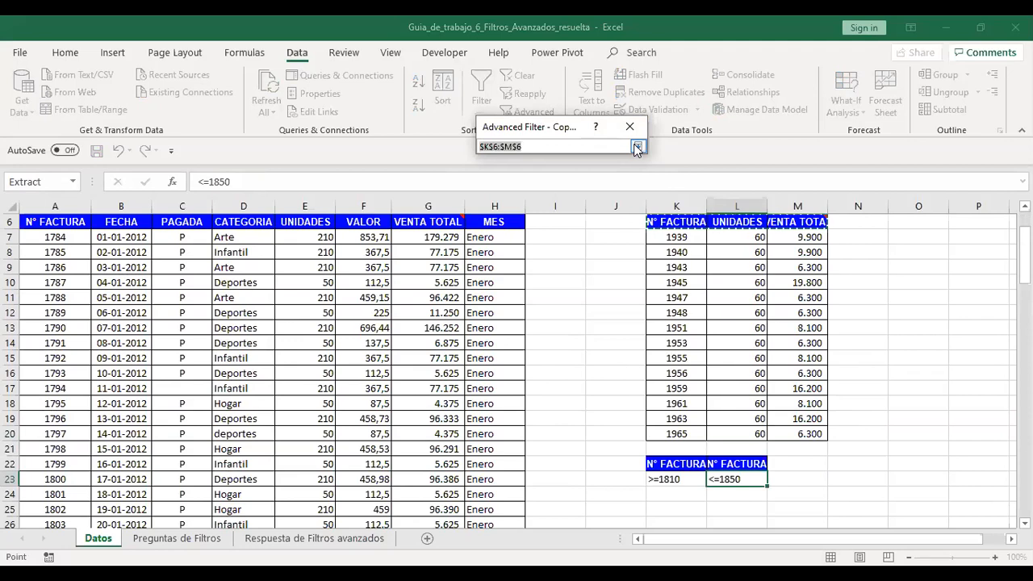
click(636, 148)
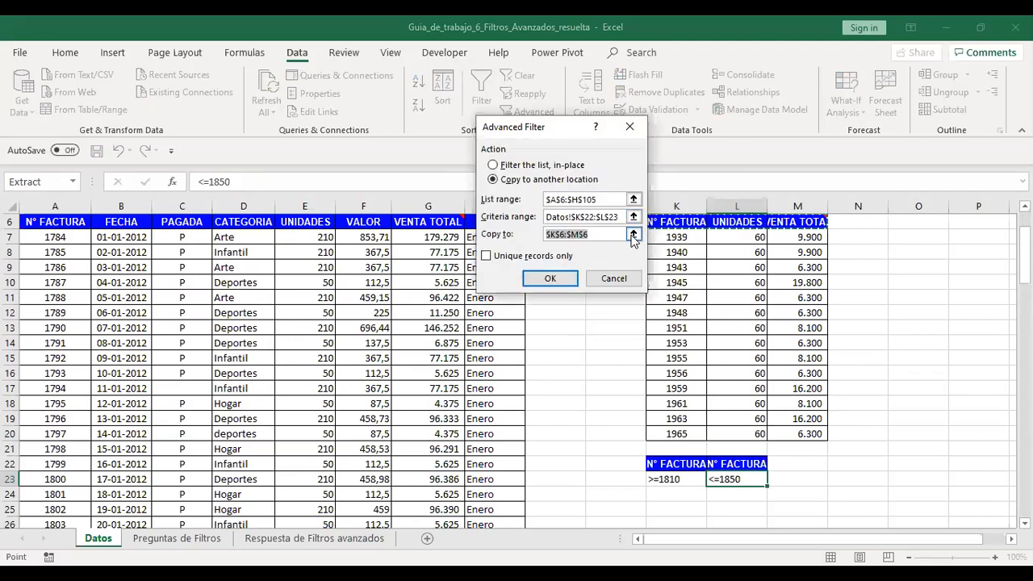
click(634, 233)
click(676, 509)
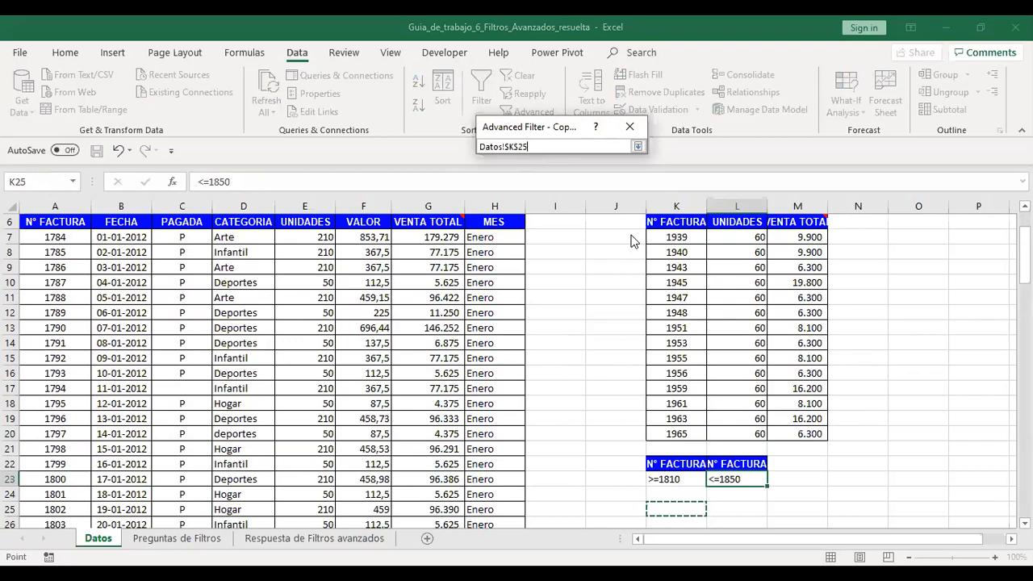
click(638, 147)
click(486, 255)
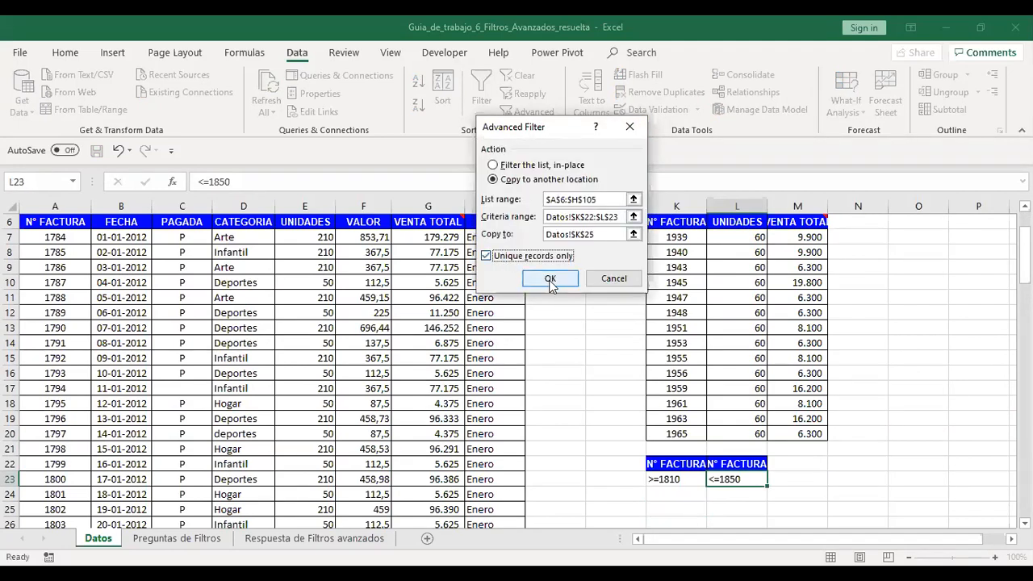
click(549, 278)
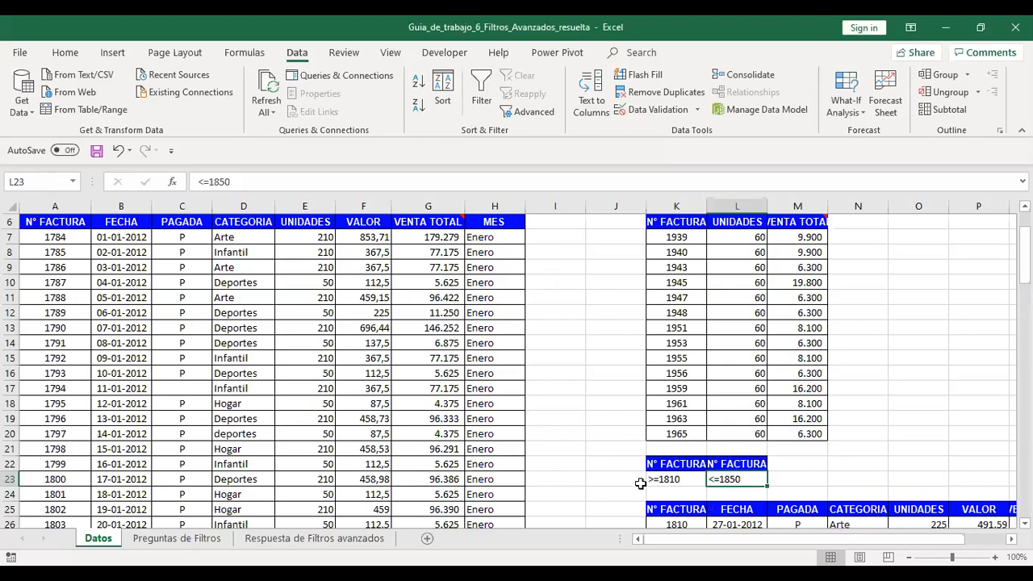
Step: Examine all columns of the invoice records extracted below the headings in K25:R25
key(Down)
key(shift+Down)
key(shift+Down)
key(shift+Down)
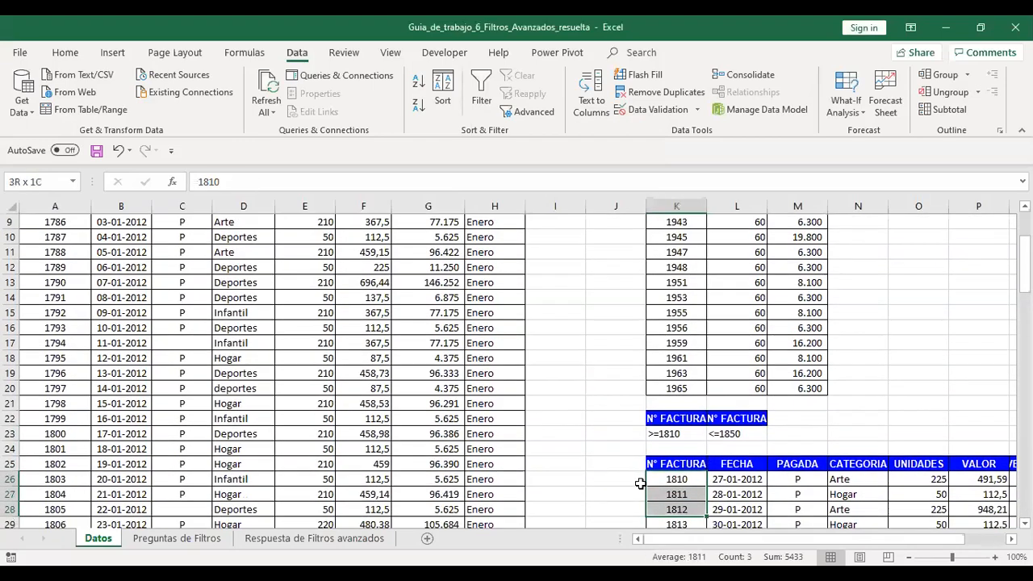
key(shift+Down)
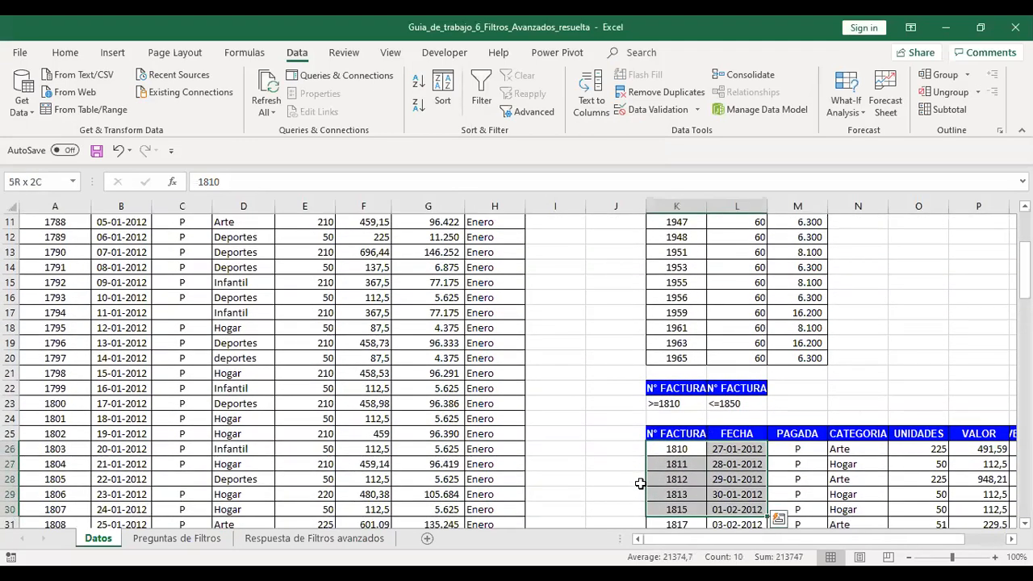
key(shift+Right)
key(shift+Right)
key(shift+Right)
key(shift+Right)
key(shift+Right)
key(shift+Right)
key(shift+Right)
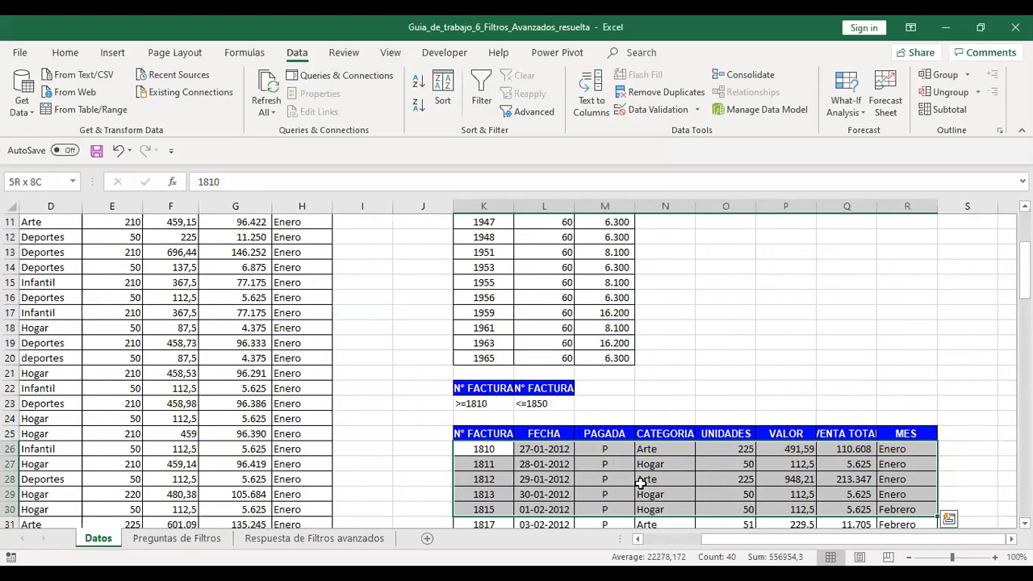
key(shift+Down)
key(shift+Down)
key(shift+Down)
key(shift+Down)
key(shift+Down)
key(shift+Down)
key(shift+Down)
key(shift+Down)
key(shift+Down)
key(shift+Down)
key(shift+Down)
key(shift+Down)
key(shift+Down)
key(shift+Down)
key(shift+Down)
key(shift+Down)
key(shift+Down)
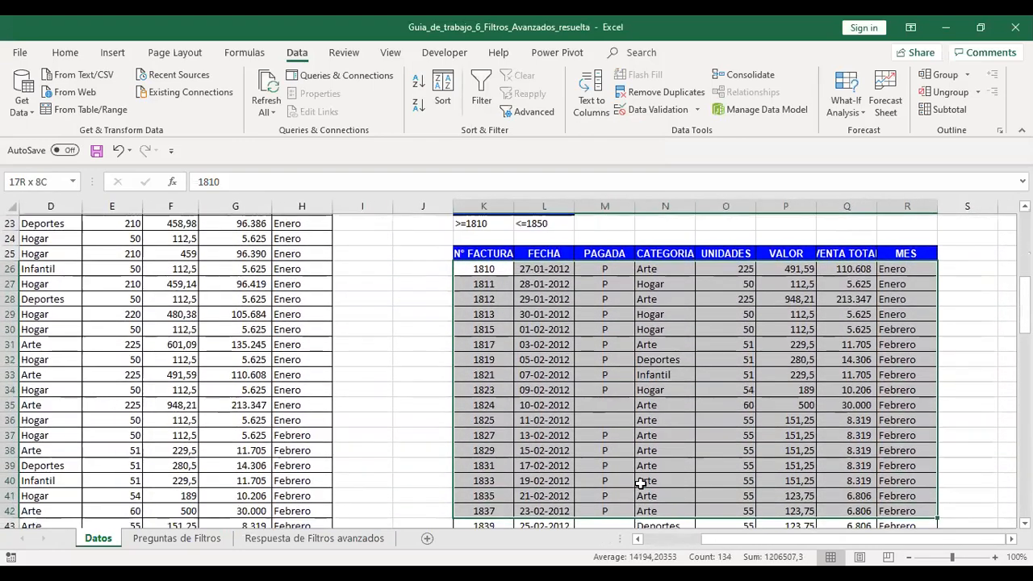
key(shift+Down)
key(shift+Down)
key(shift+Up)
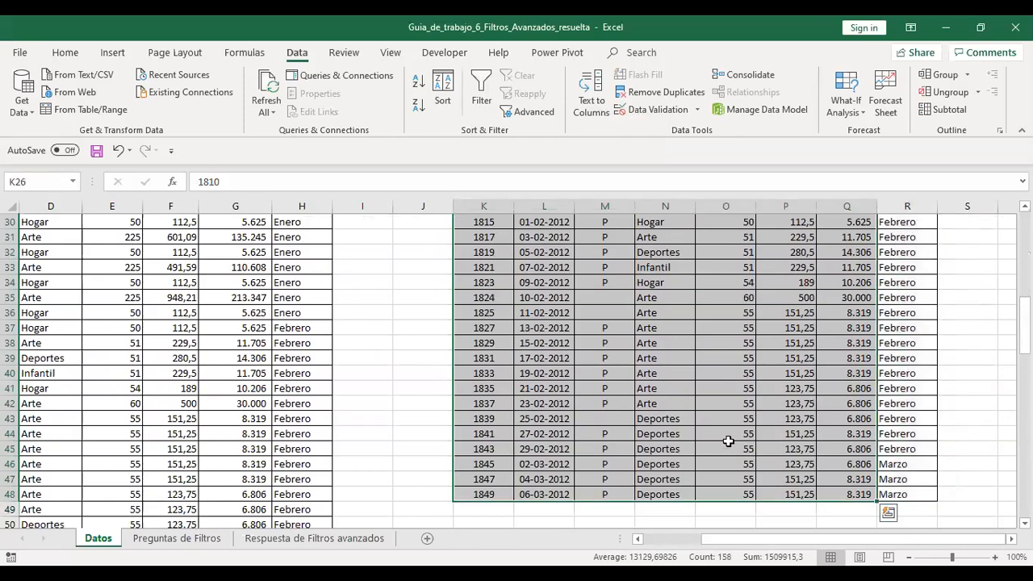
Step: Check the extracted invoice numbers in K26:K48 against the limits 1810 and 1850
key(Left)
key(Right)
key(Up)
key(Down)
key(shift+Down)
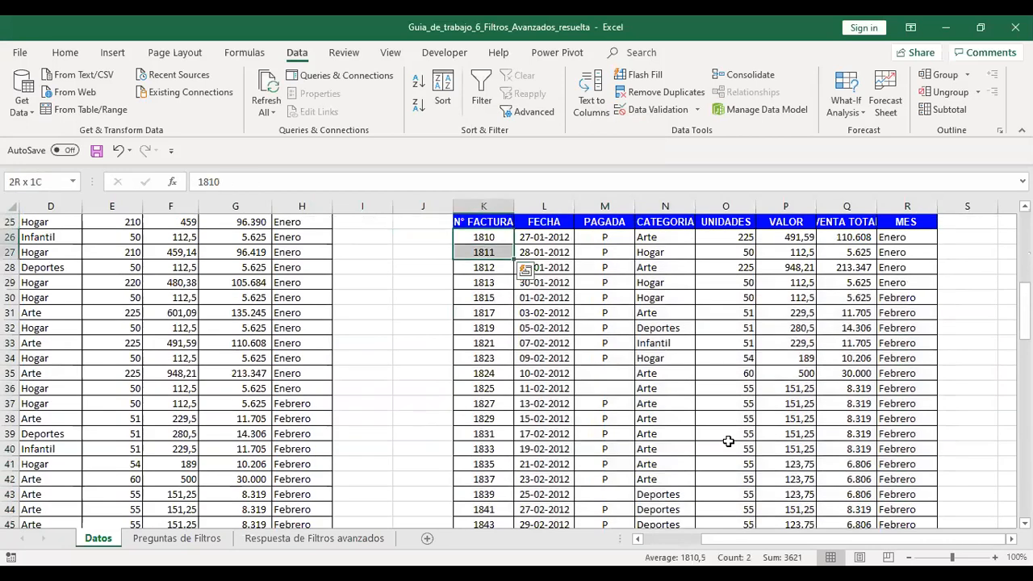
key(shift+Down)
key(shift+Down)
key(shift+Down)
key(shift+Down)
key(shift+Down)
key(shift+Down)
key(shift+Down)
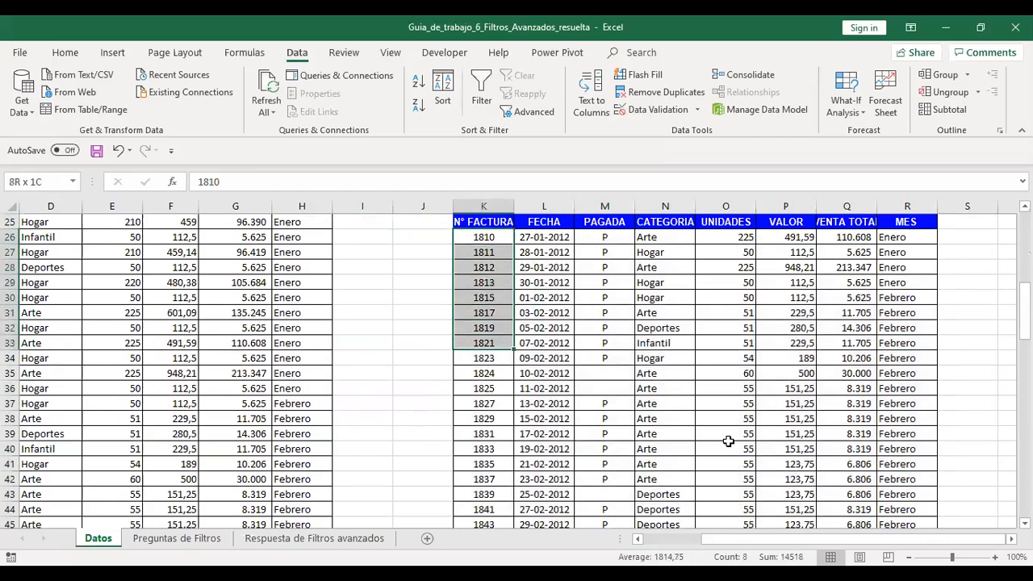
key(shift+Down)
key(shift+Down)
key(shift+Down)
key(shift+Down)
key(shift+Down)
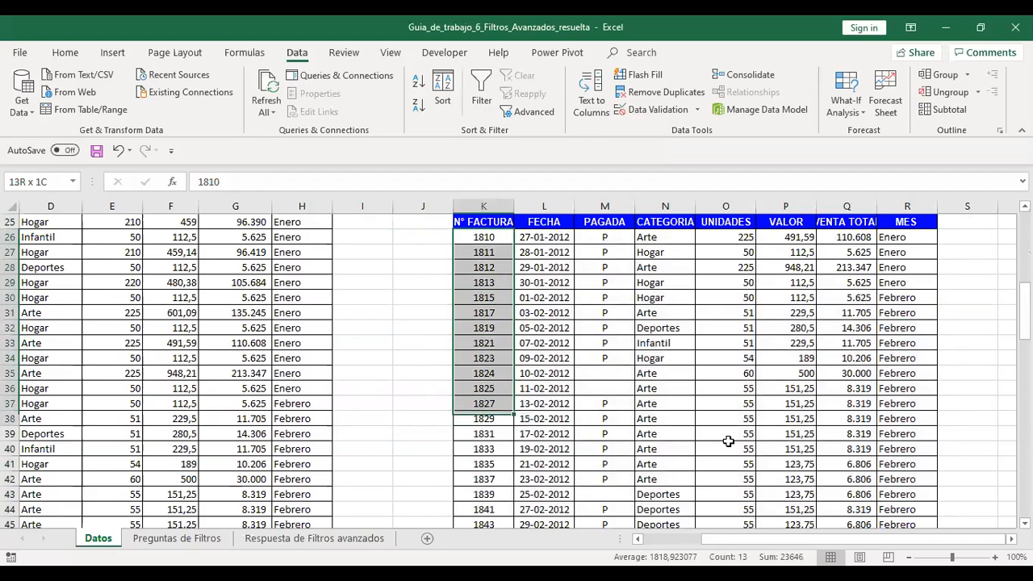
key(shift+Down)
key(shift+Down)
key(shift+Down)
key(shift+Down)
key(shift+Down)
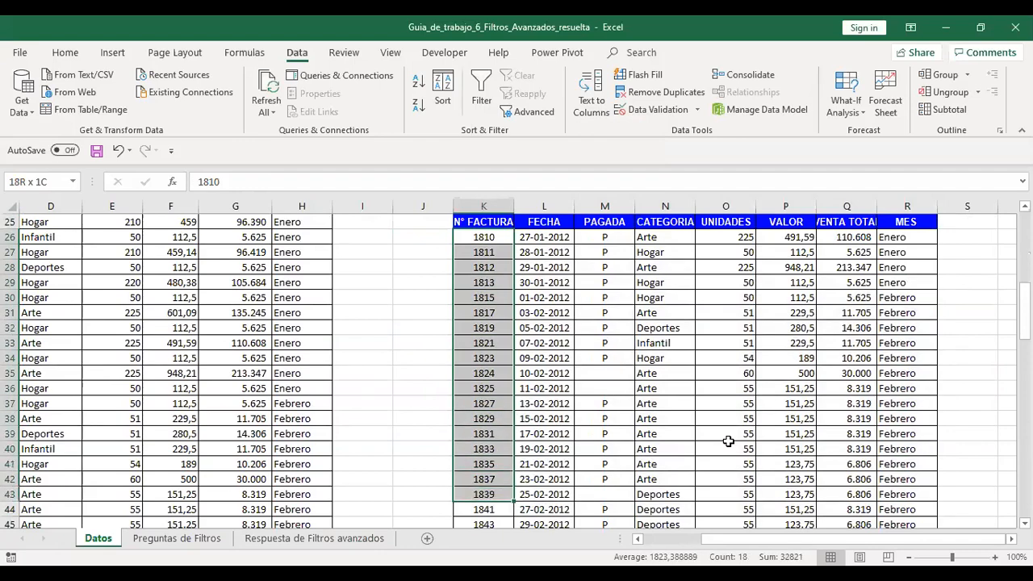
key(shift+Down)
key(shift+Down)
key(shift+Down)
key(shift+Down)
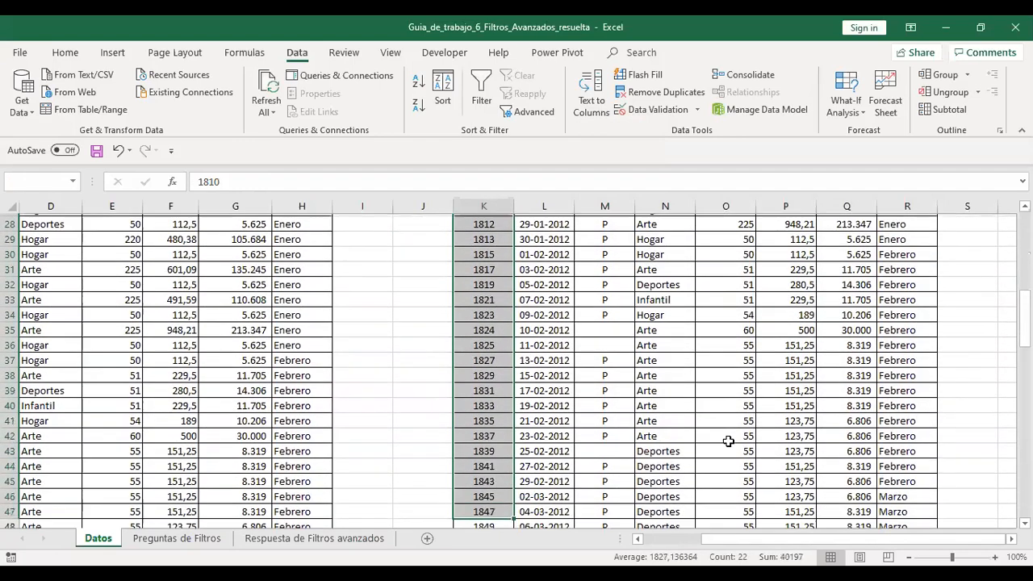
key(shift+Up)
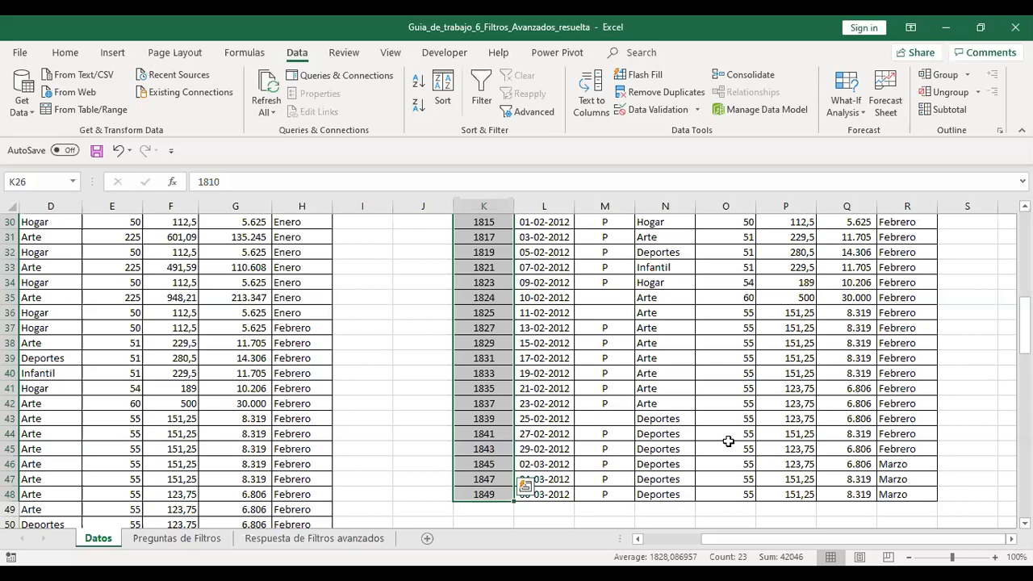
click(428, 370)
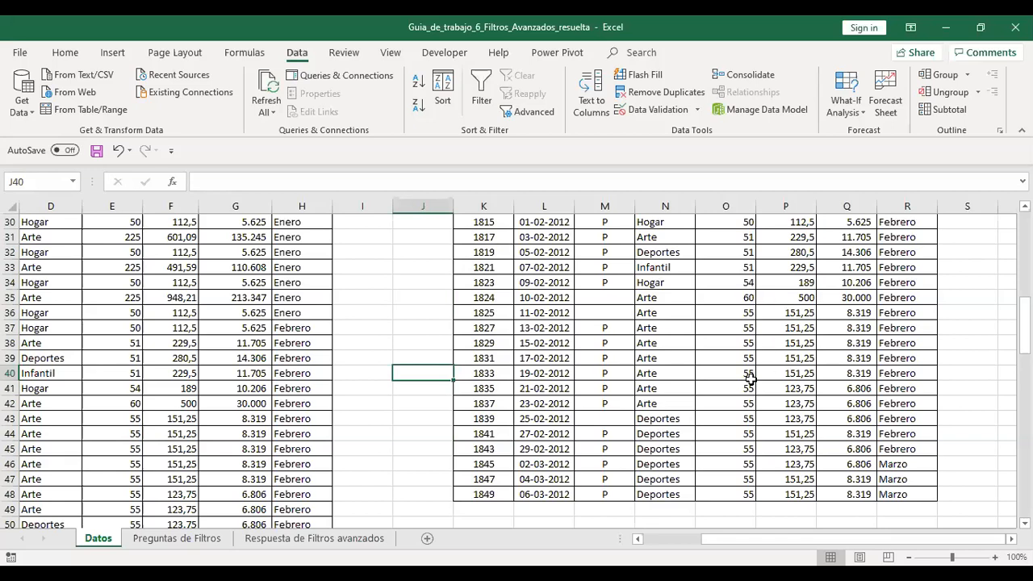
Step: Count the extracted invoice numbers in K49 with the formula =COUNTA(K26:K48)
click(500, 506)
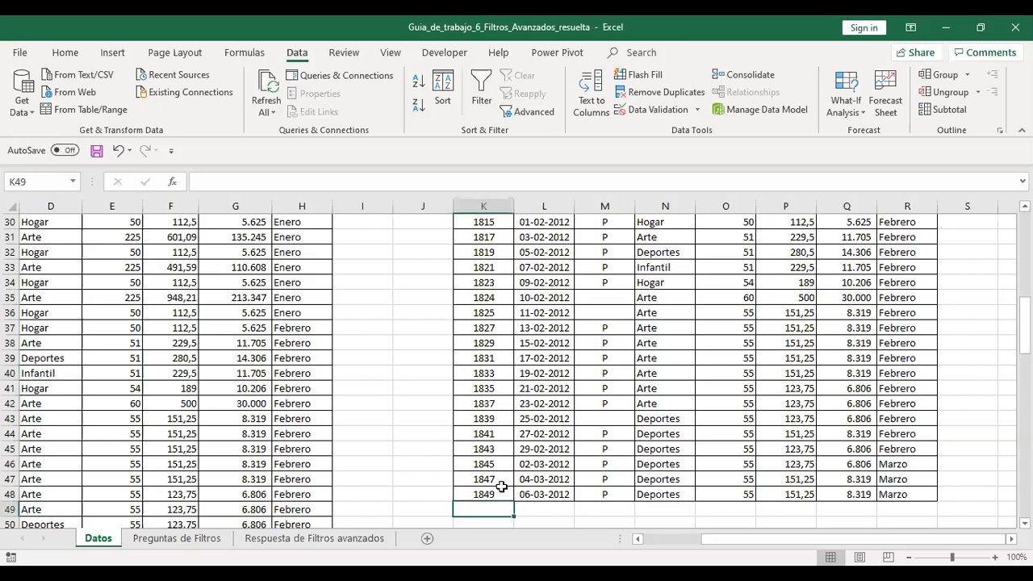
text(=c)
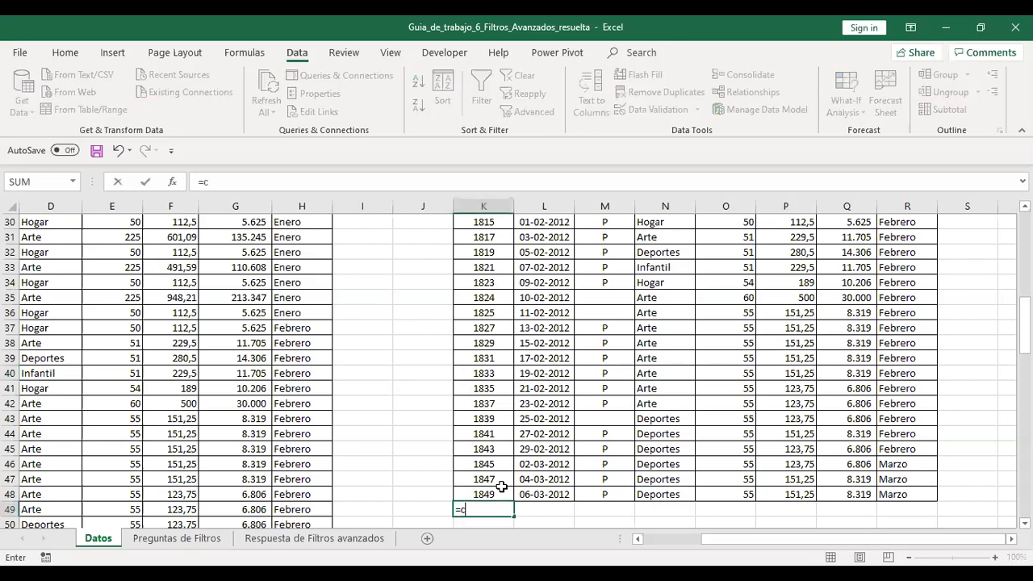
text(ount)
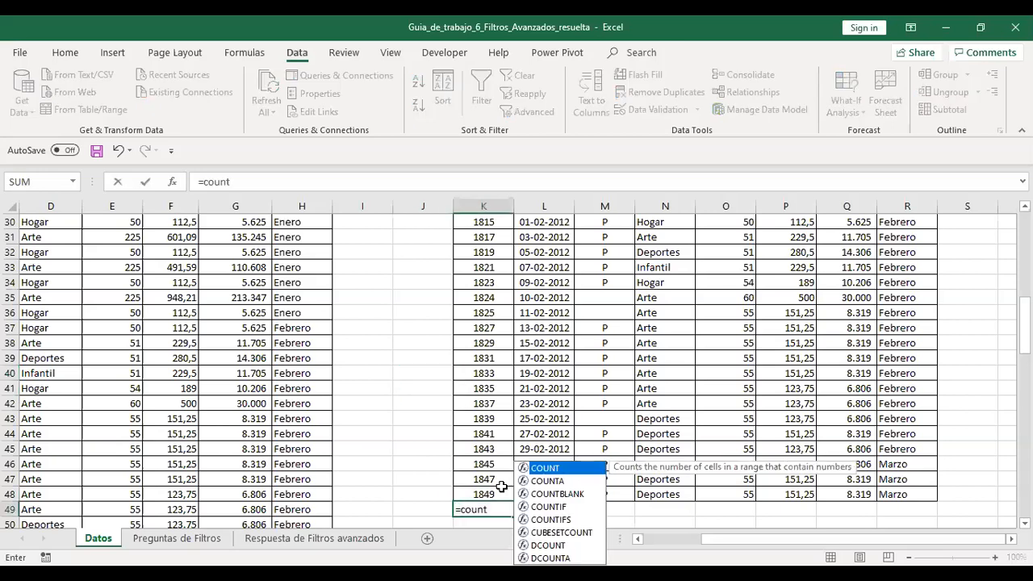
text(a()
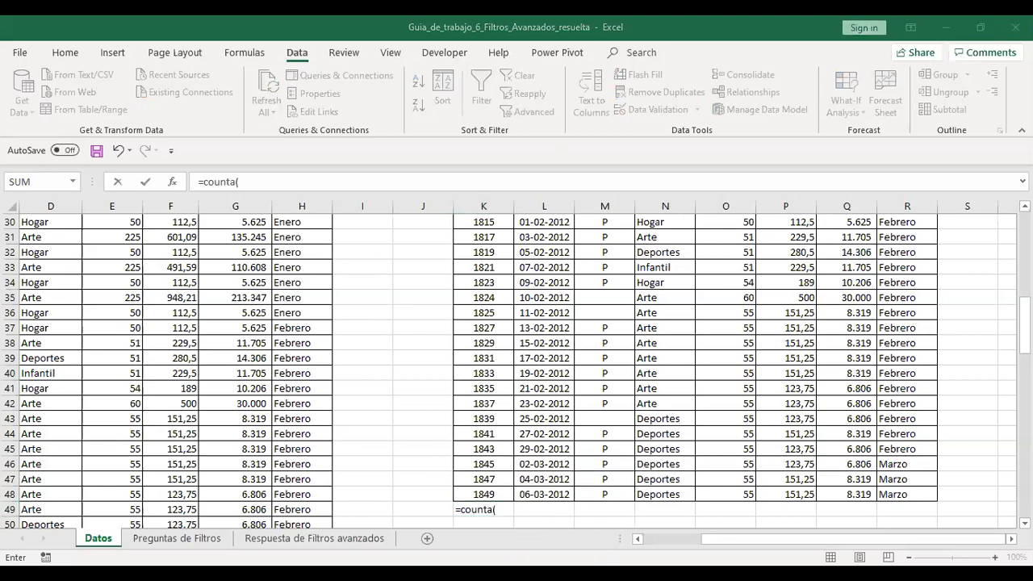
key(alt+Tab)
scroll(508, 339, up, 3)
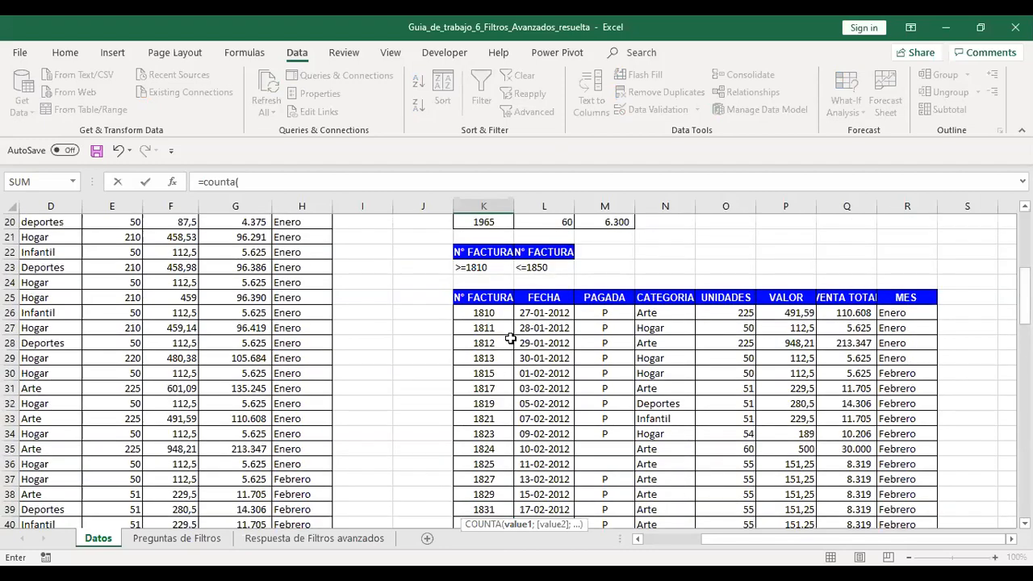
click(481, 312)
drag(478, 340, 500, 462)
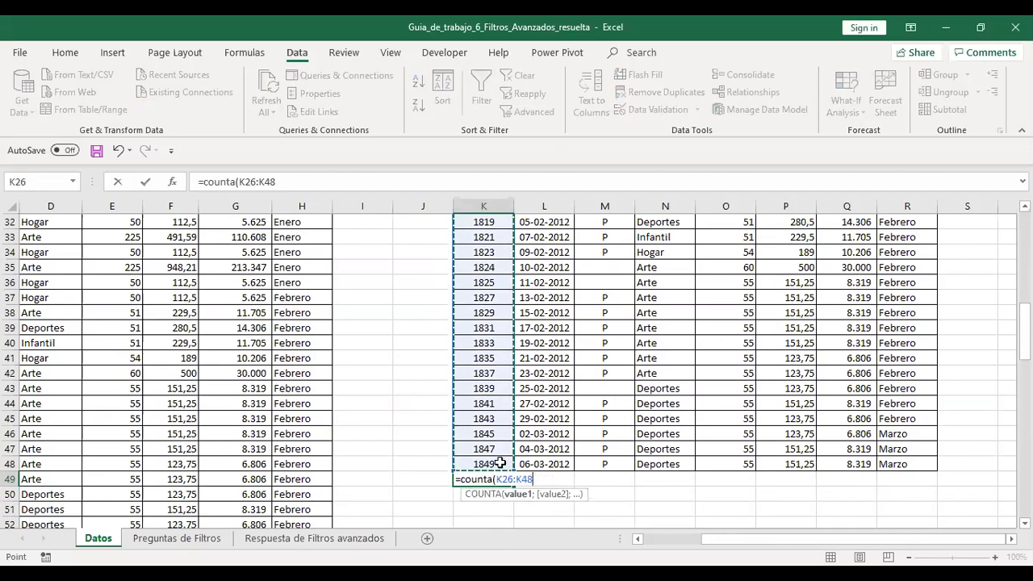
text())
key(Return)
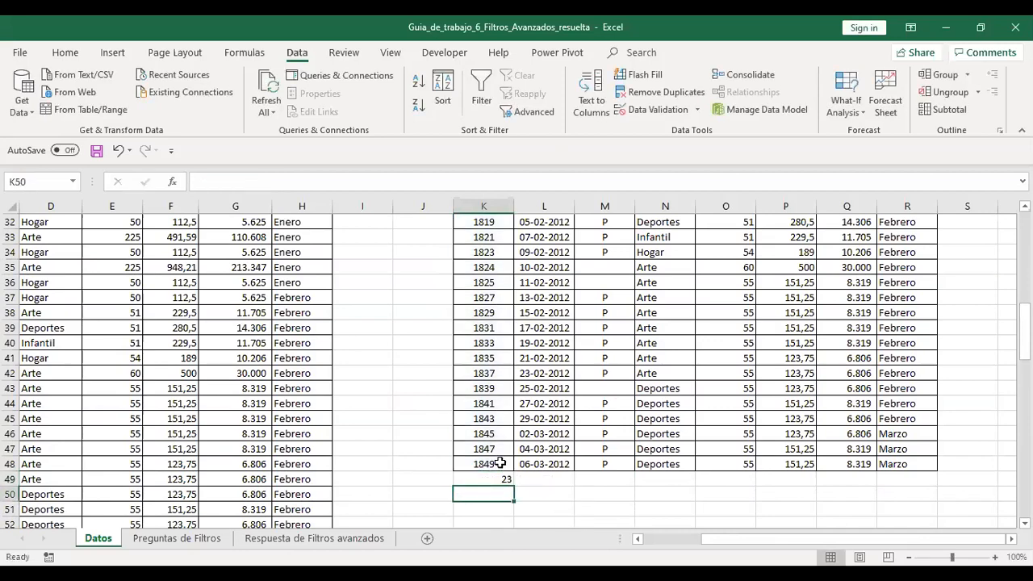
key(Up)
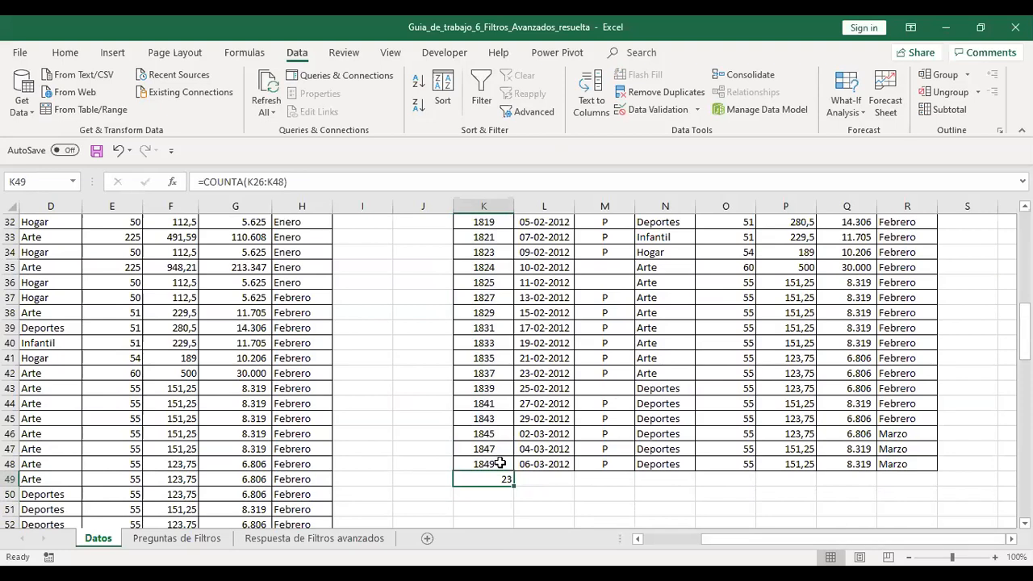
key(alt+Tab)
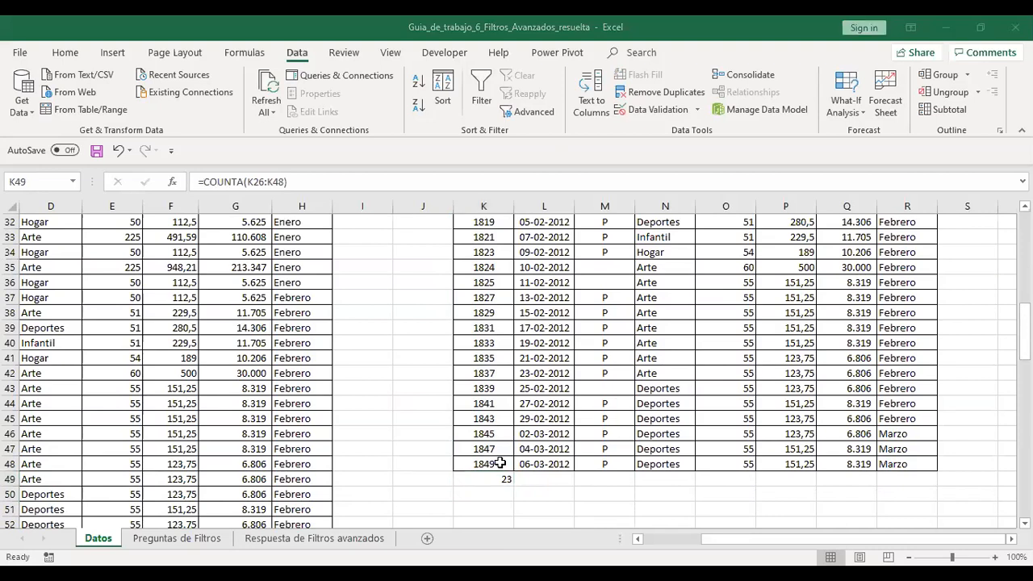